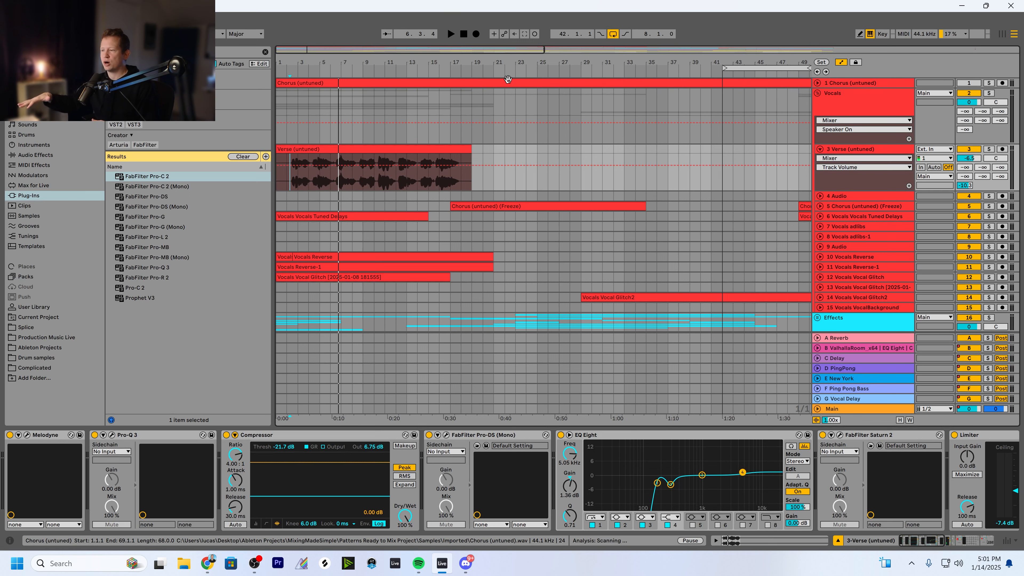
Select the Verse (untuned) track and place the insert marker at 2.3.1, where the vocal comes in
click(830, 179)
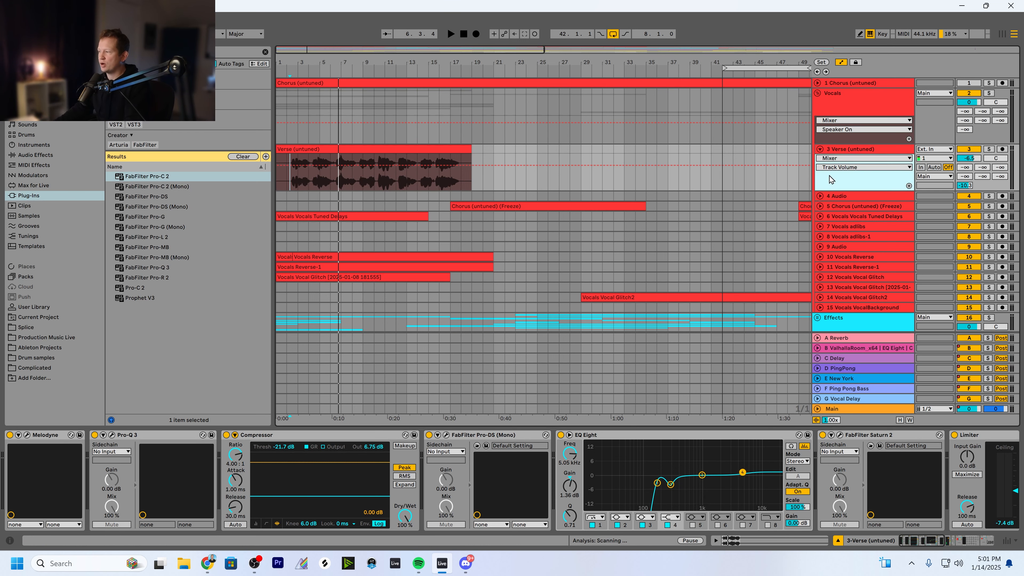
drag(723, 62, 299, 107)
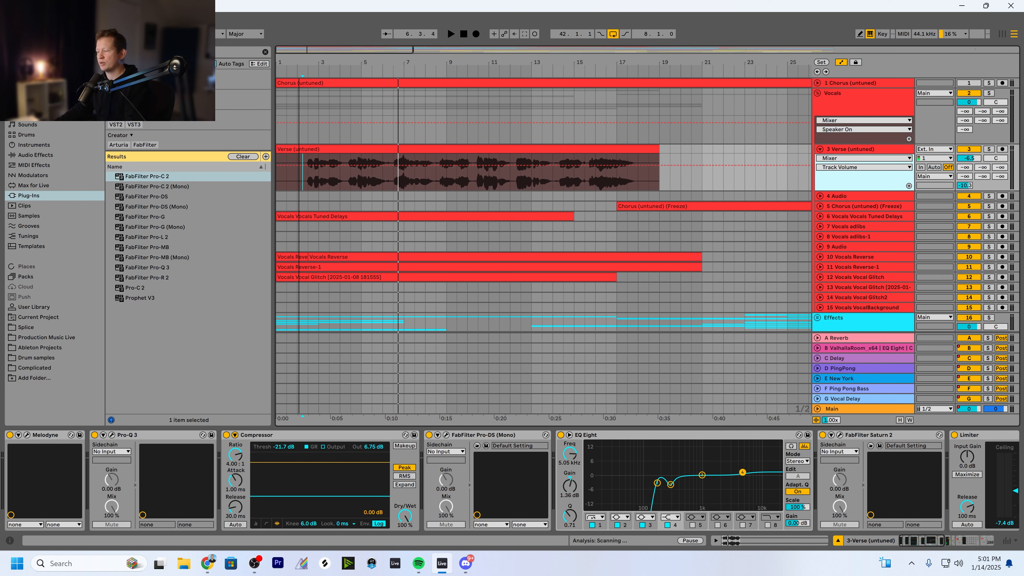
mouse_move(299, 107)
mouse_down()
mouse_move(309, 122)
mouse_move(305, 111)
mouse_up()
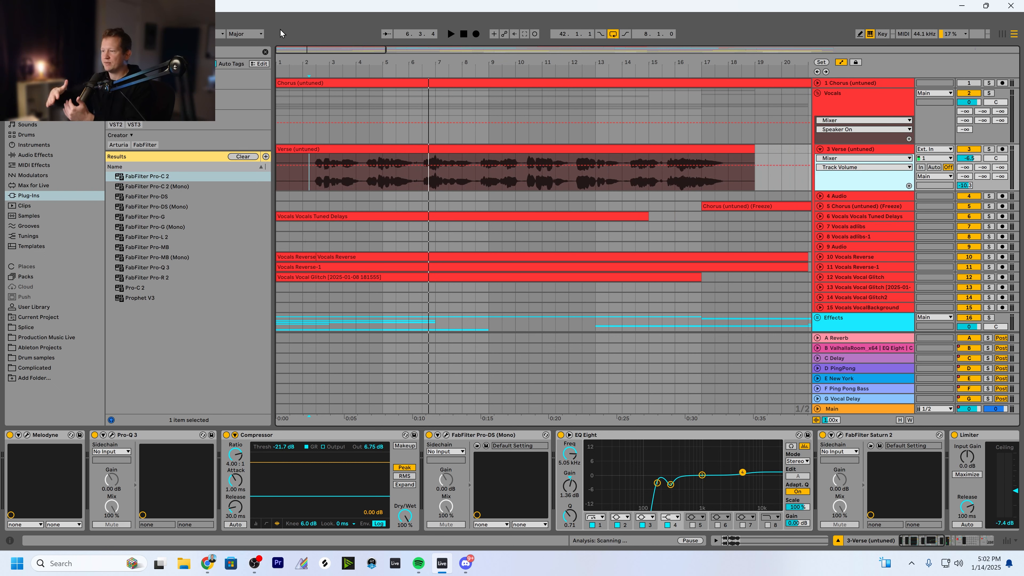
drag(293, 61, 325, 71)
click(323, 180)
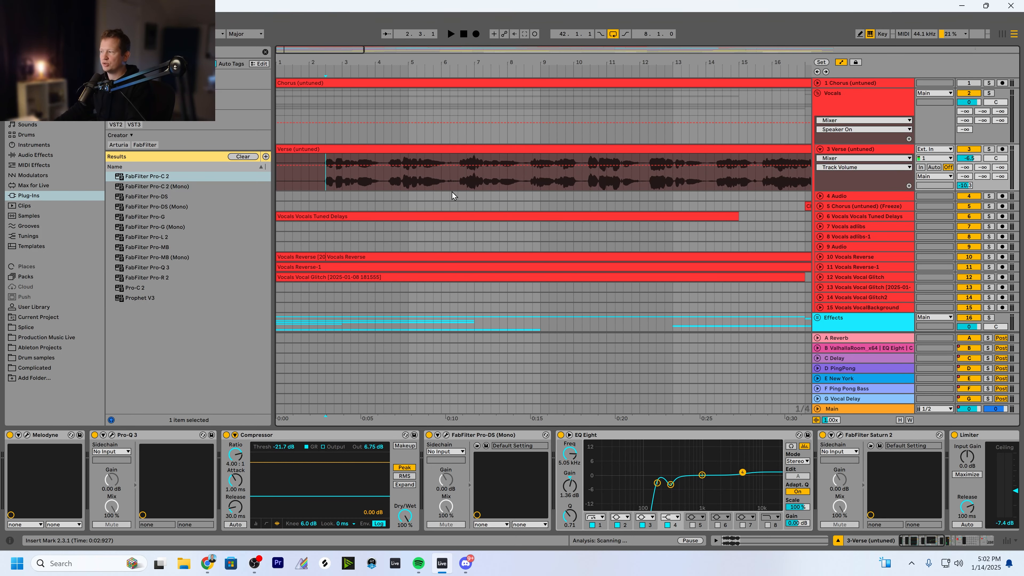
click(844, 185)
drag(289, 59, 290, 49)
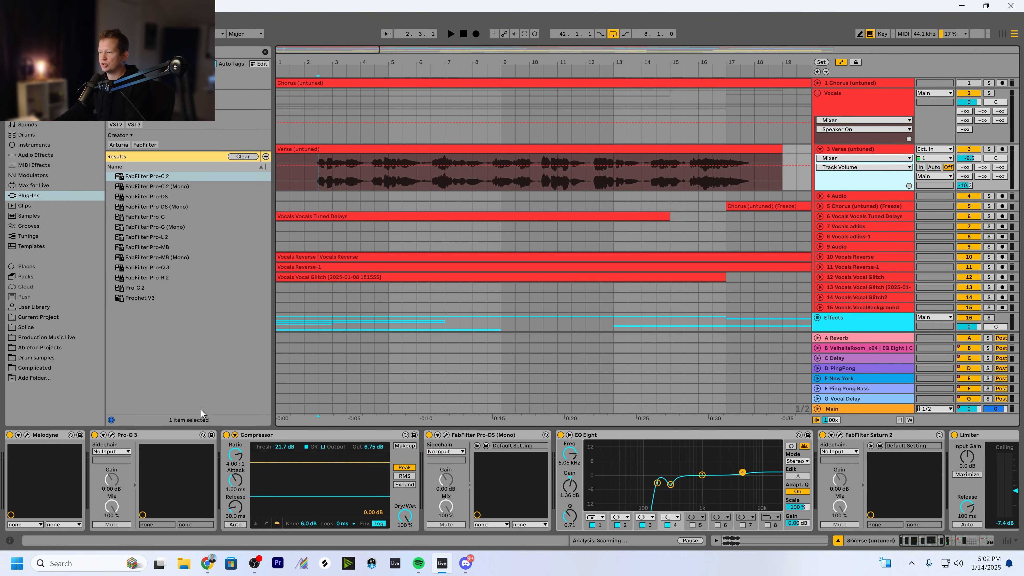
Bypass the Compressor and Limiter on the Verse (untuned) track and play the vocal from 2.1.1
click(226, 436)
click(311, 172)
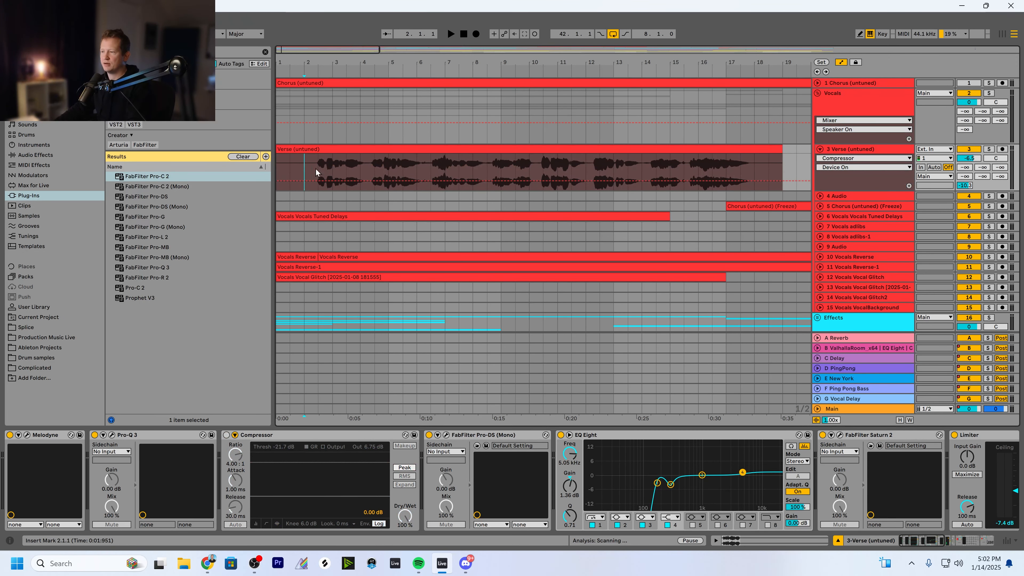
drag(297, 55, 298, 47)
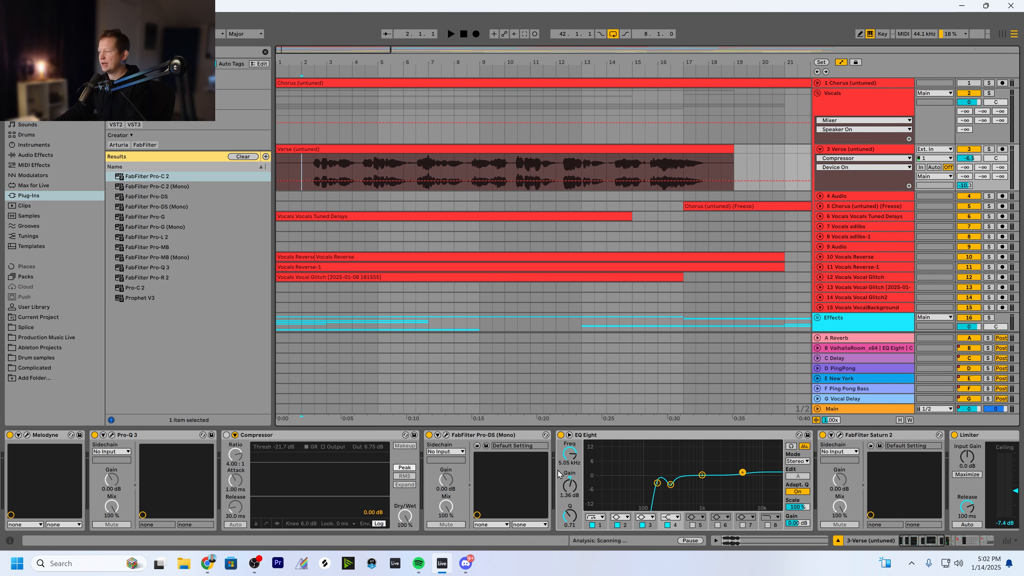
mouse_move(923, 544)
mouse_down()
mouse_move(984, 539)
mouse_move(932, 541)
mouse_up()
click(898, 440)
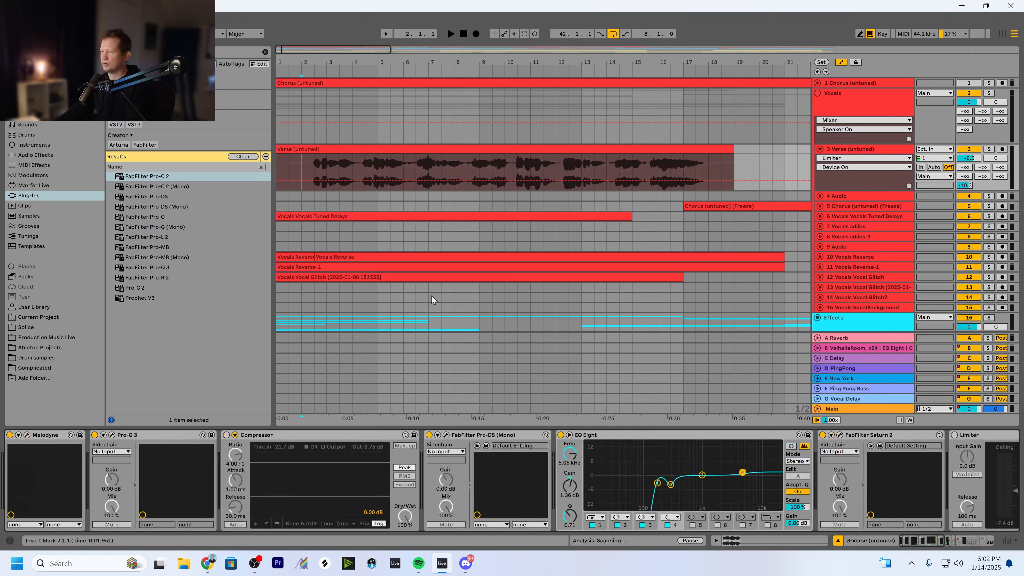
click(301, 169)
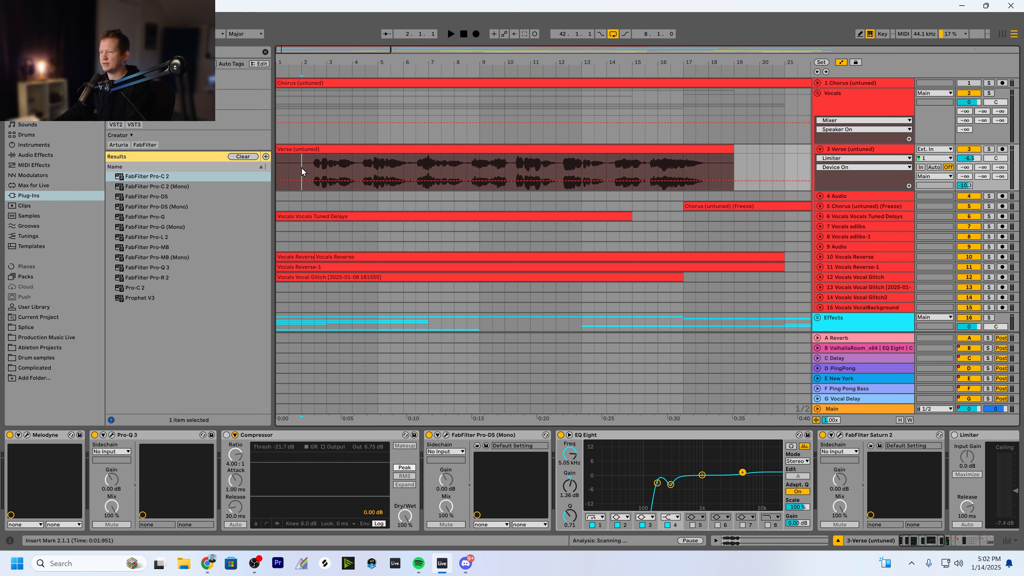
key(space)
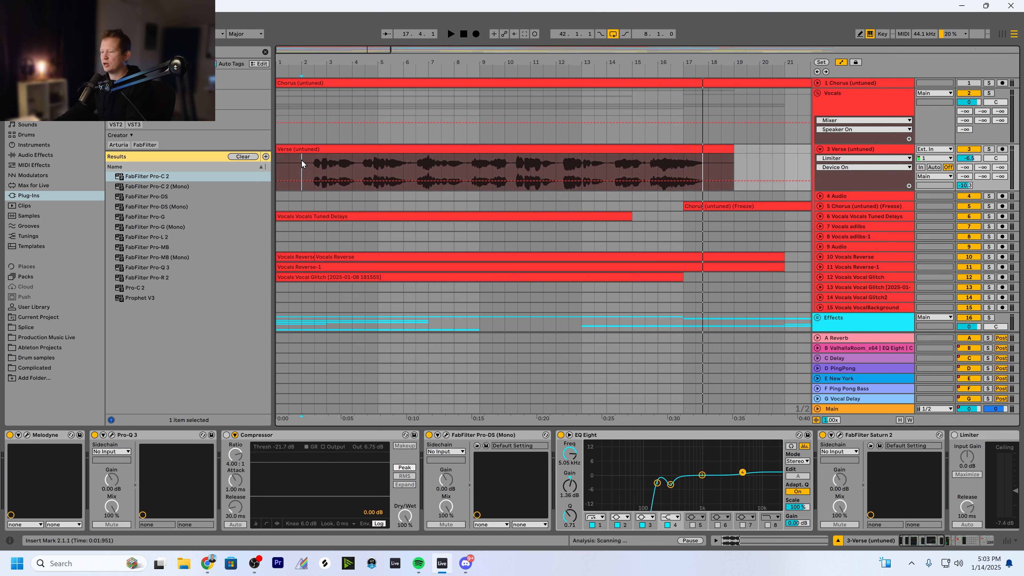
Re-enable the verse vocal's Compressor and play the verse again from 2.1.1 to hear the compression
click(226, 436)
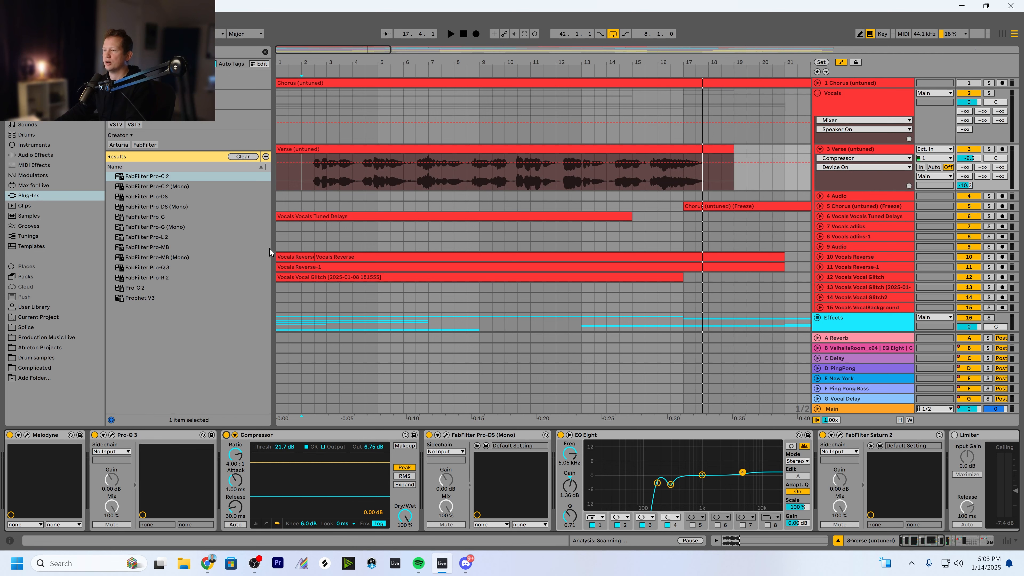
key(space)
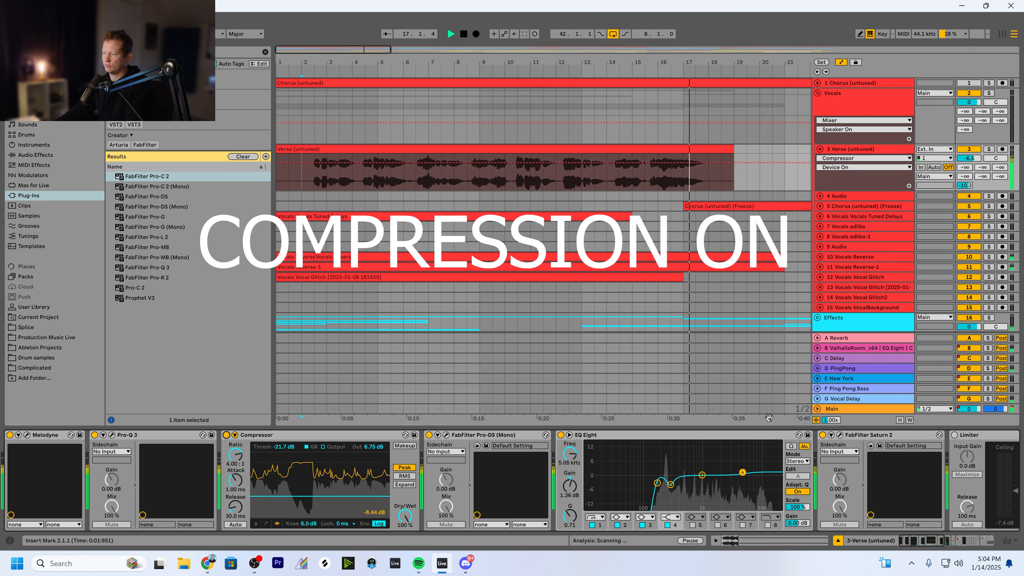
key(space)
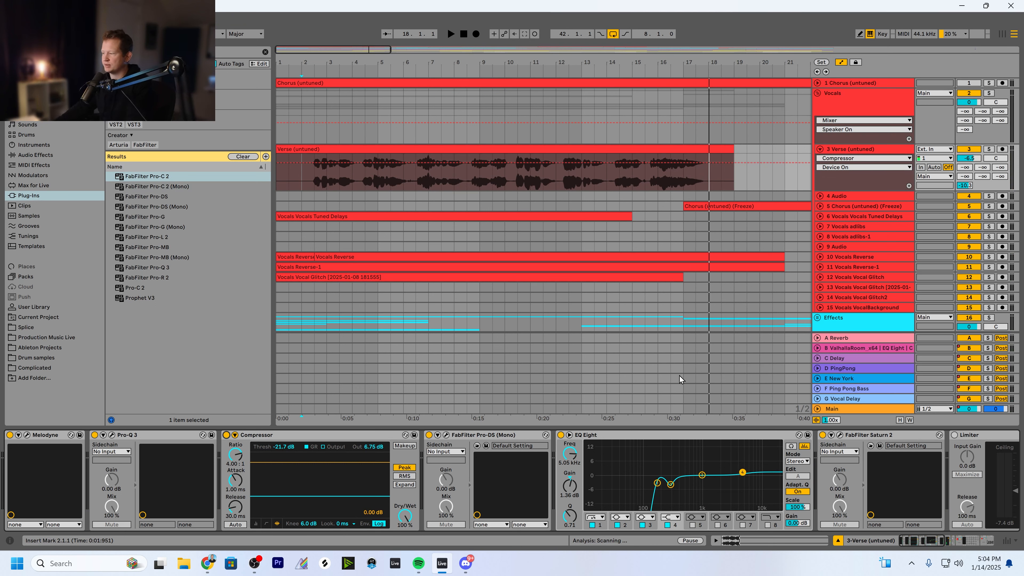
Switch the Limiter at the end of the verse vocal's device chain back on
click(953, 439)
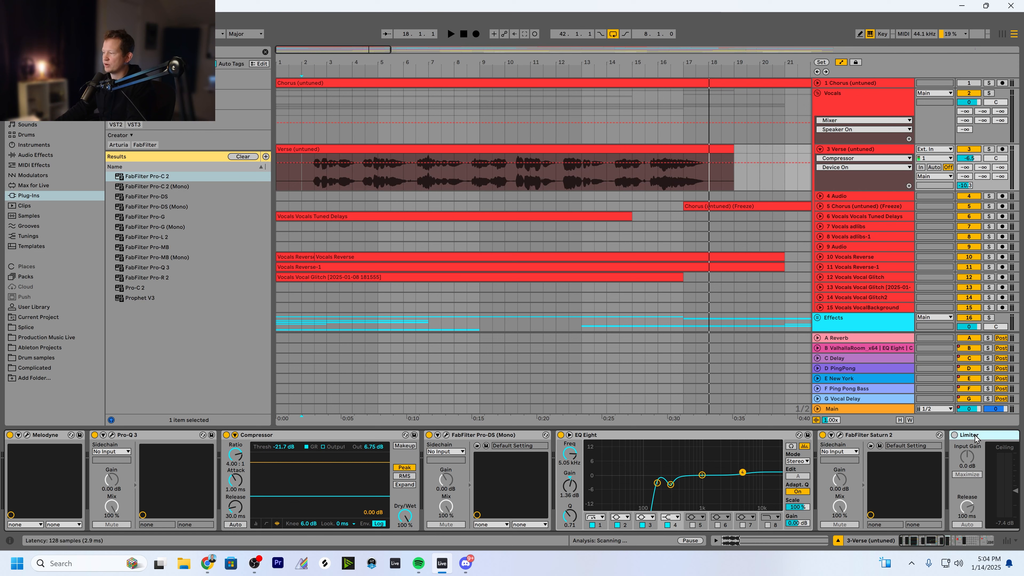
click(851, 435)
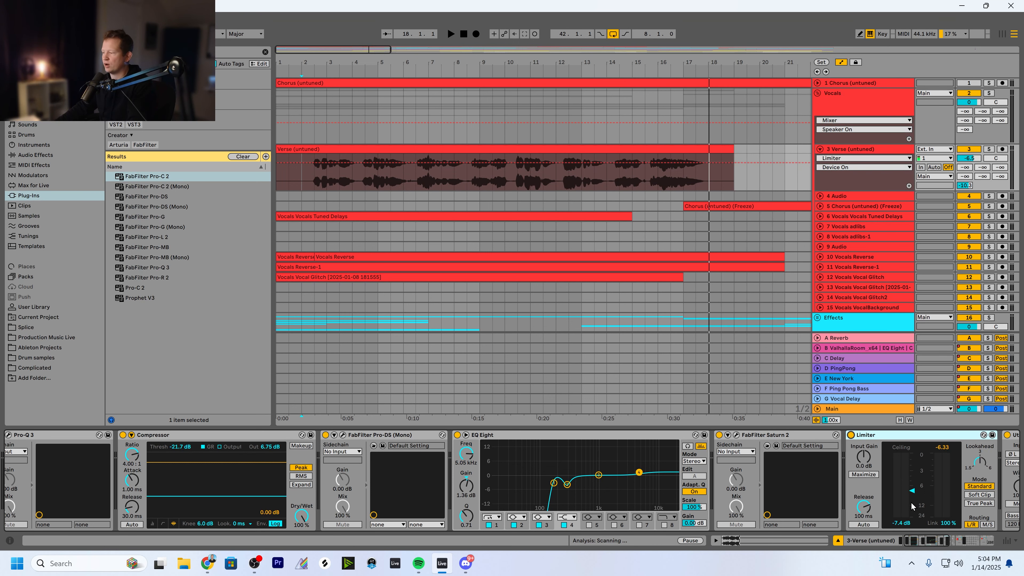
drag(930, 540, 923, 541)
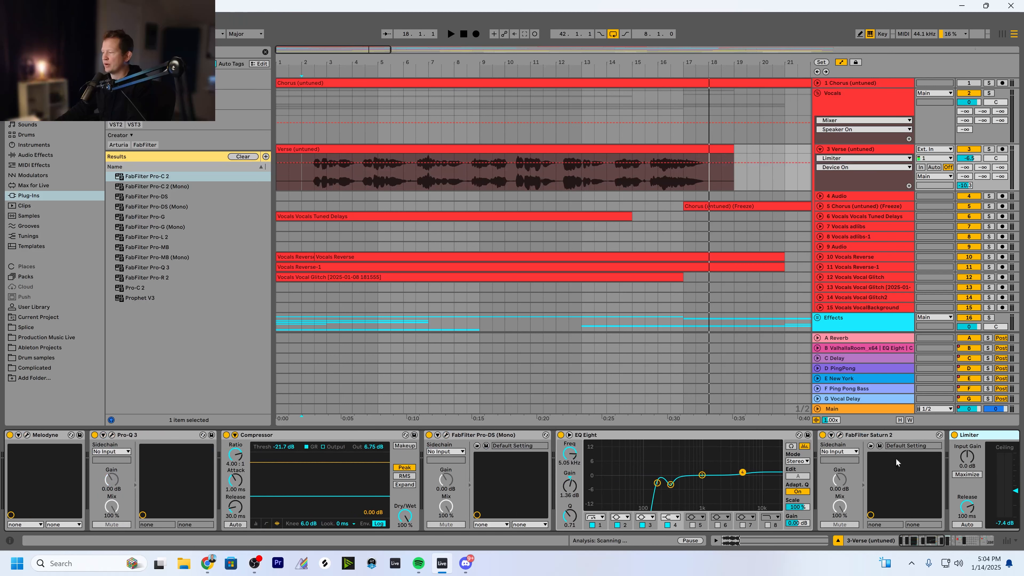
Display the Compressor's transfer curve on the verse vocal, try a hard knee of 0.0 dB, and set the knee to 6.3 dB
click(248, 435)
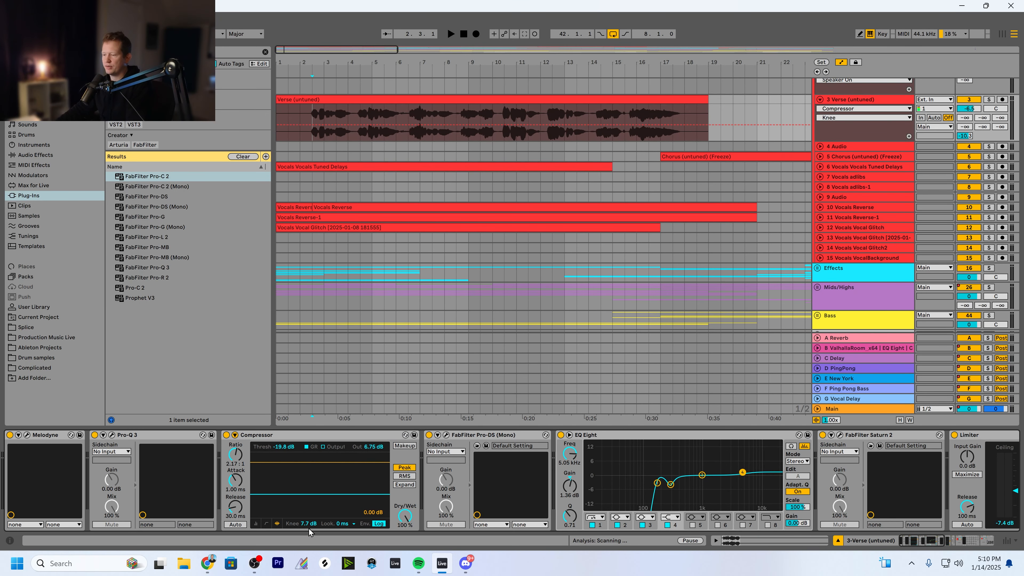
drag(309, 524, 309, 527)
click(267, 524)
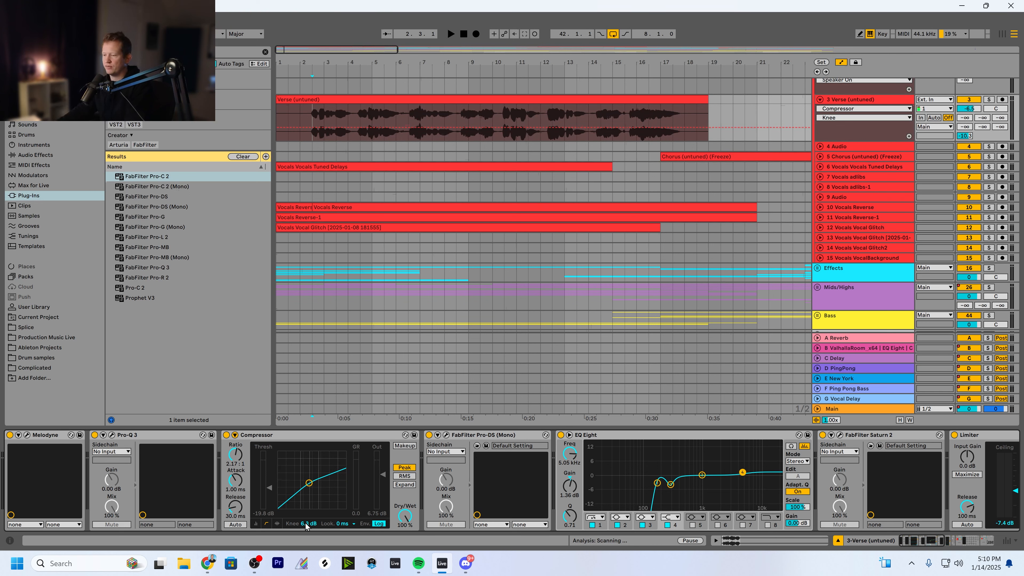
drag(305, 523, 305, 540)
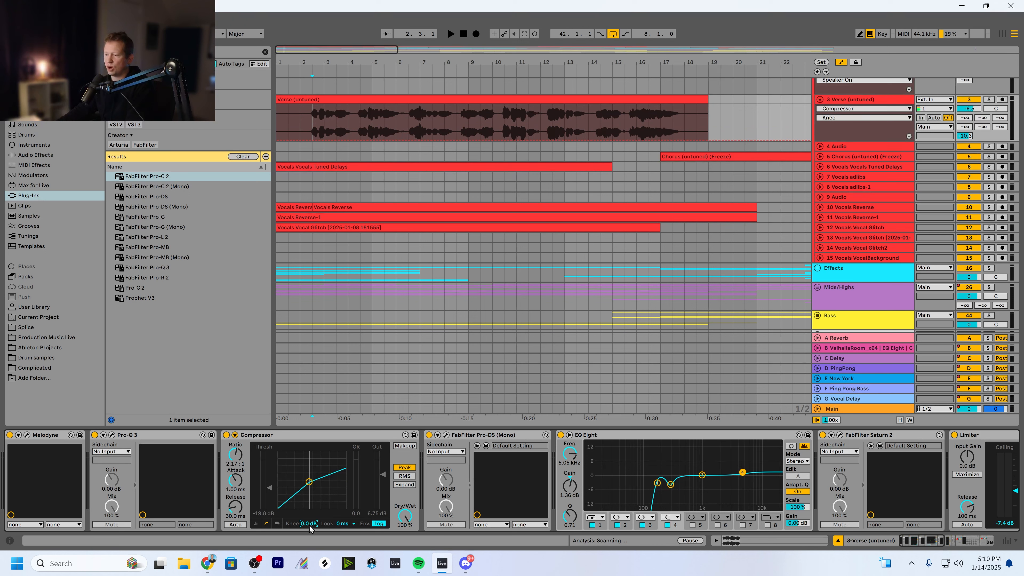
mouse_move(311, 527)
mouse_down()
mouse_move(311, 481)
mouse_move(311, 529)
mouse_move(311, 496)
mouse_move(311, 516)
mouse_up()
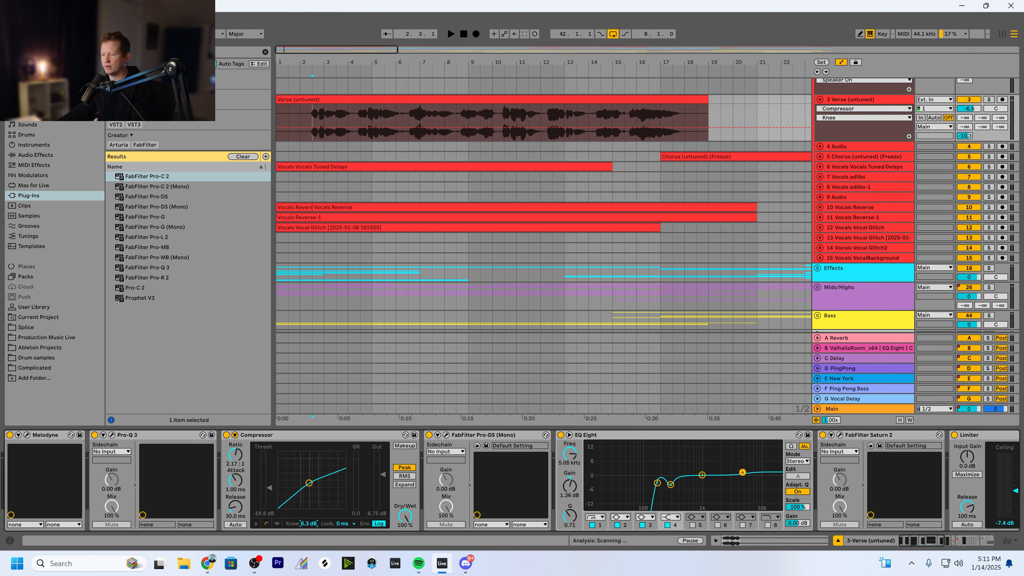
scroll(392, 358, up, 2)
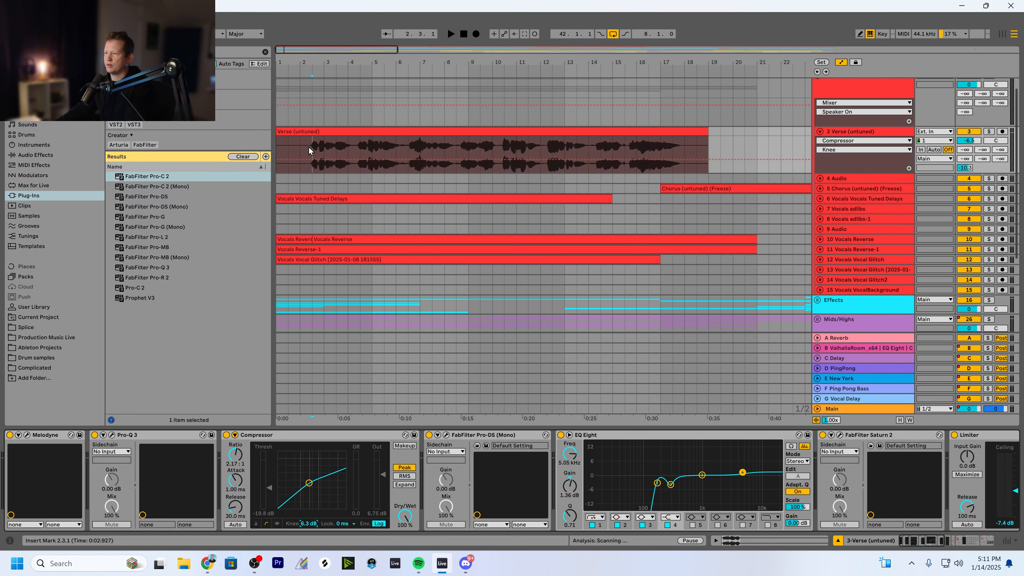
drag(301, 56, 301, 54)
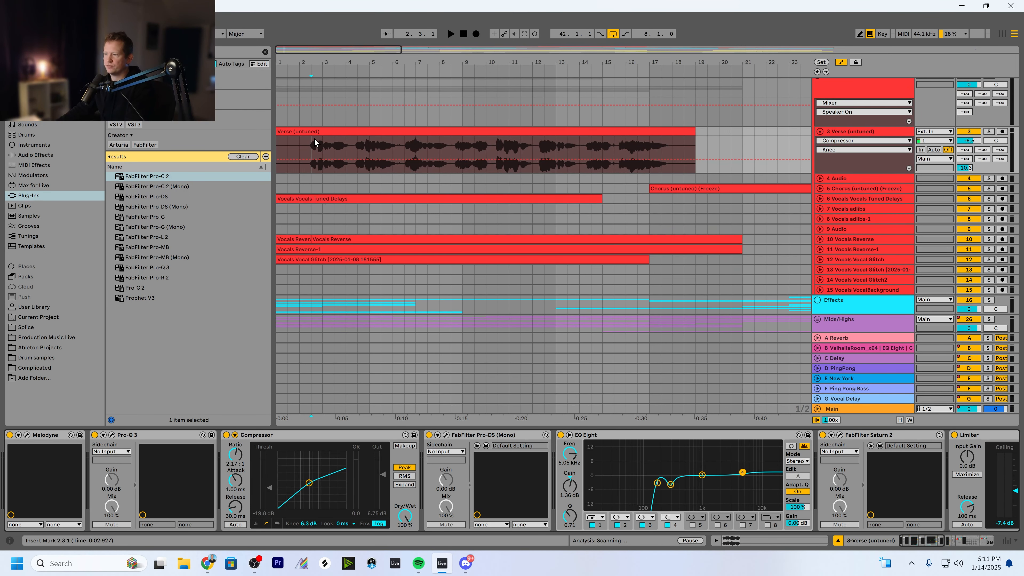
click(282, 438)
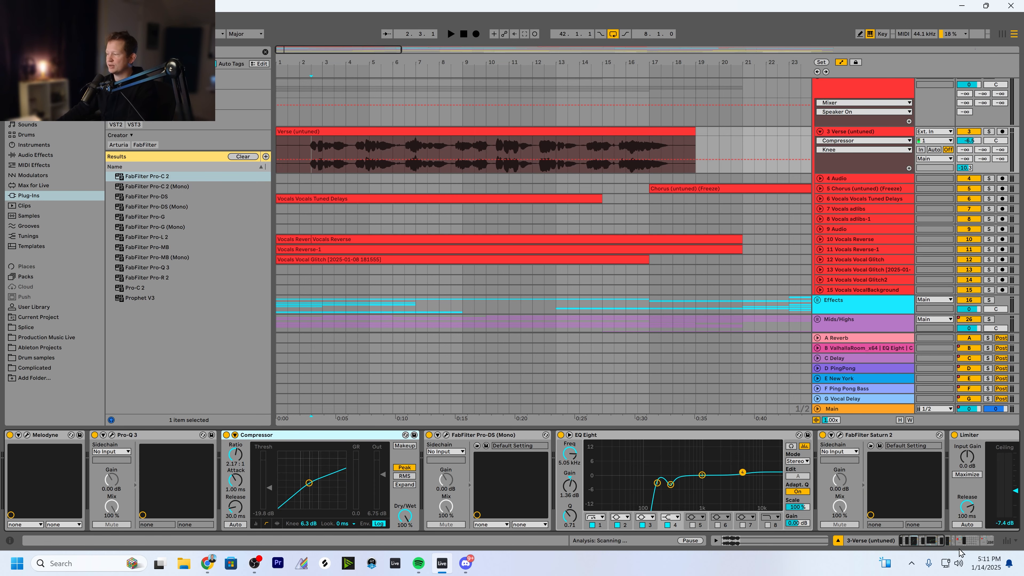
drag(937, 542, 944, 540)
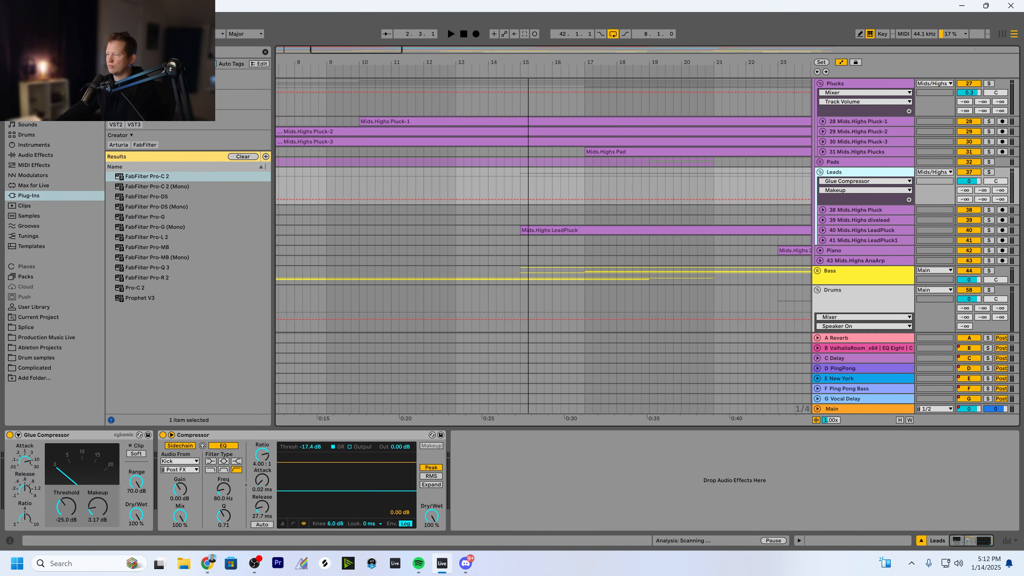
Unfold the Mids.Highs Pluck, divalead and LeadPluck tracks around bar 42 and solo their Leads group
drag(311, 49, 481, 51)
click(822, 219)
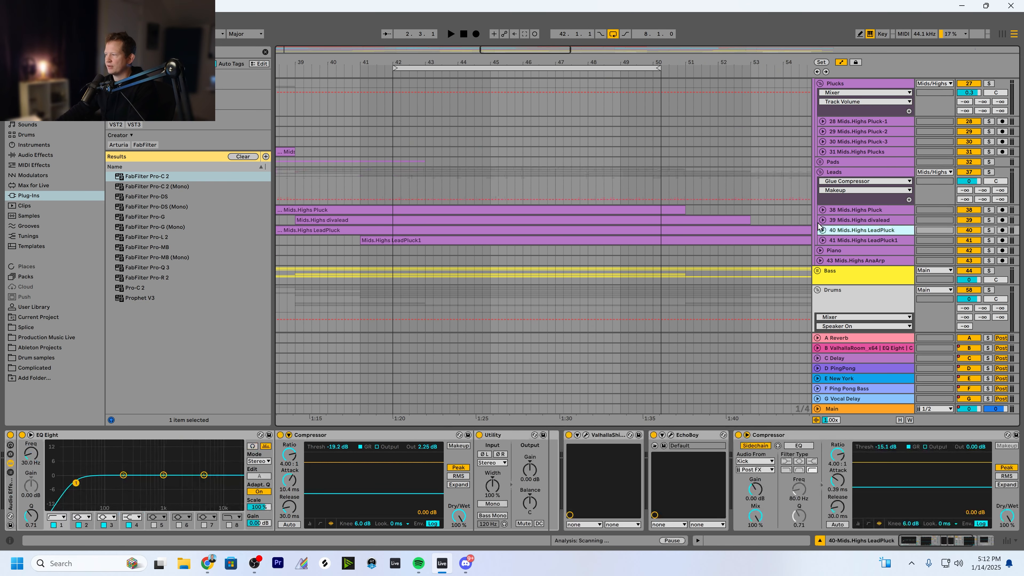
click(823, 210)
click(823, 257)
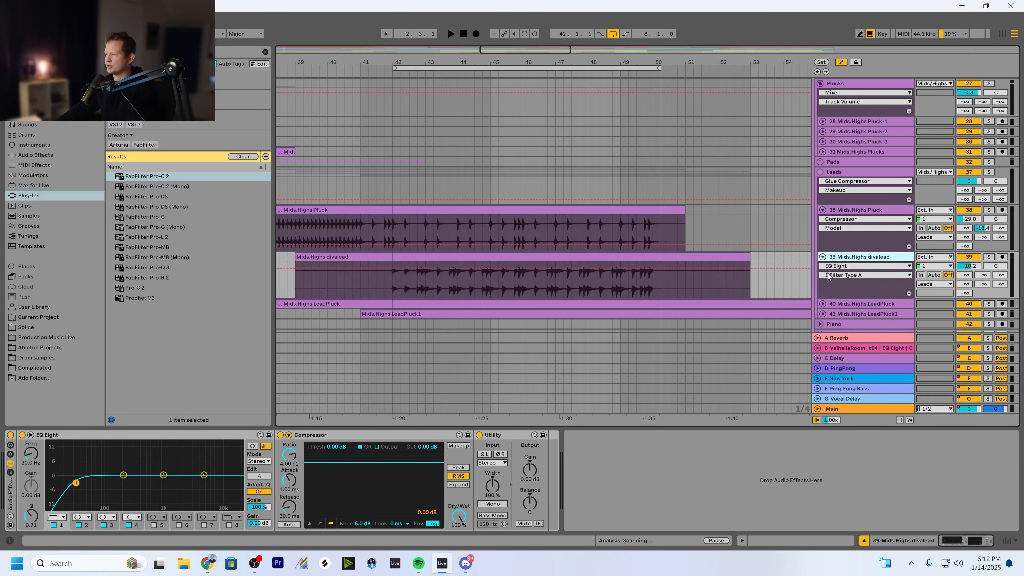
click(823, 304)
scroll(804, 303, down, 1)
drag(533, 50, 527, 52)
click(892, 165)
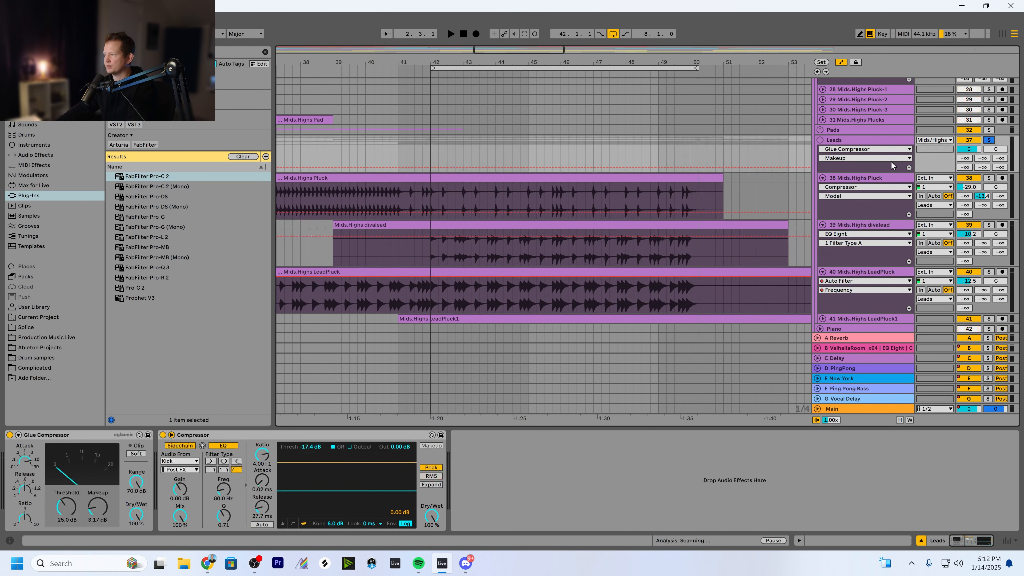
Play the soloed Leads group from bar 42 and show the group's Glue Compressor
click(431, 192)
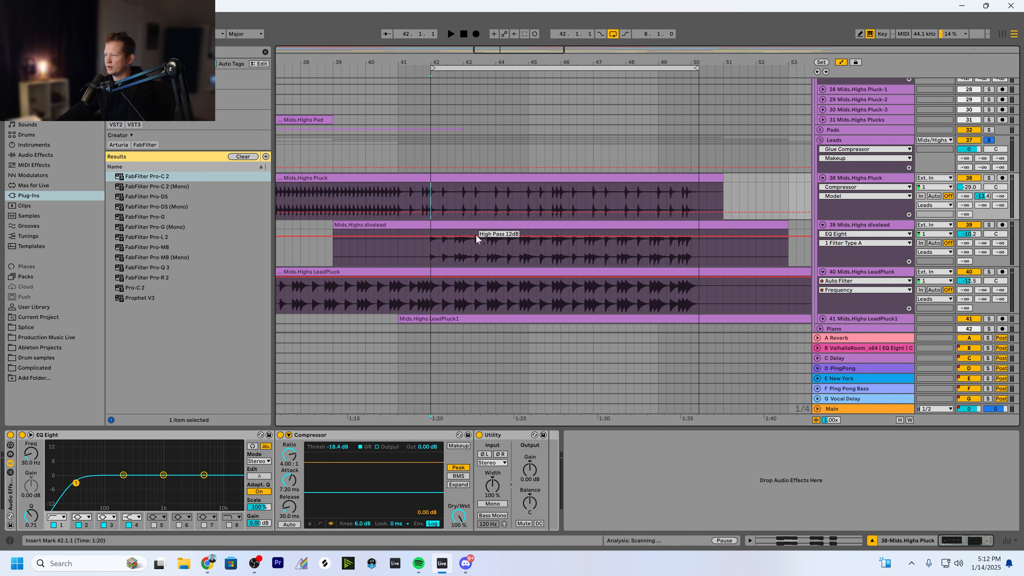
key(space)
drag(531, 51, 539, 51)
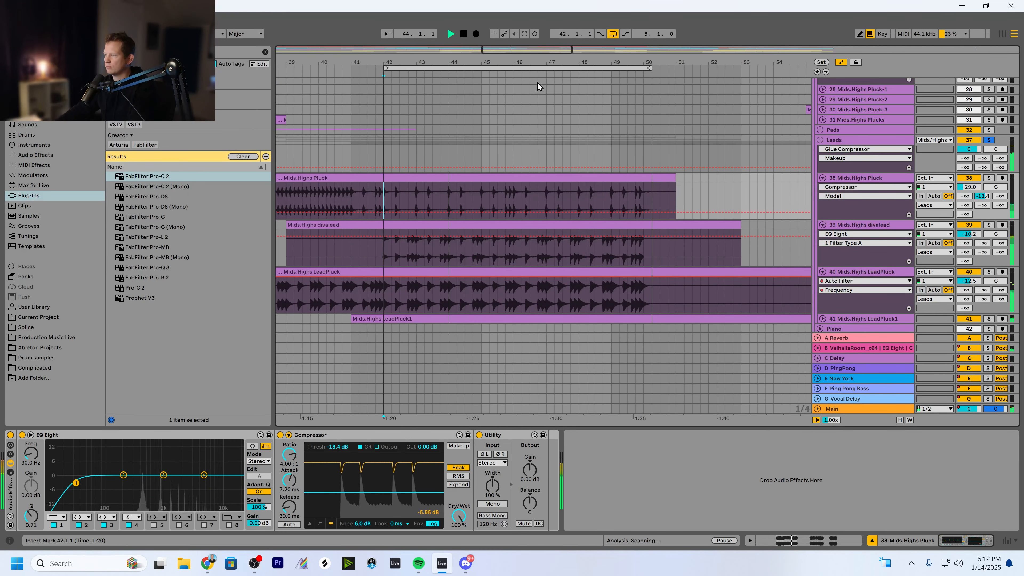
click(384, 140)
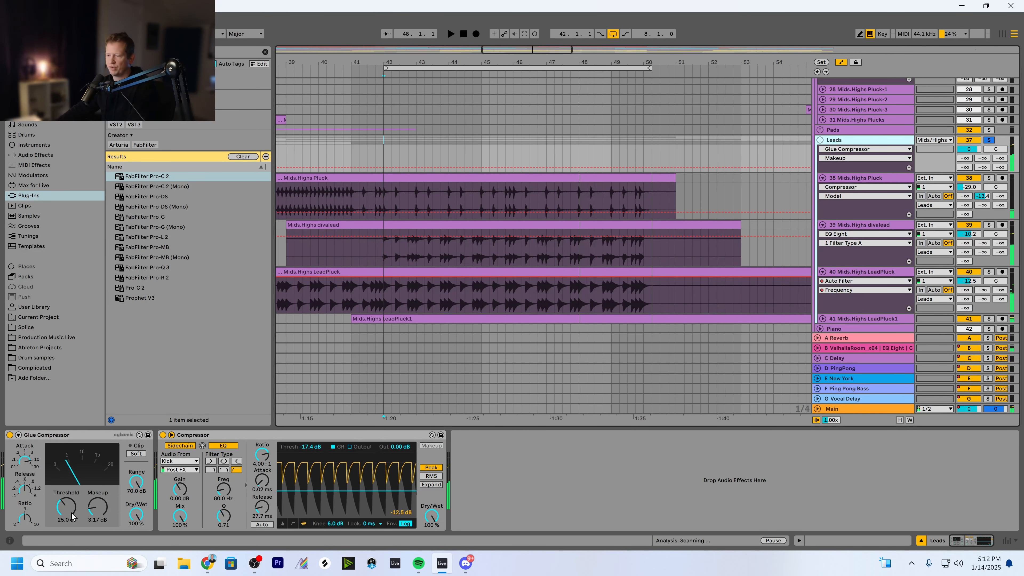
Bypass the Leads group's Glue Compressor for a playback comparison from bar 42 and switch it back on
click(9, 435)
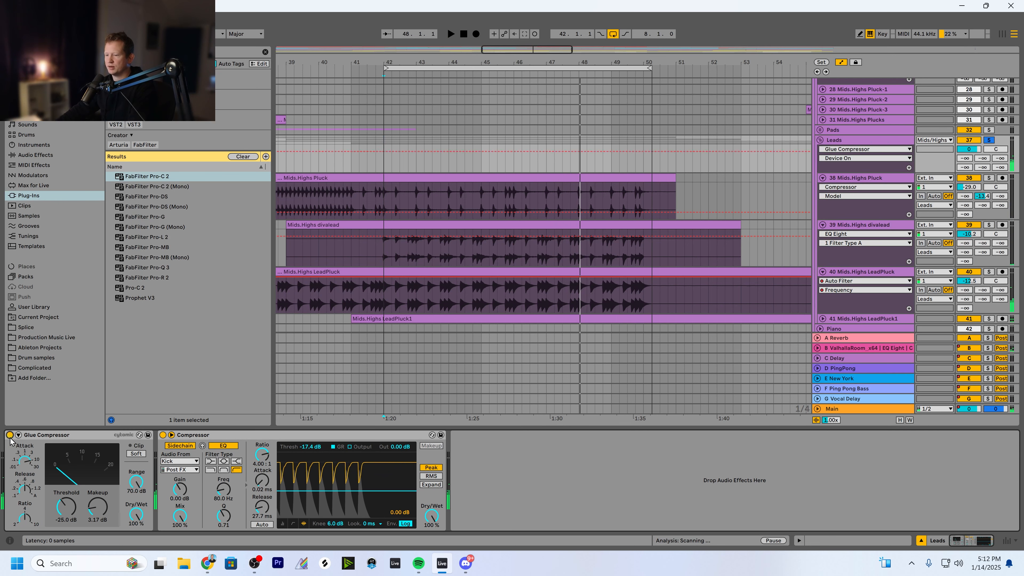
key(space)
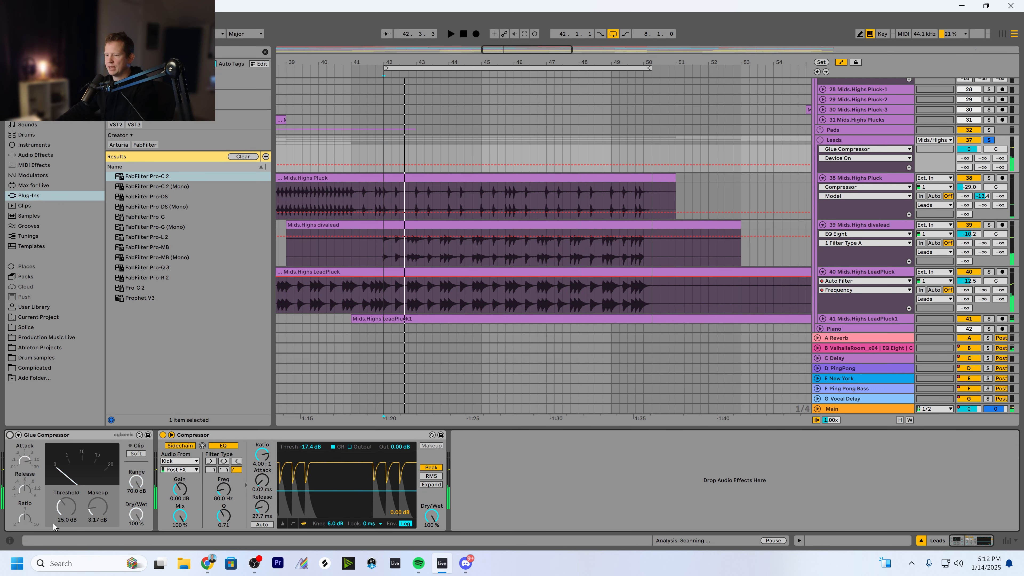
click(10, 435)
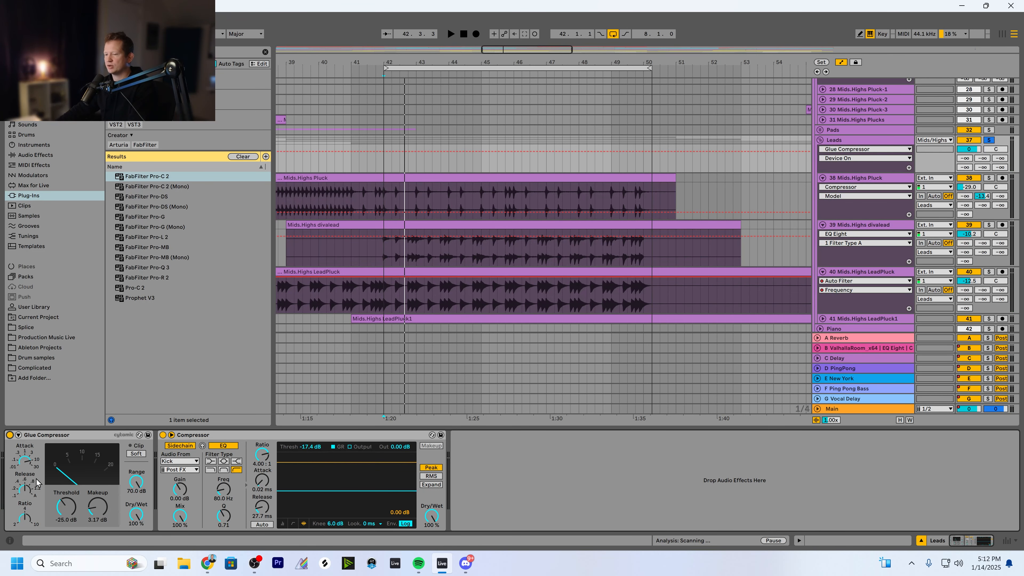
Solo the Mids.Highs Pluck track inside the Leads group
scroll(496, 276, down, 2)
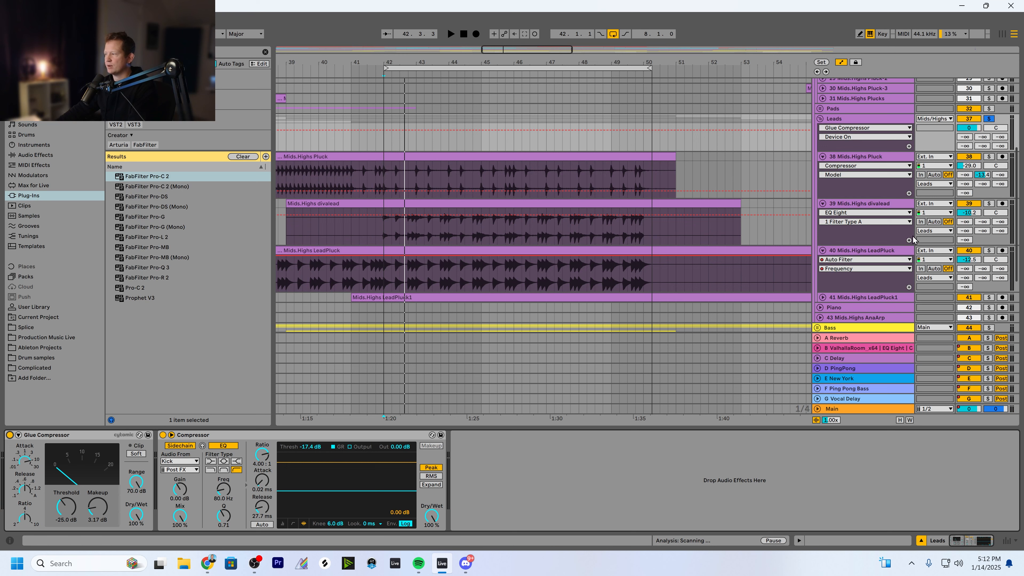
click(989, 157)
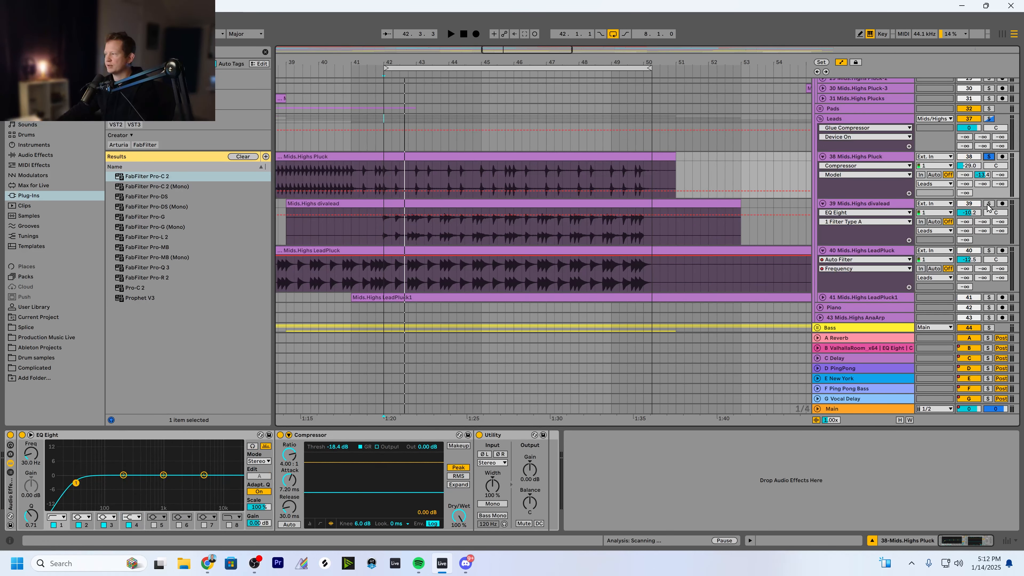
Play the soloed Mids.Highs Pluck track and raise its volume to -26.4 dB
key(space)
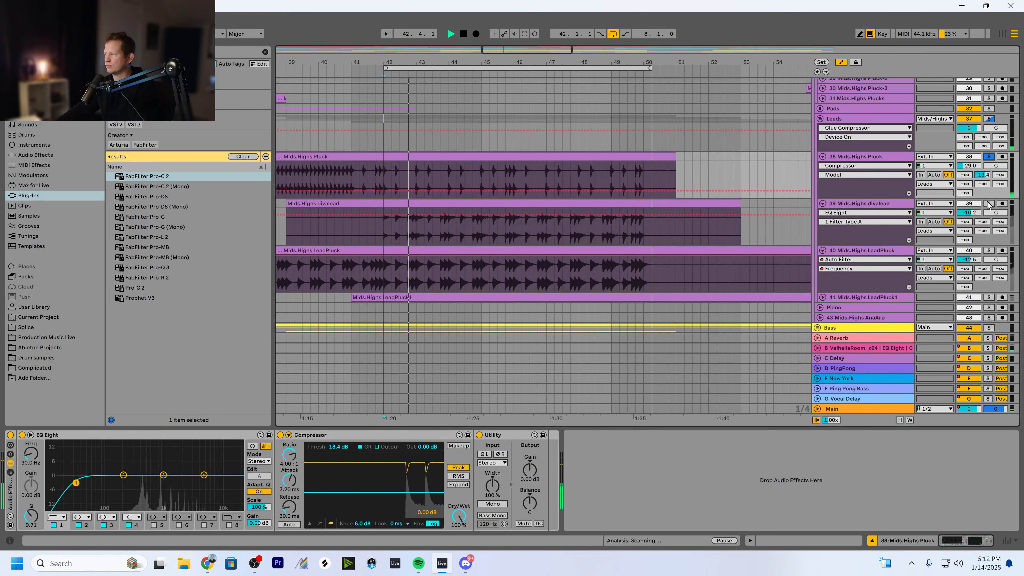
click(969, 168)
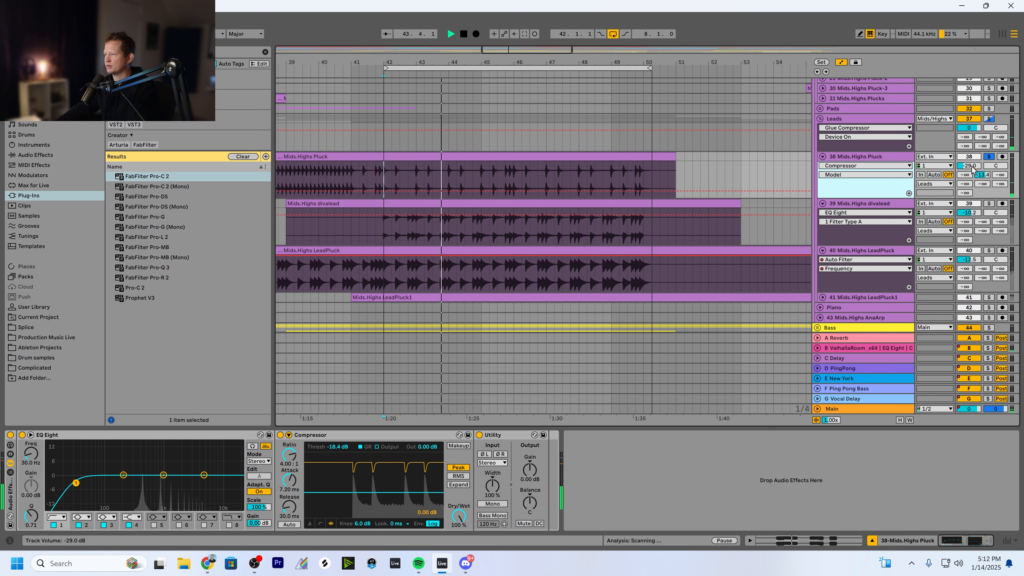
drag(972, 167, 972, 163)
key(space)
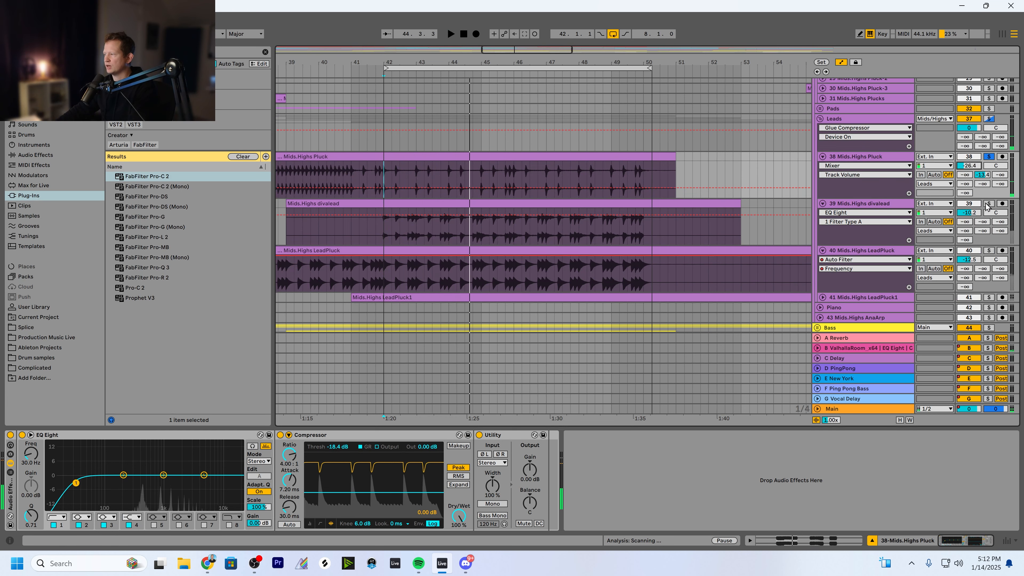
Solo and play the Mids.Highs divalead and LeadPluck tracks, and set divalead's volume to -10.5 dB
click(989, 204)
key(space)
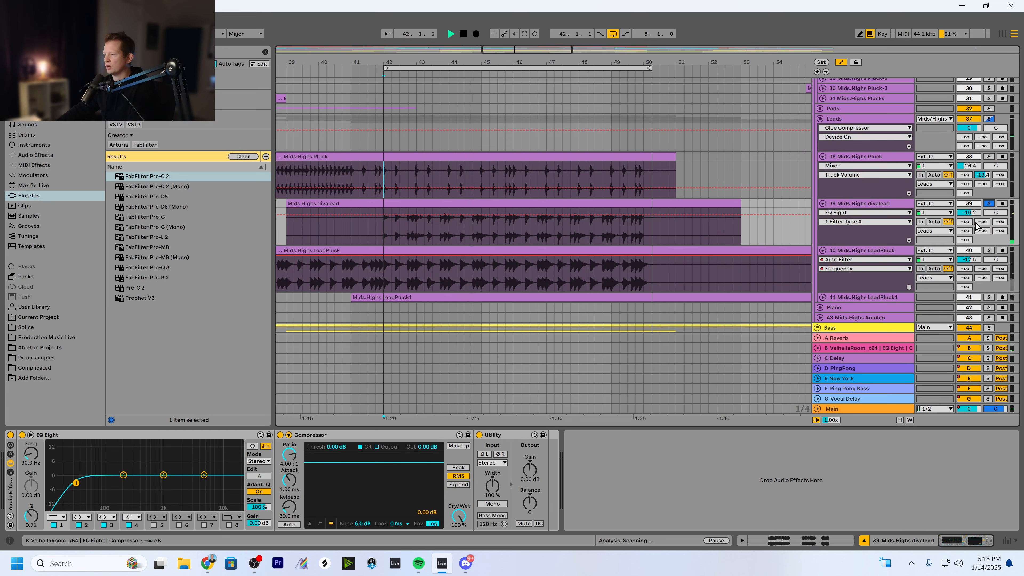
click(990, 251)
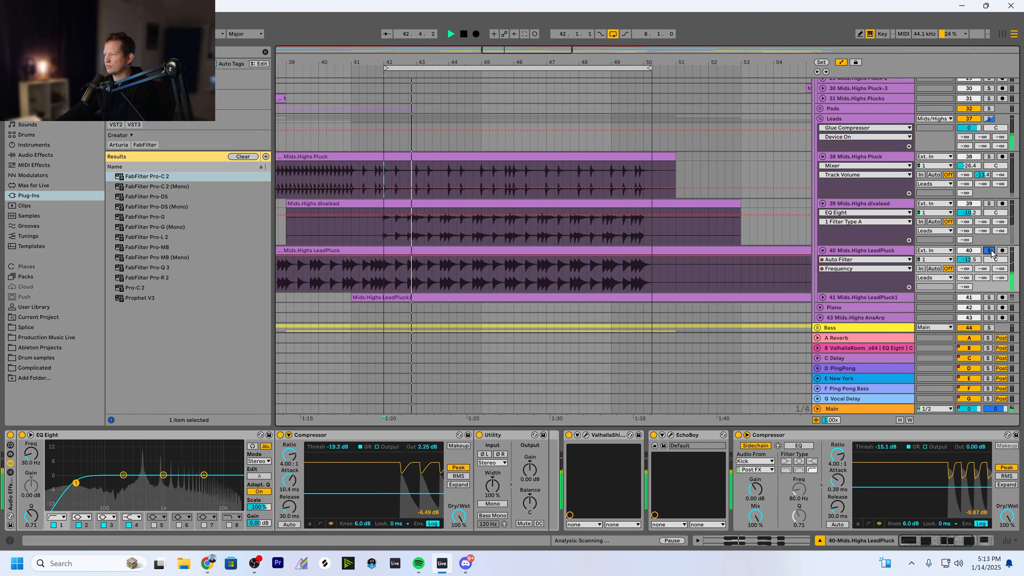
ctrl+click(990, 203)
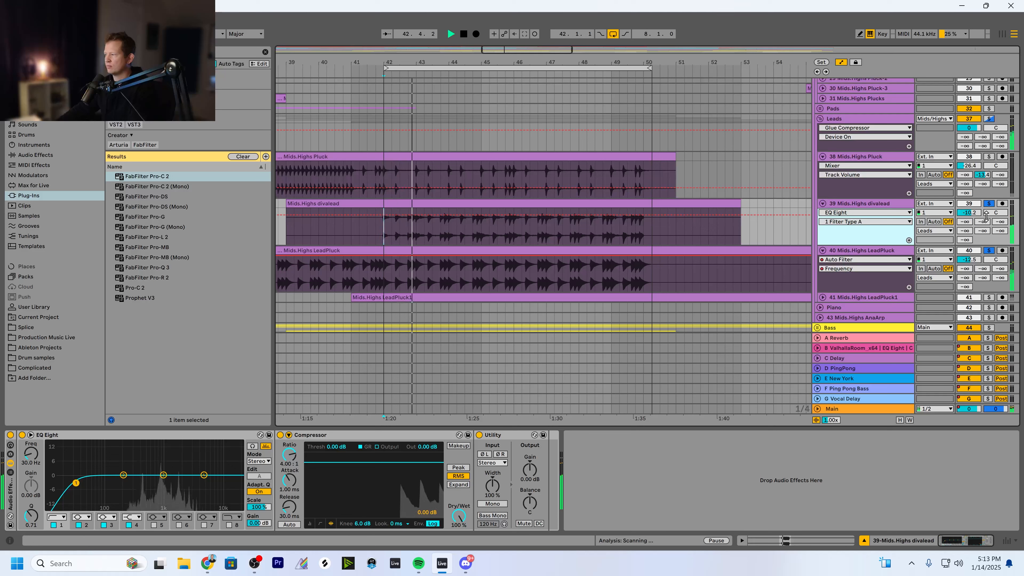
drag(967, 214, 967, 216)
key(space)
Set the Mids.Highs LeadPluck track's volume to -15.1 dB during playback with no track soloed
click(989, 252)
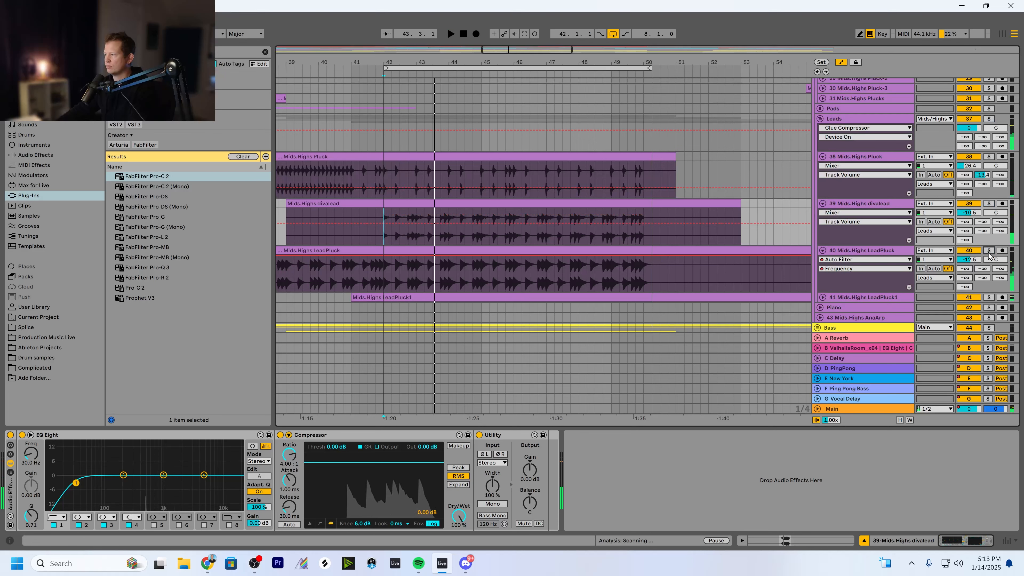
click(990, 251)
key(space)
drag(968, 261, 969, 272)
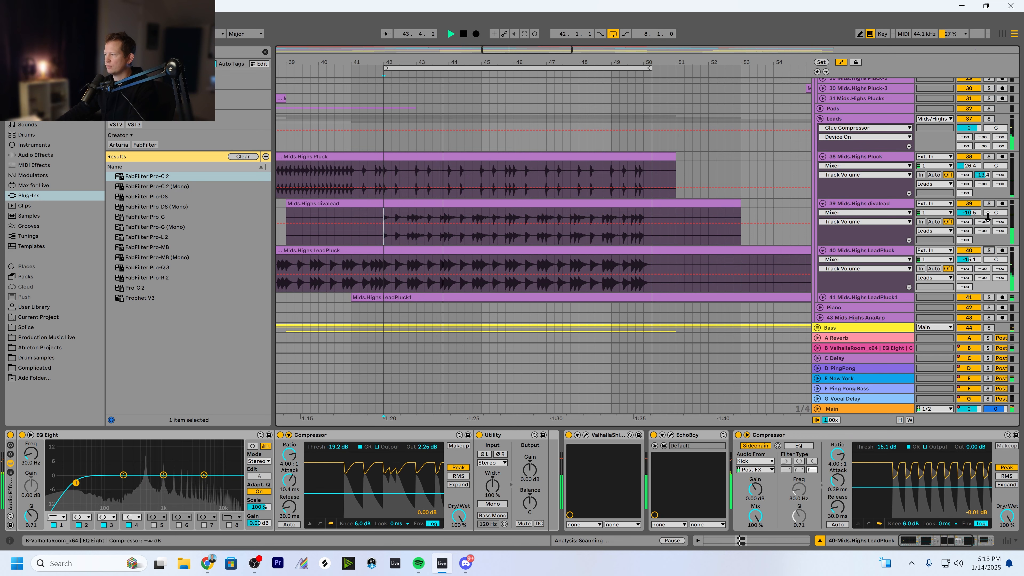
click(989, 250)
key(space)
Play from bar 42 and compare the Leads group's Glue Compressor bypassed and switched back on
key(space)
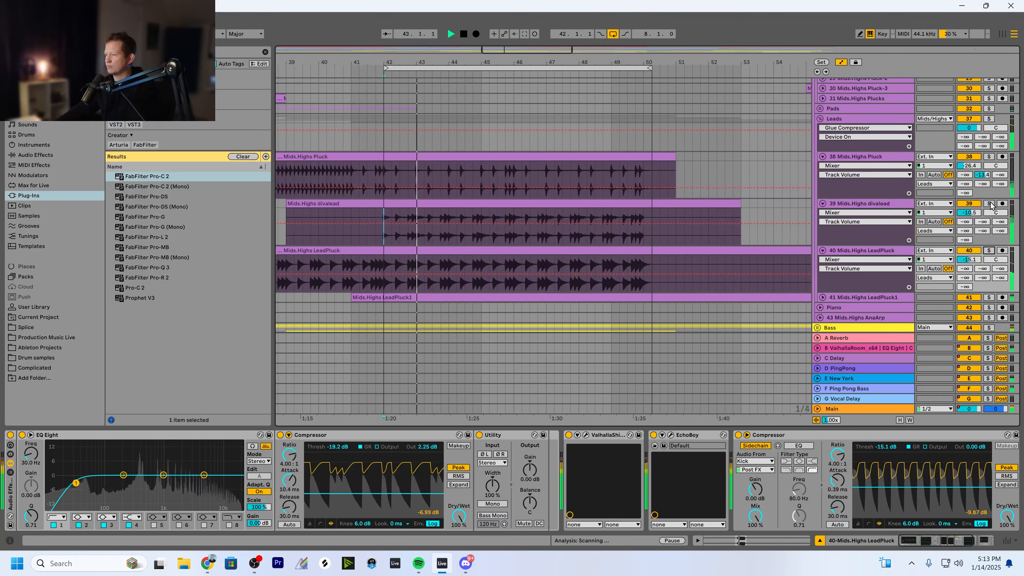
click(846, 146)
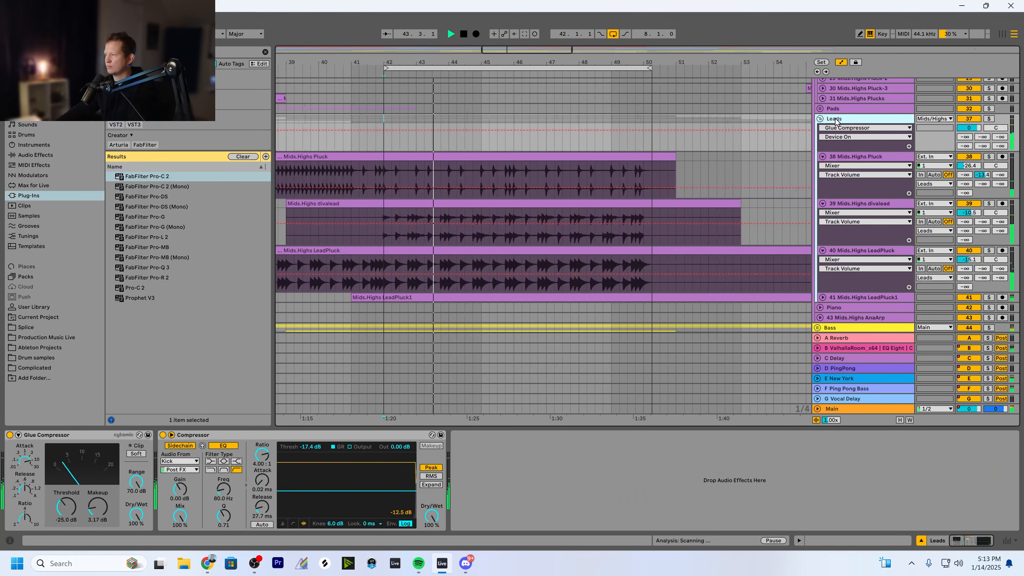
click(9, 436)
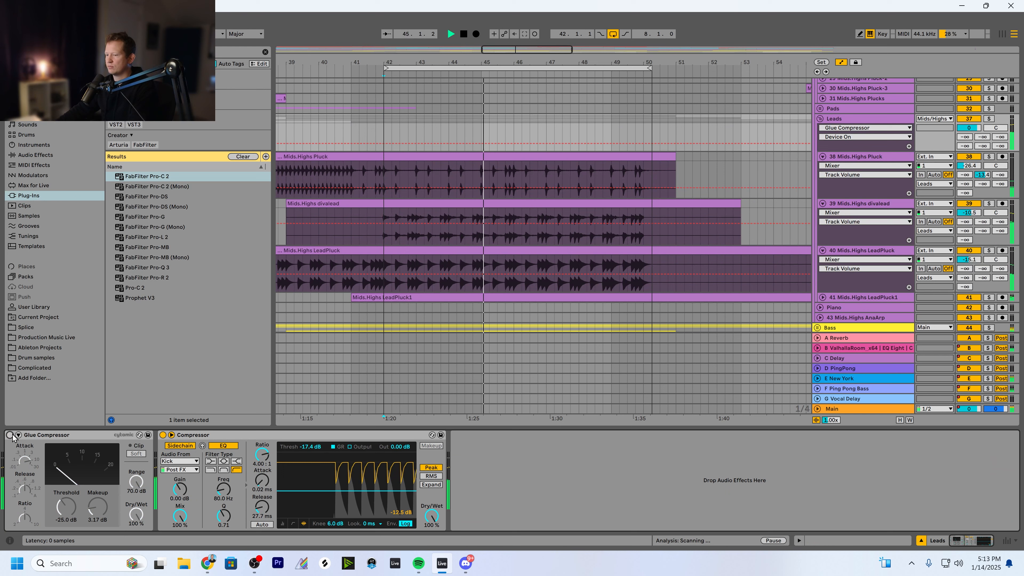
click(10, 436)
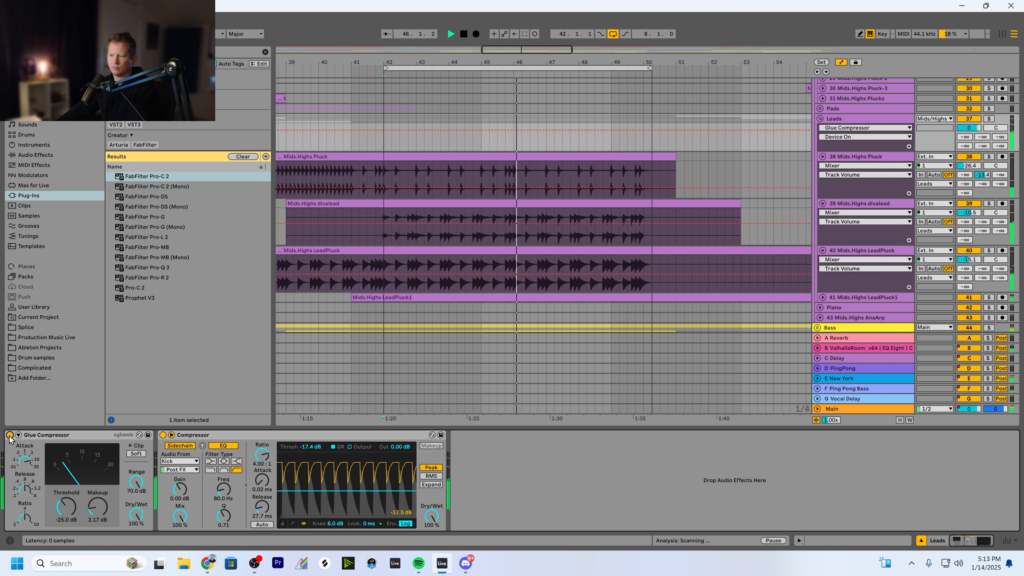
key(space)
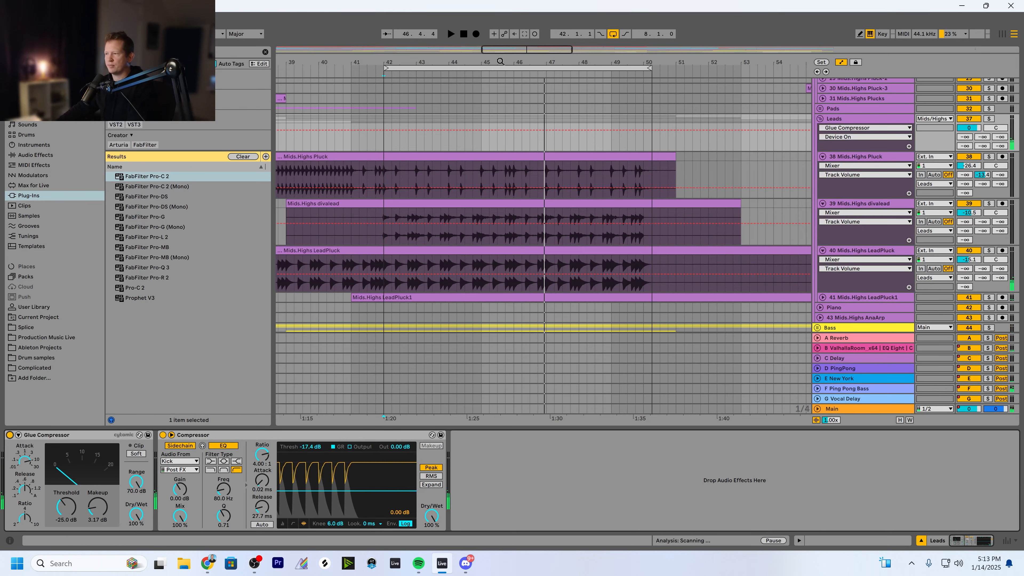
drag(516, 49, 496, 54)
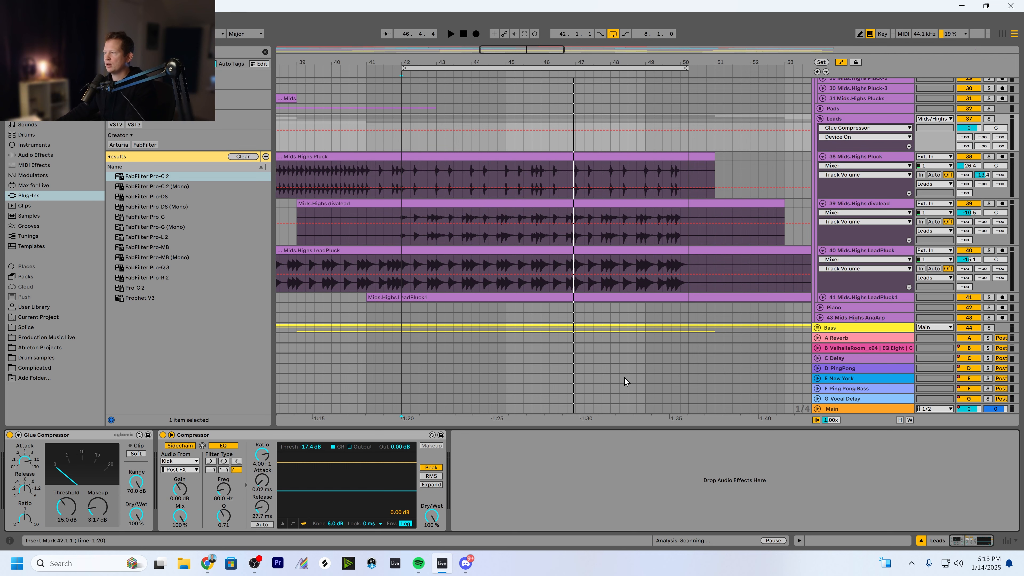
click(833, 121)
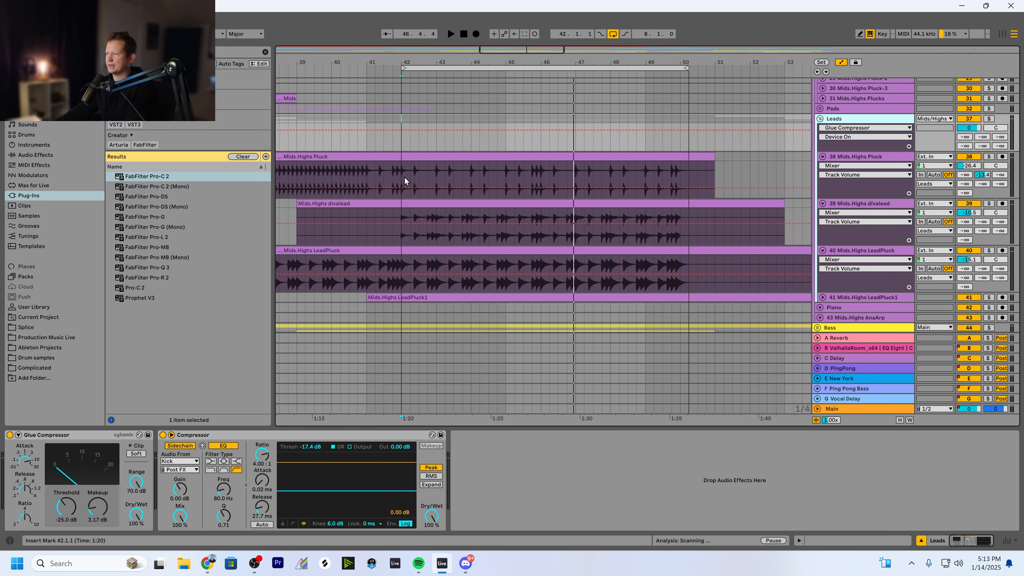
drag(511, 58, 530, 50)
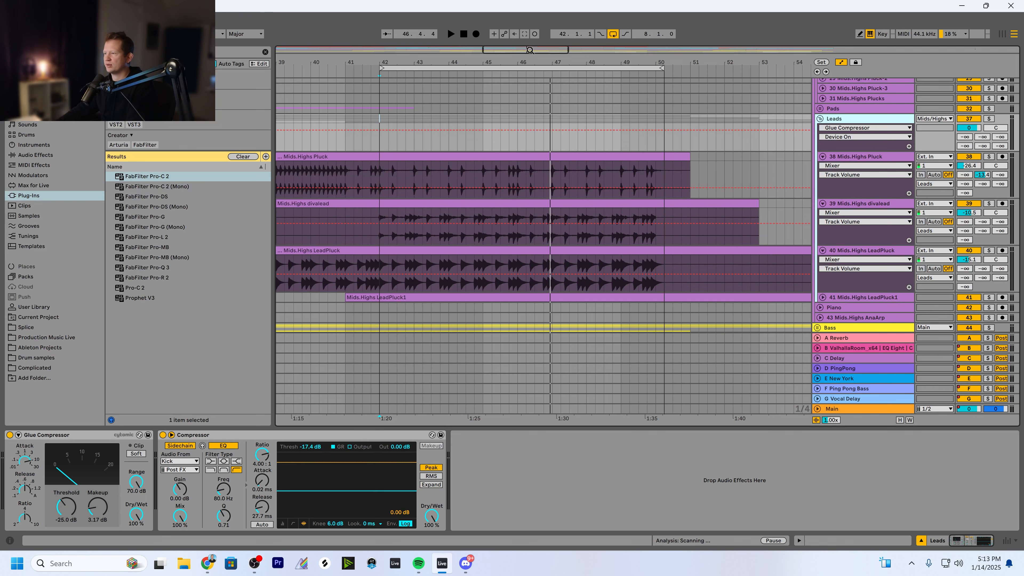
drag(530, 50, 562, 52)
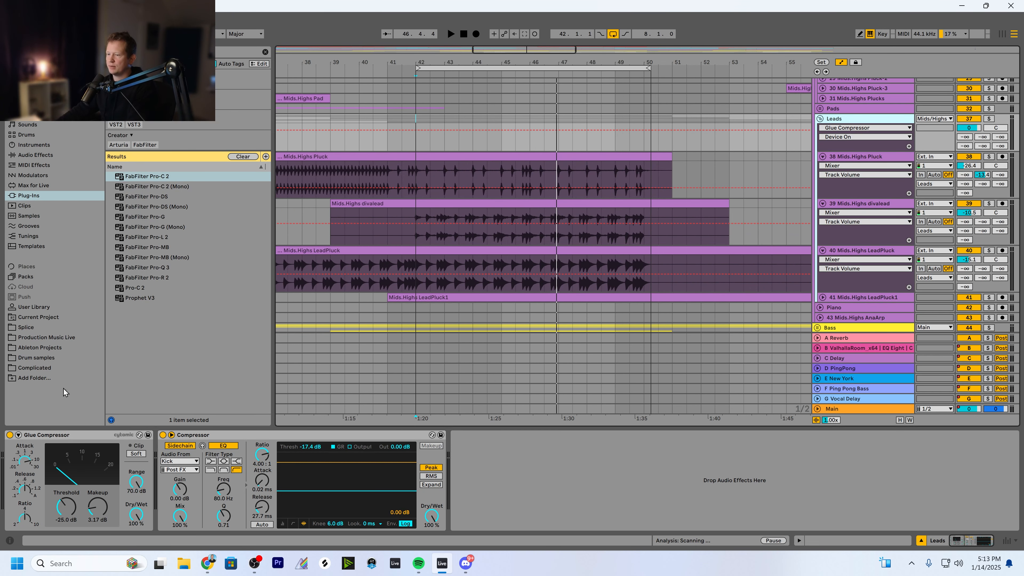
Solo the Mids.Highs LeadPluck track and play it from bar 42
click(417, 274)
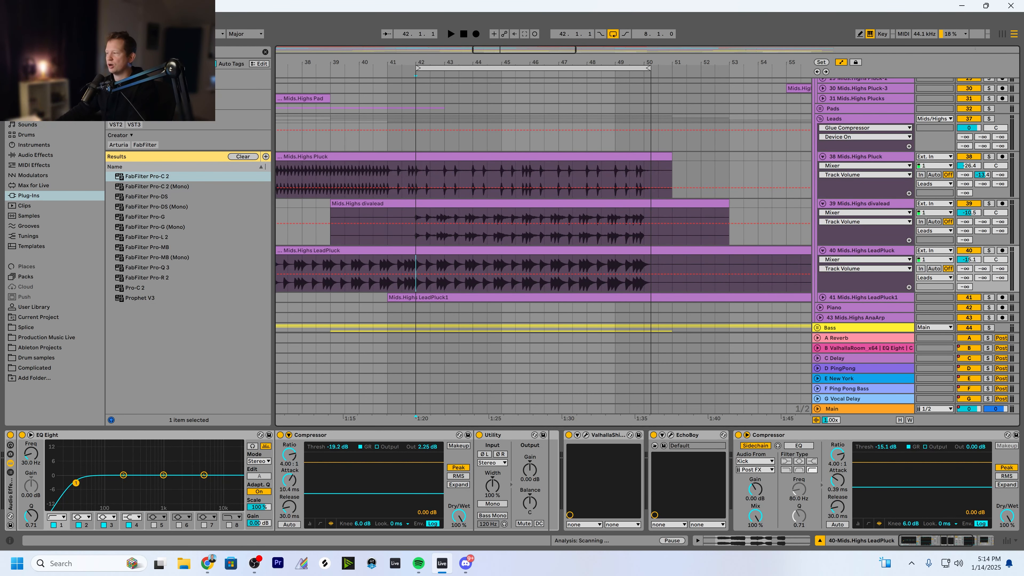
click(989, 250)
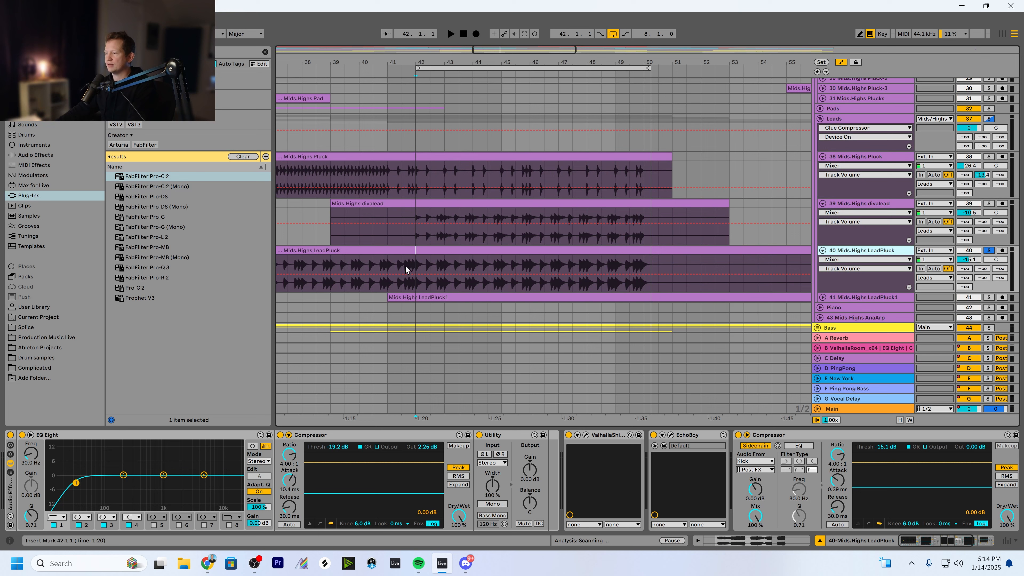
click(418, 267)
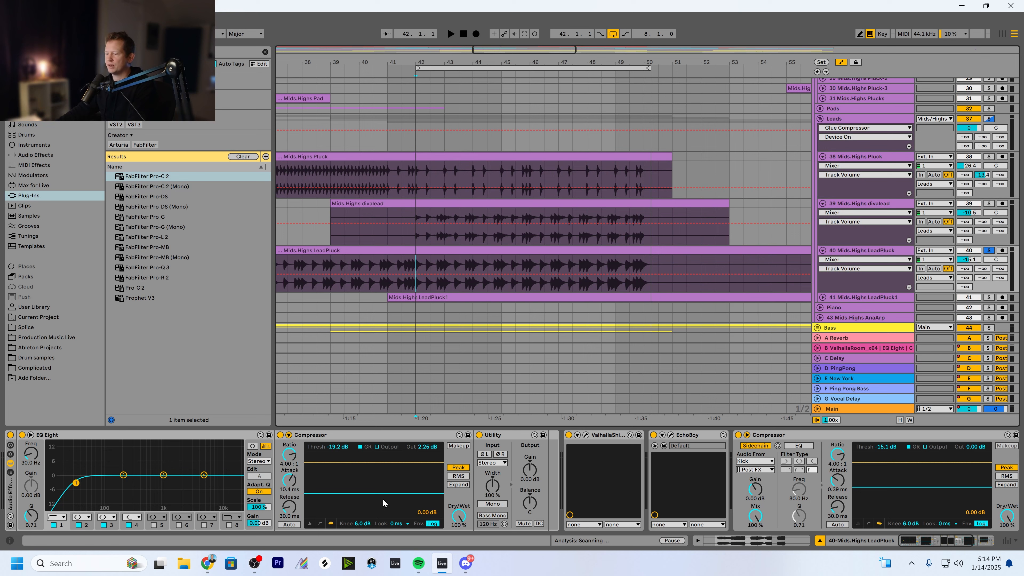
key(space)
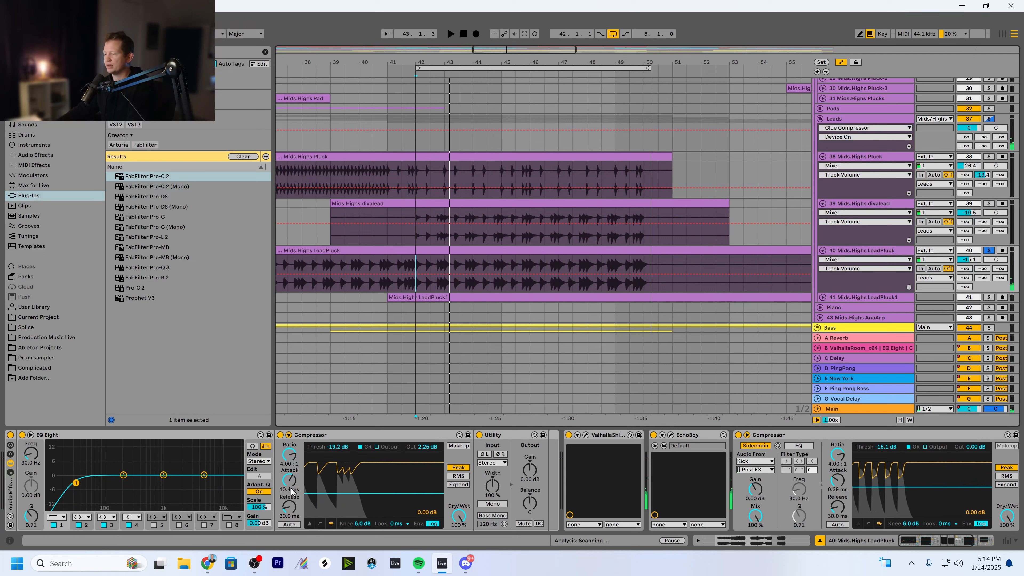
Set the LeadPluck Compressor's attack to 27.4 ms and compare playback with that Compressor bypassed and switched back on
drag(292, 492, 291, 480)
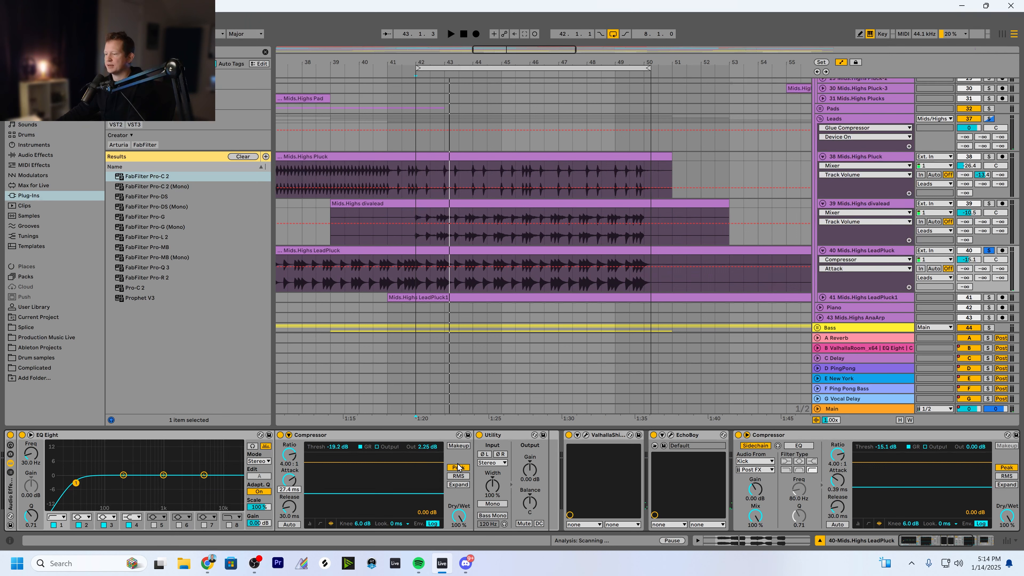
click(280, 435)
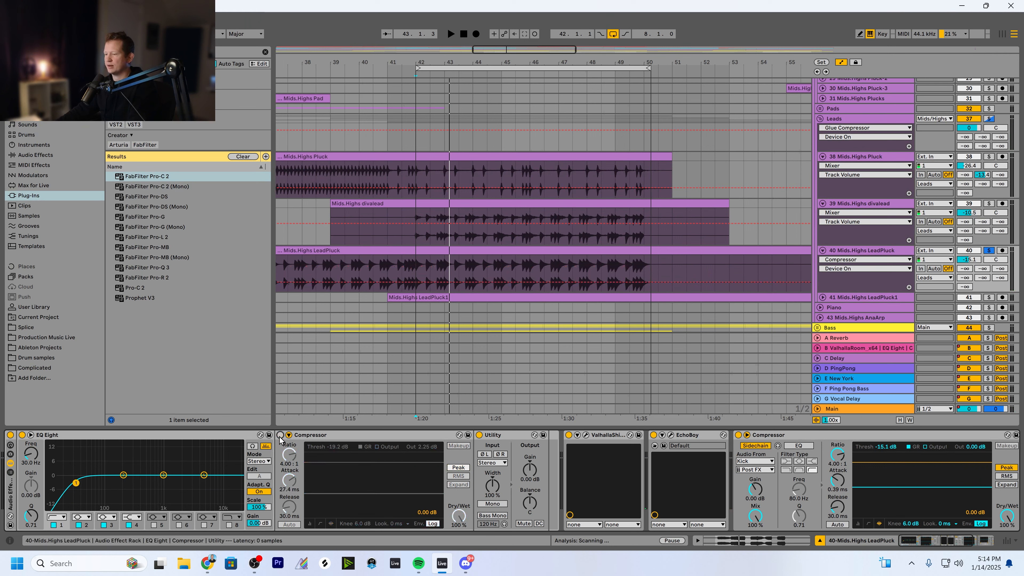
key(space)
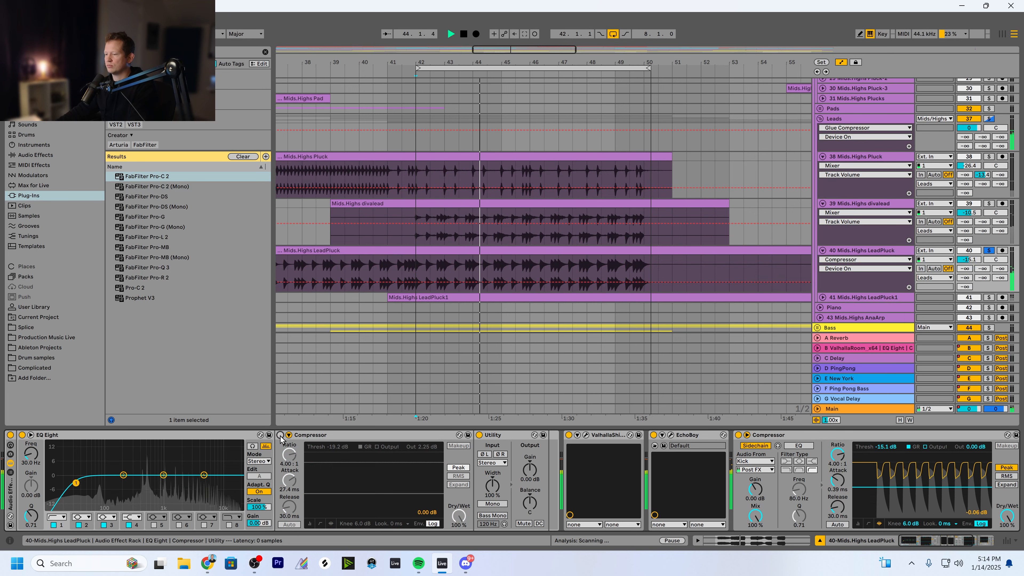
key(space)
click(280, 435)
key(space)
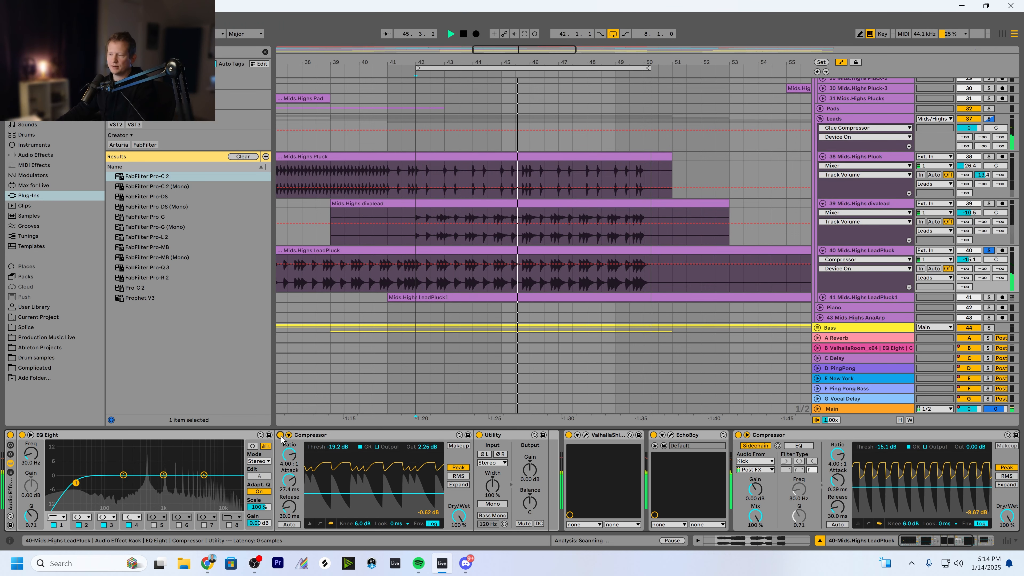
key(space)
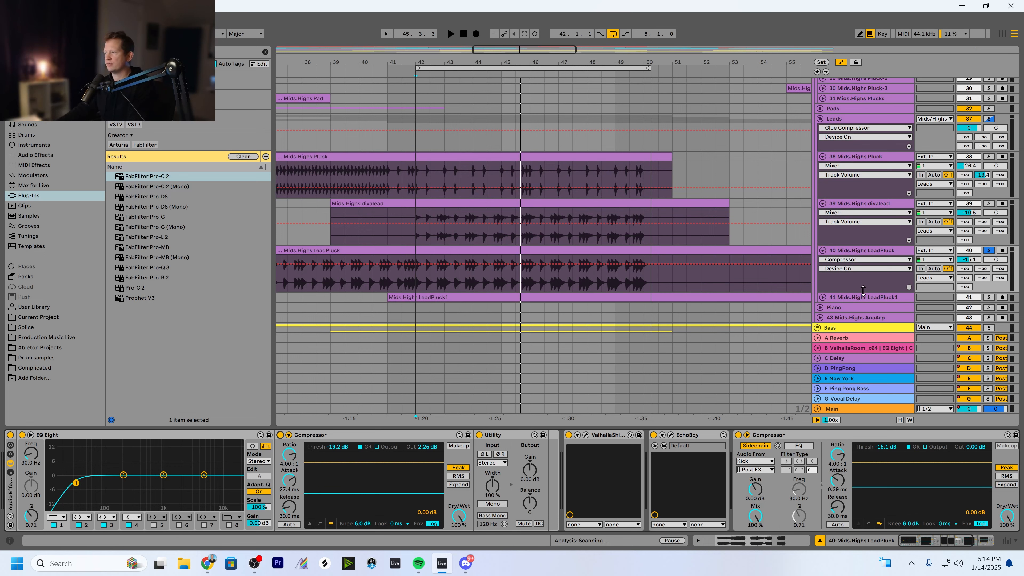
Unsolo the LeadPluck track, set the playback start to bar 42 and solo the whole Leads group
click(870, 253)
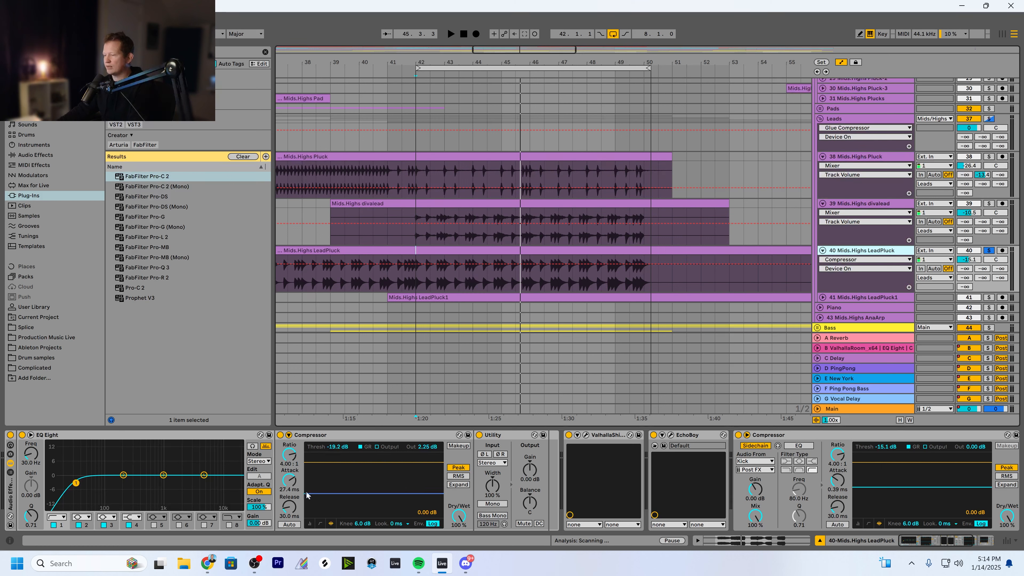
click(841, 121)
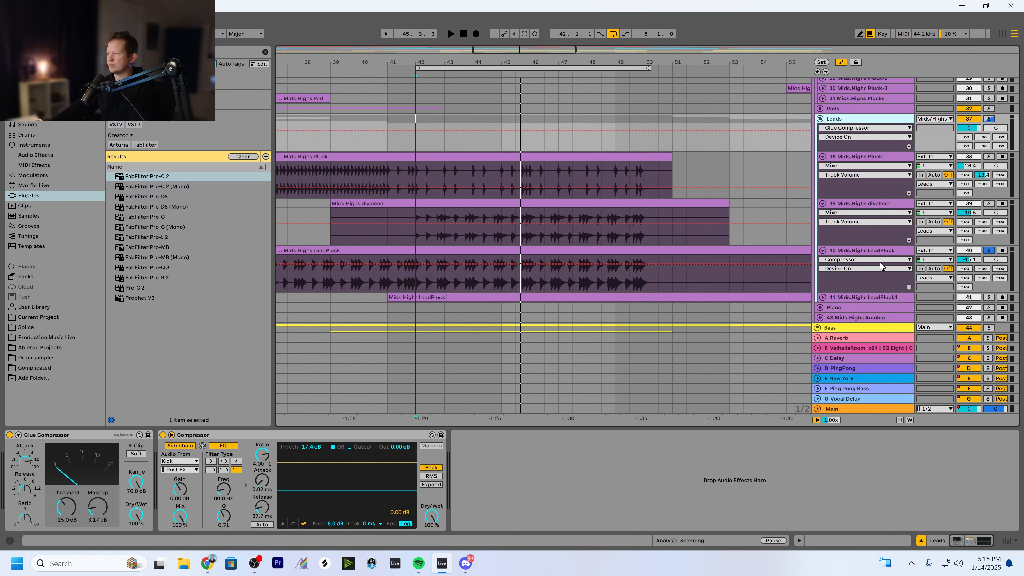
click(989, 250)
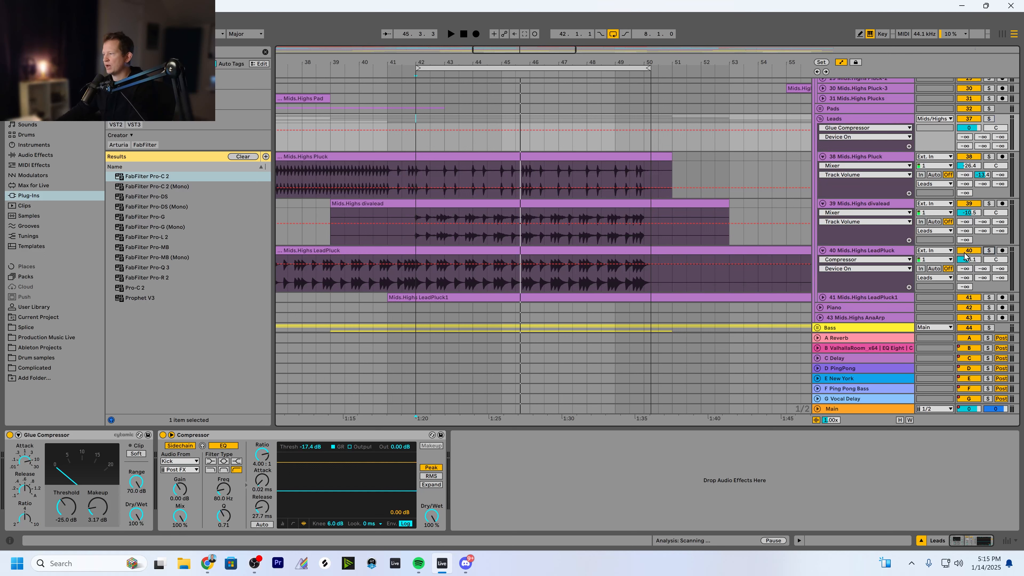
click(833, 251)
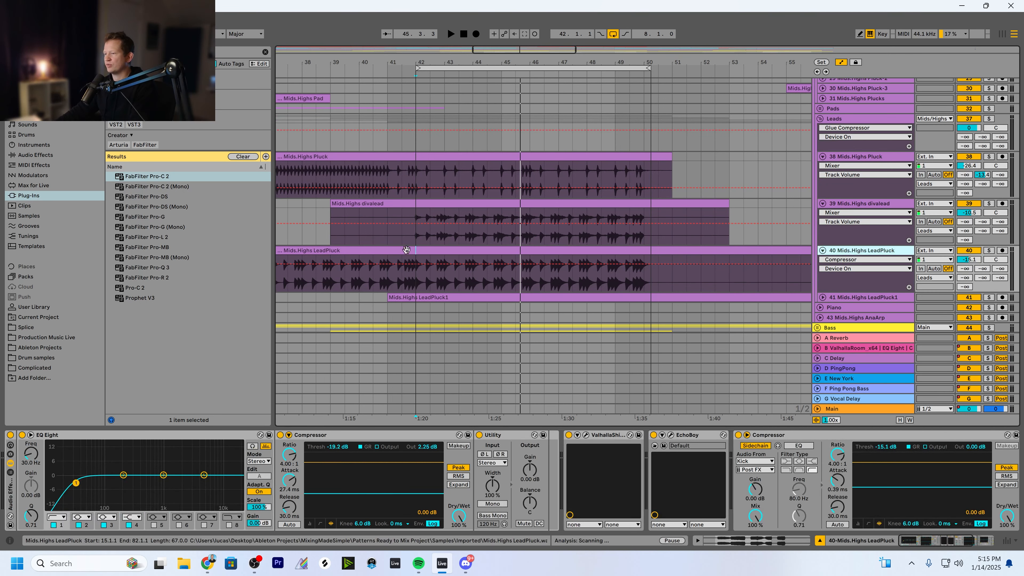
click(416, 289)
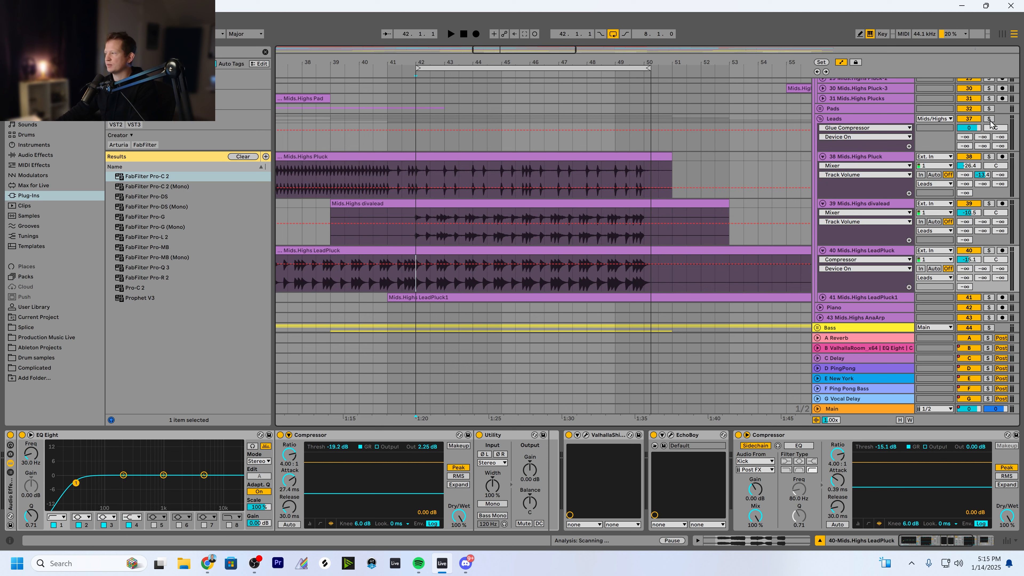
click(990, 119)
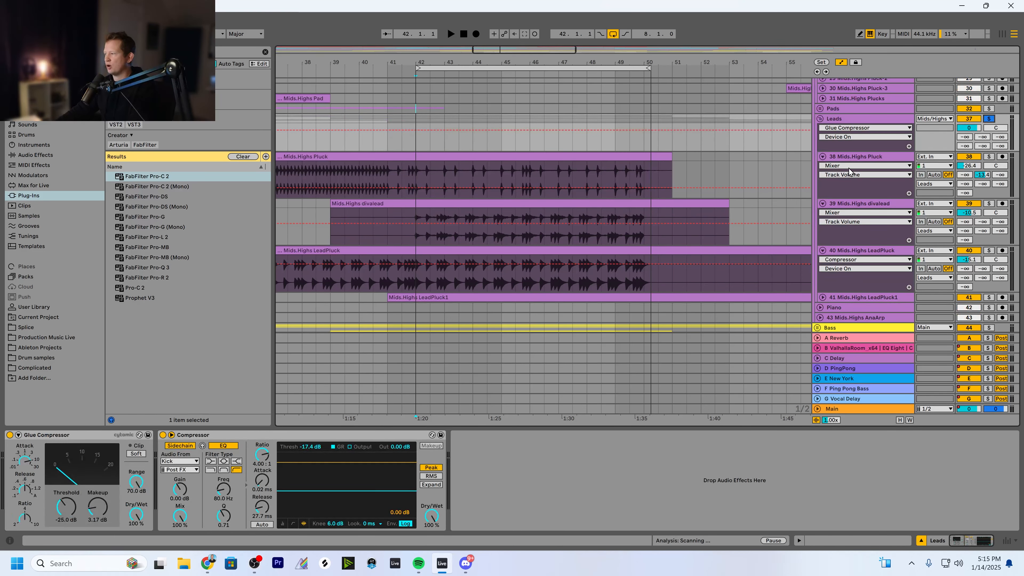
Bypass the Compressors on the Mids.Highs Pluck, divalead and LeadPluck tracks and the Leads group's Glue Compressor
click(850, 158)
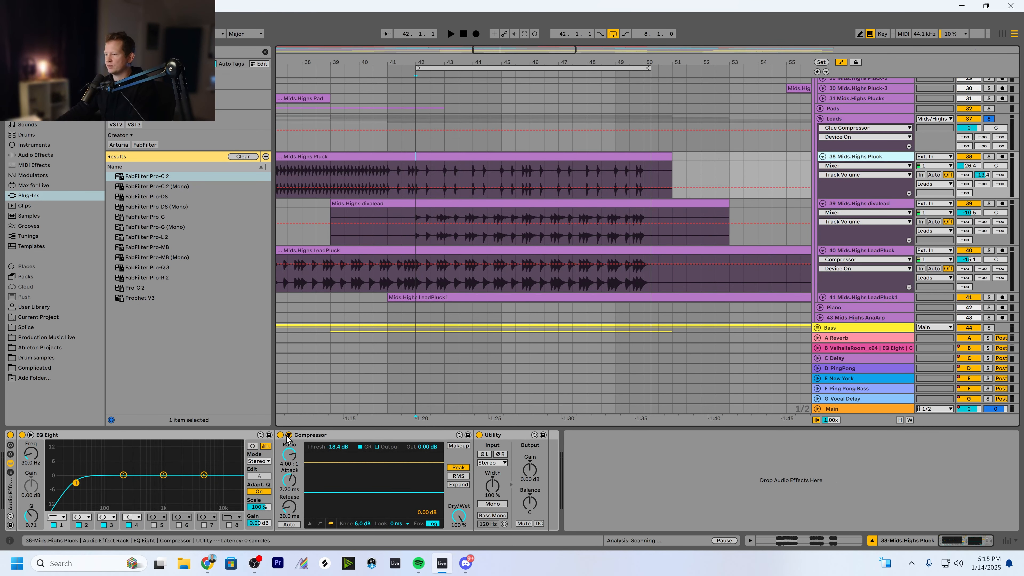
click(829, 227)
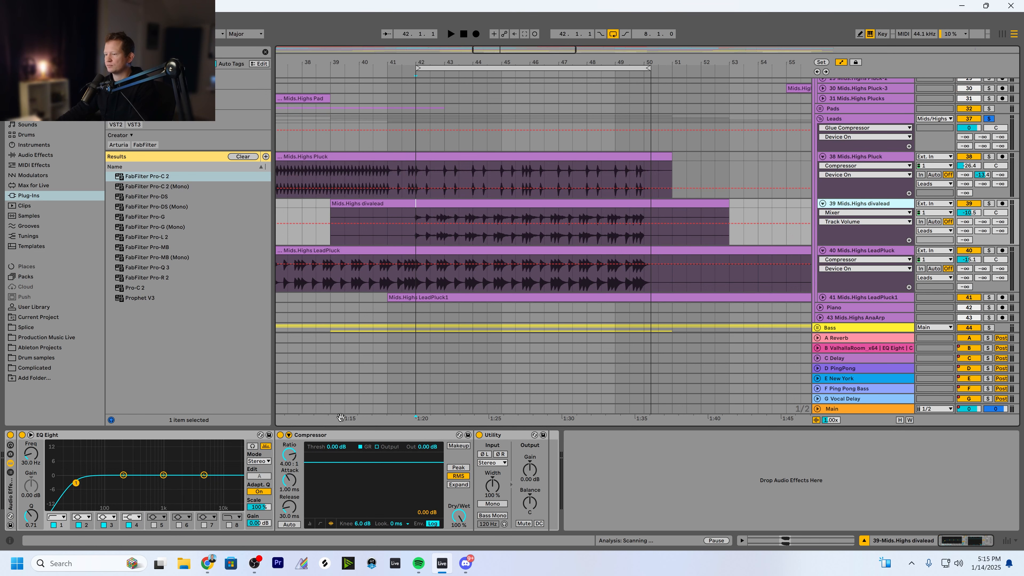
click(280, 435)
click(840, 251)
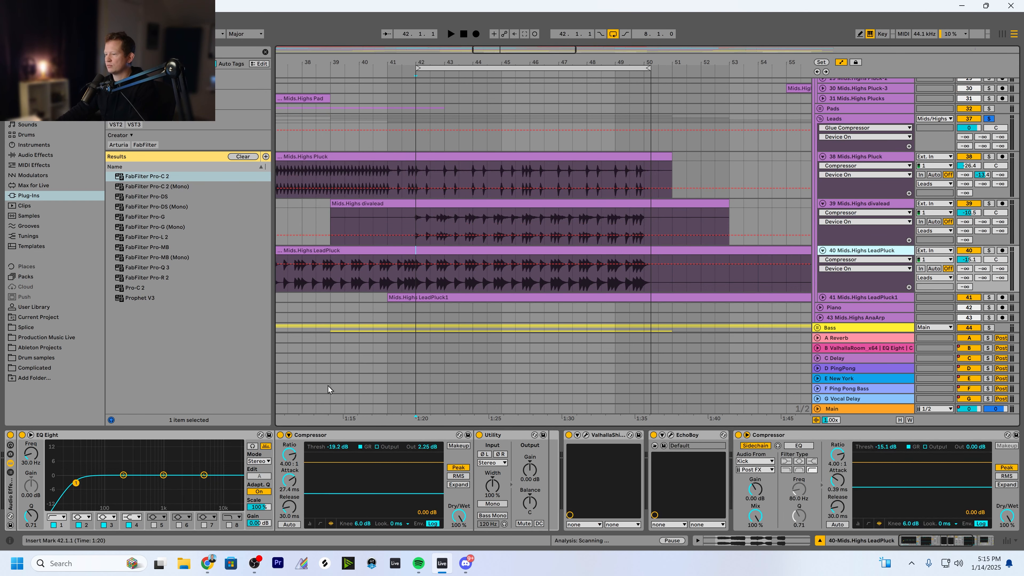
click(847, 128)
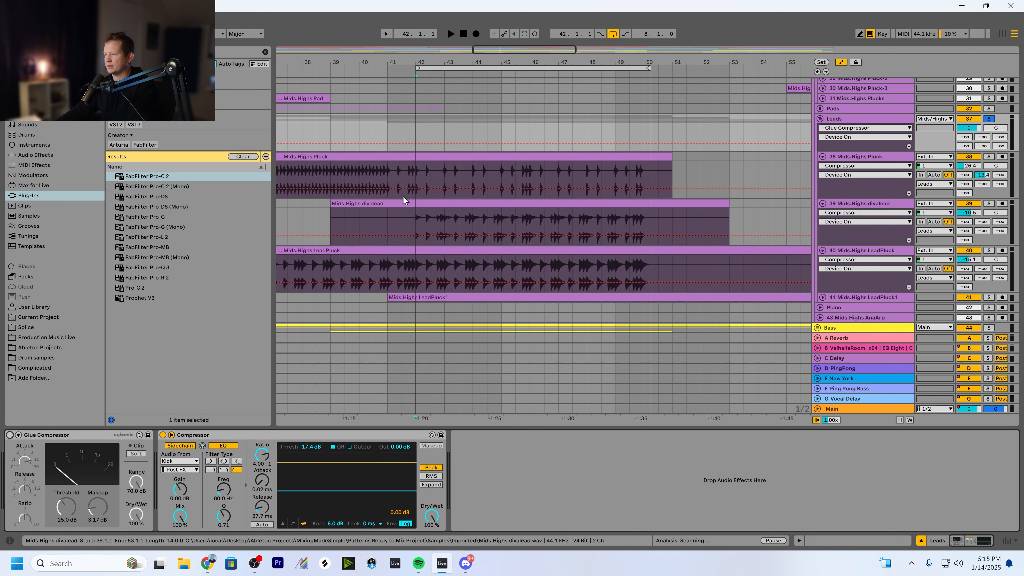
Play from bar 42 with these compressors bypassed, unsolo the Leads group and continue playback in the full mix
click(414, 174)
key(space)
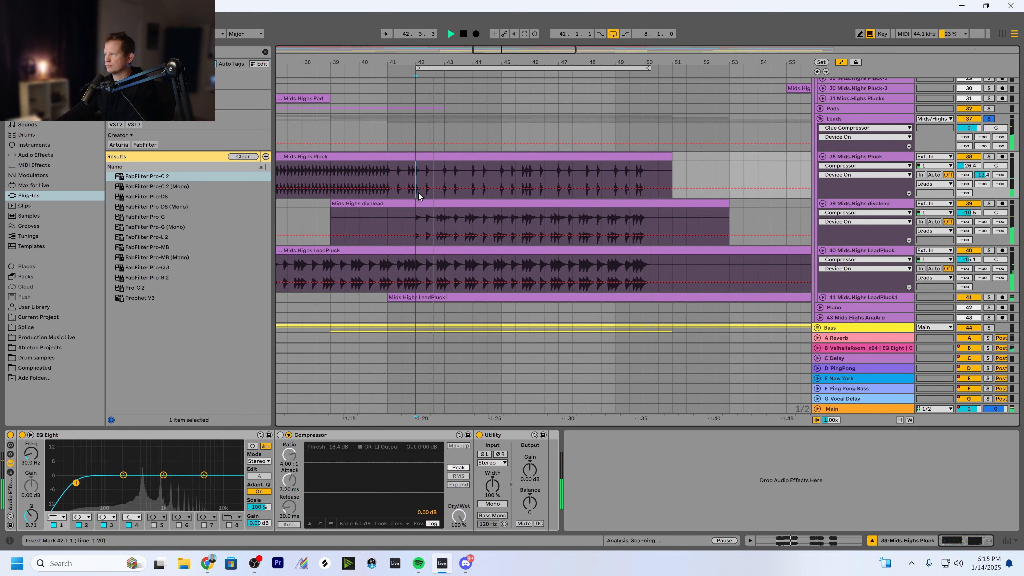
key(space)
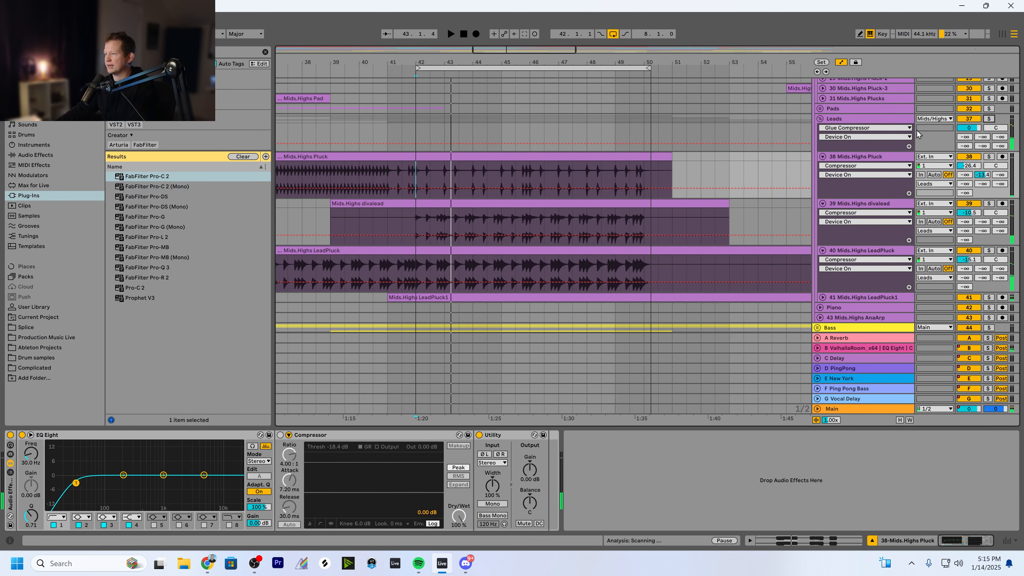
key(space)
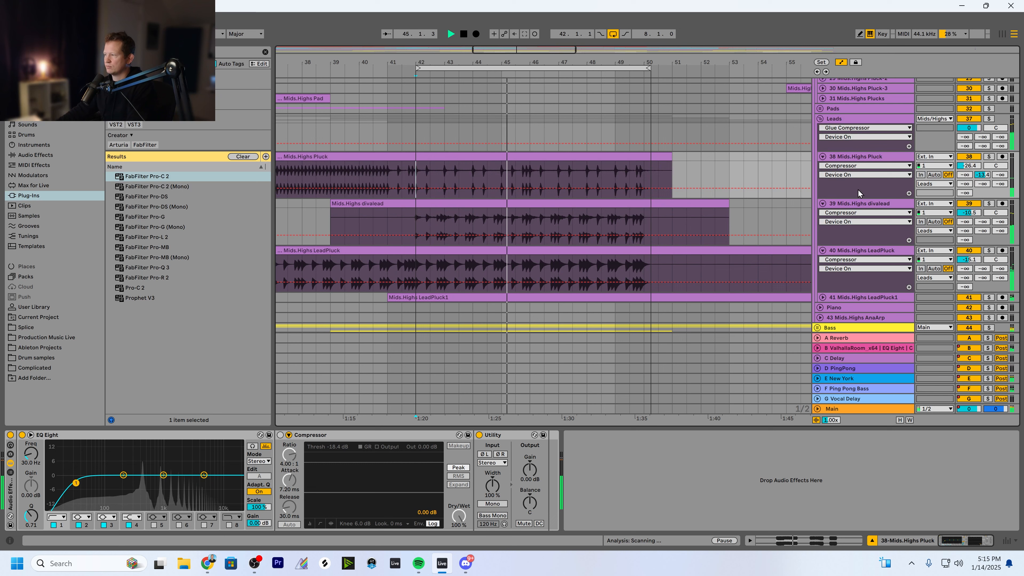
key(space)
Switch the Compressors on the Pluck, divalead and LeadPluck tracks and the Leads group's Glue Compressor back on
click(875, 161)
click(280, 435)
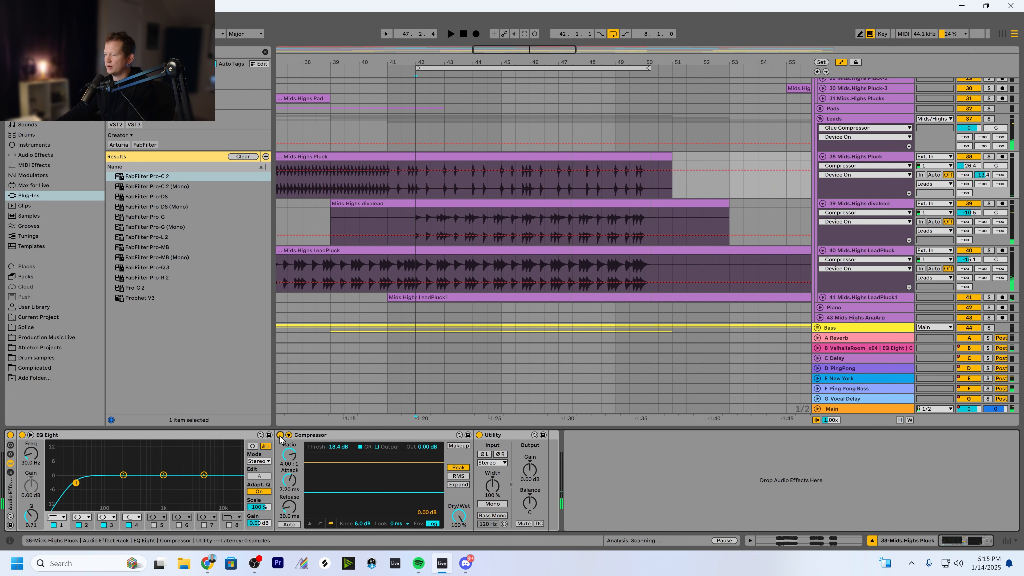
click(852, 210)
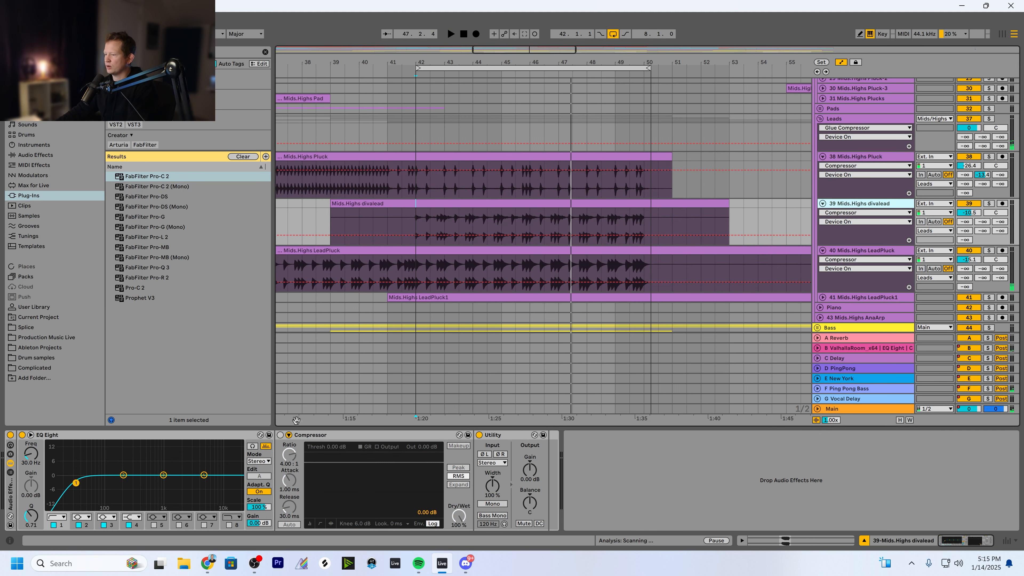
click(280, 435)
click(852, 252)
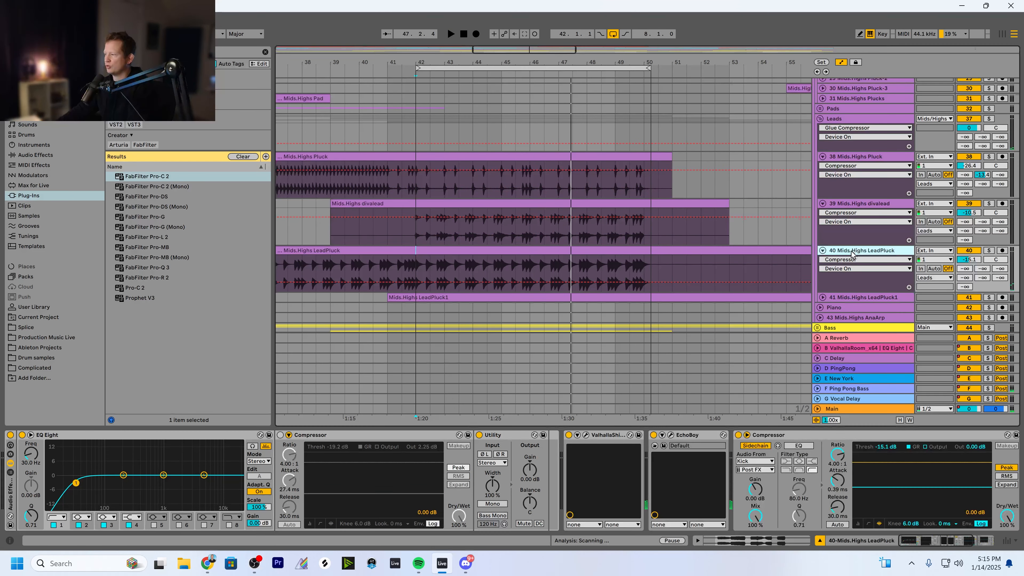
click(280, 435)
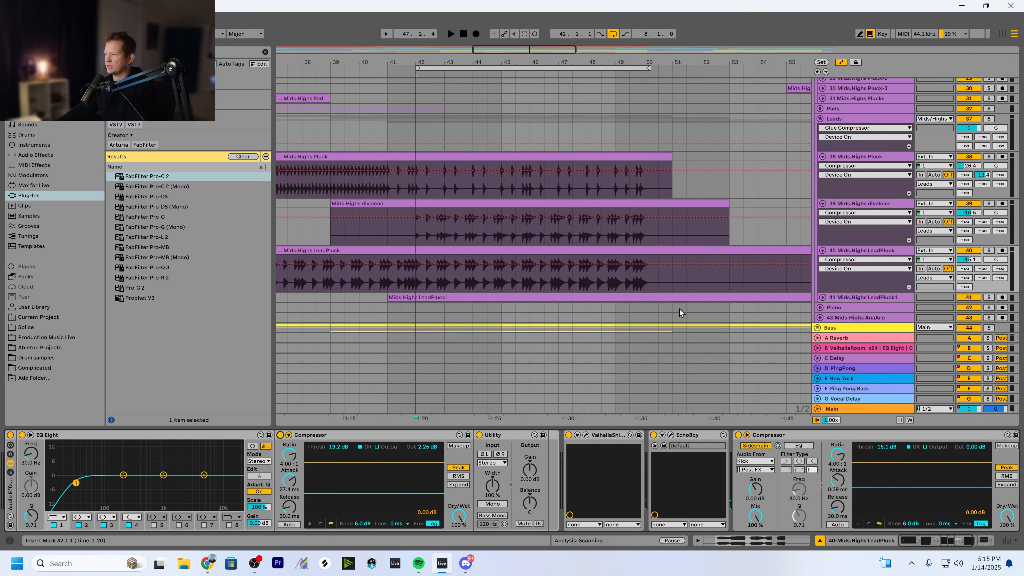
click(854, 121)
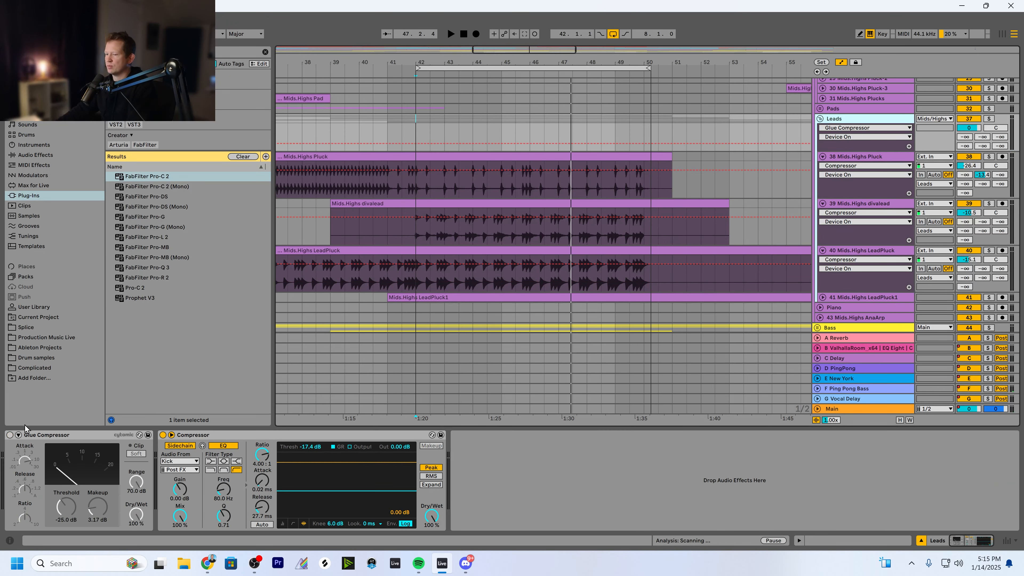
click(10, 435)
Play the full mix from bar 42 to hear the leads with all their compressors active
click(413, 197)
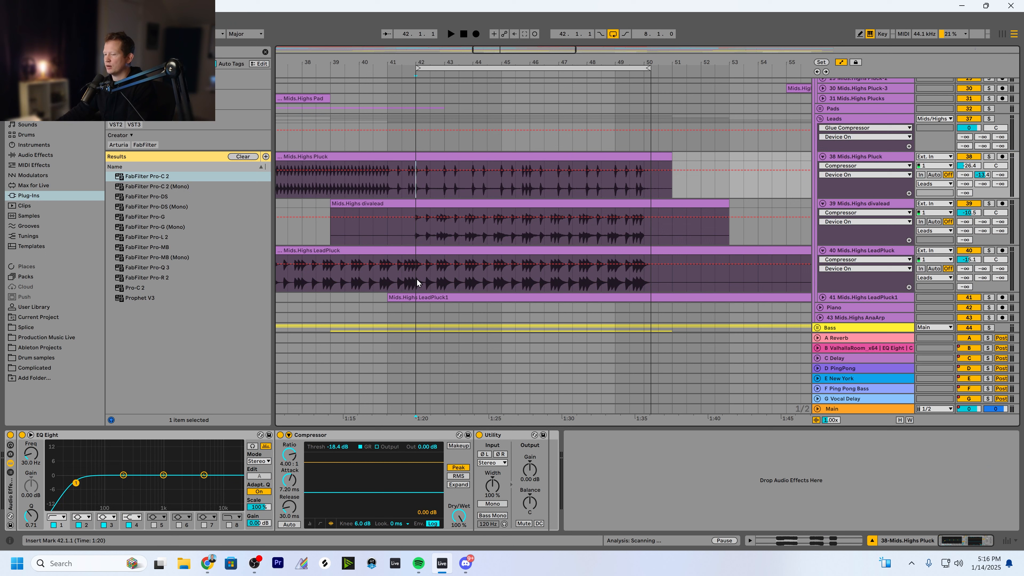
key(space)
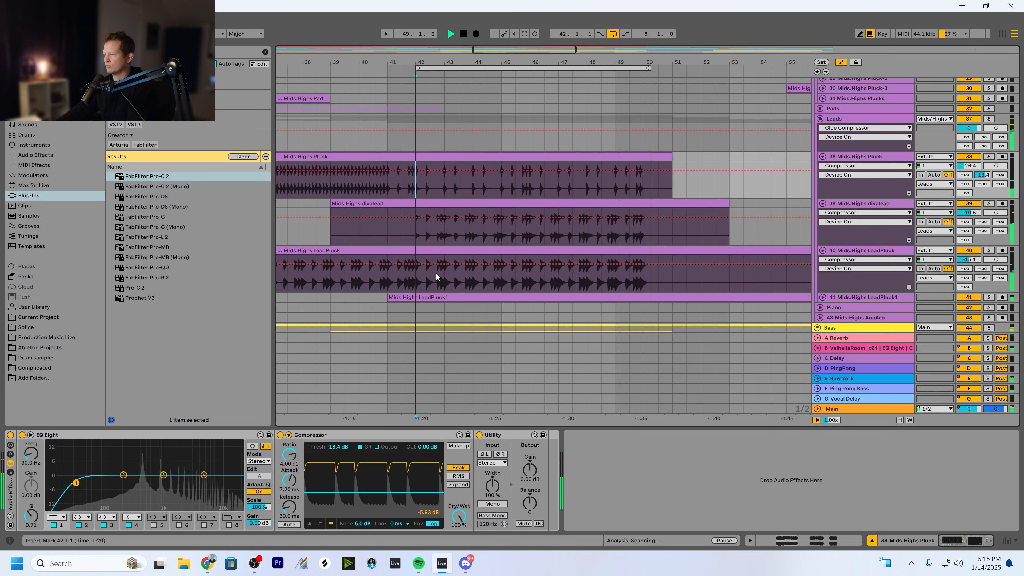
key(space)
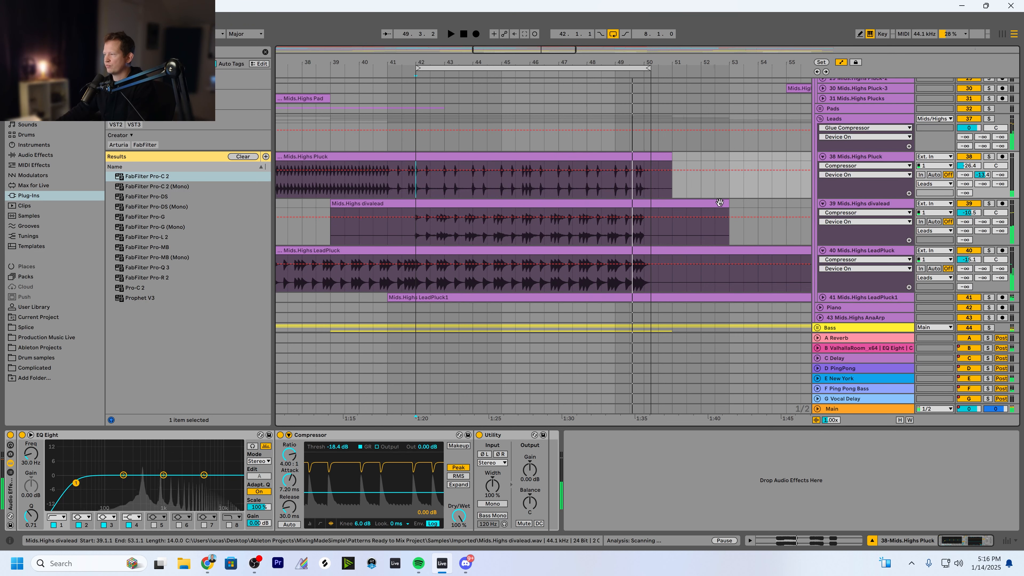
Collapse the Mids.Highs Pluck and divalead tracks and fold the Leads group
click(830, 159)
click(823, 157)
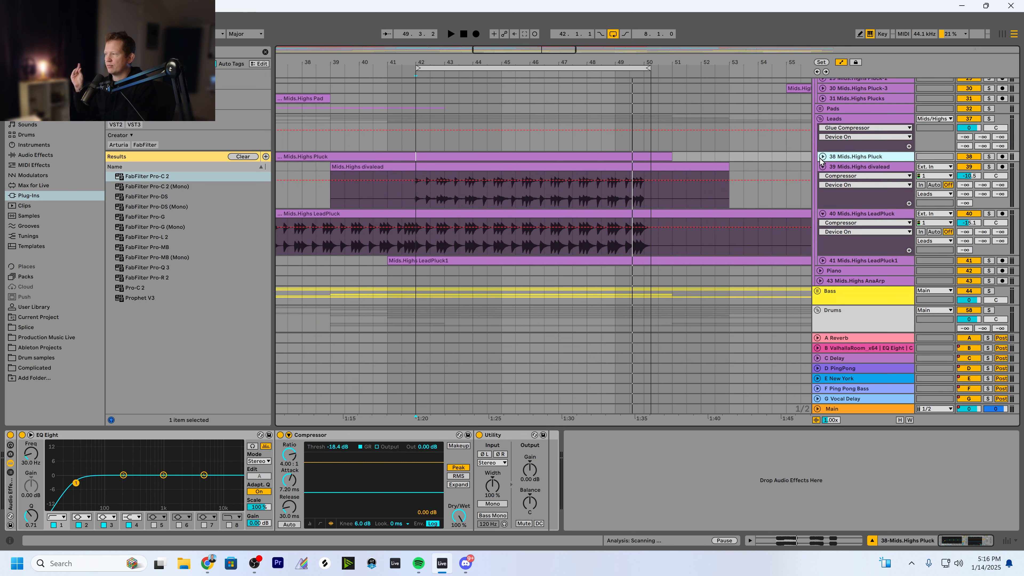
click(824, 167)
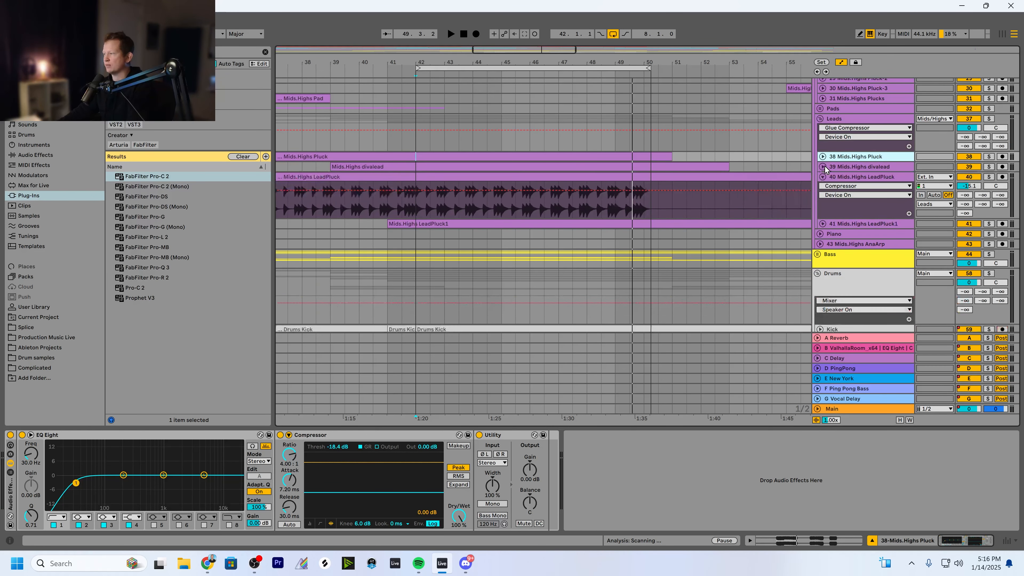
click(820, 119)
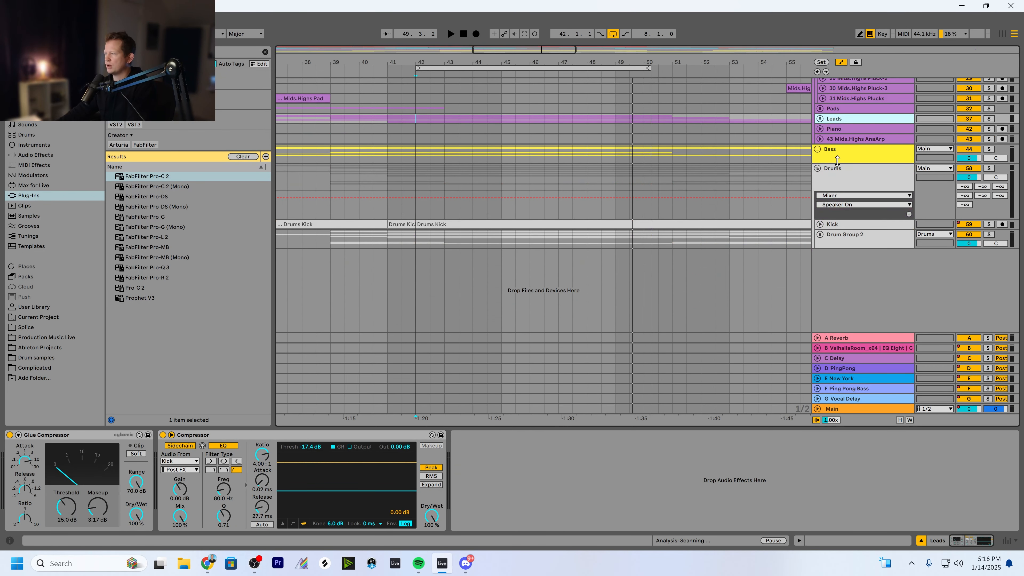
Unfold and solo the Leads group, with the playback start at bar 42 and the group's devices shown
scroll(842, 159, up, 2)
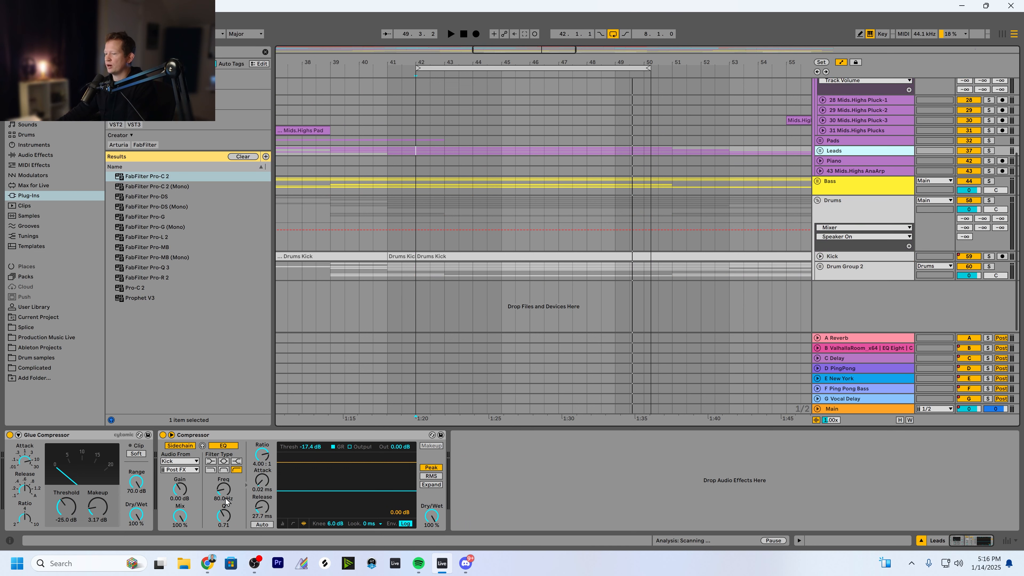
click(821, 151)
click(989, 151)
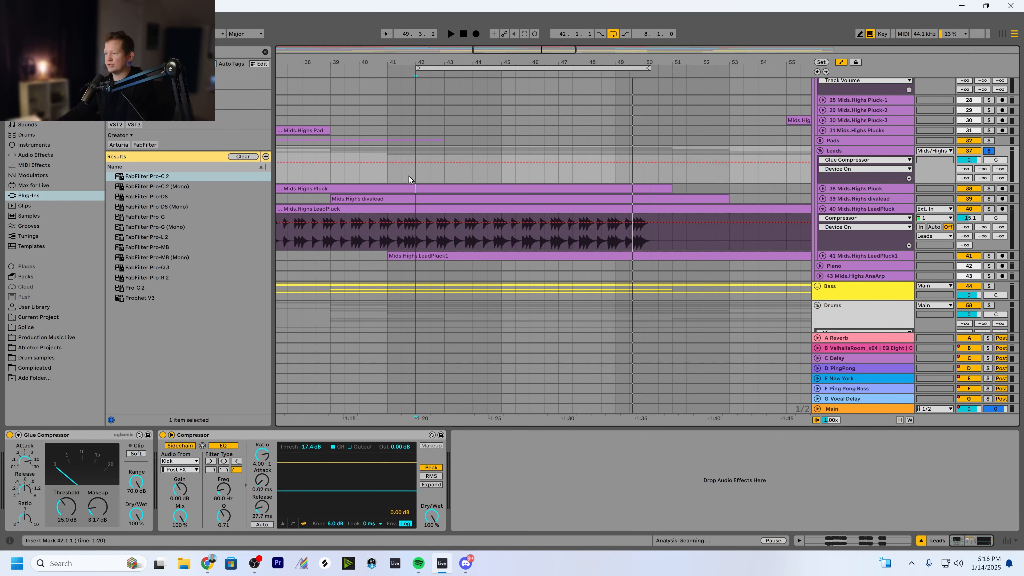
click(414, 176)
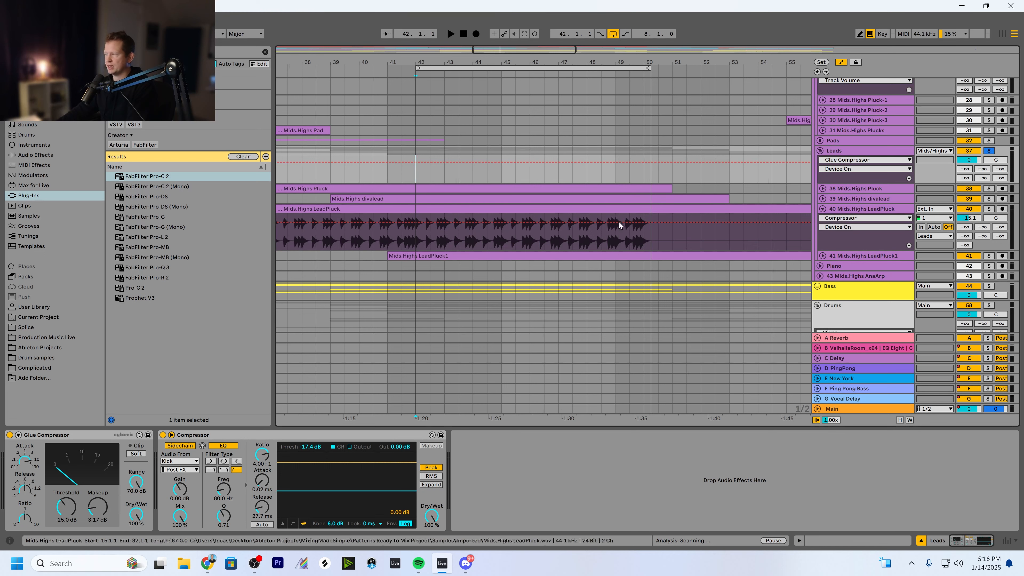
click(838, 153)
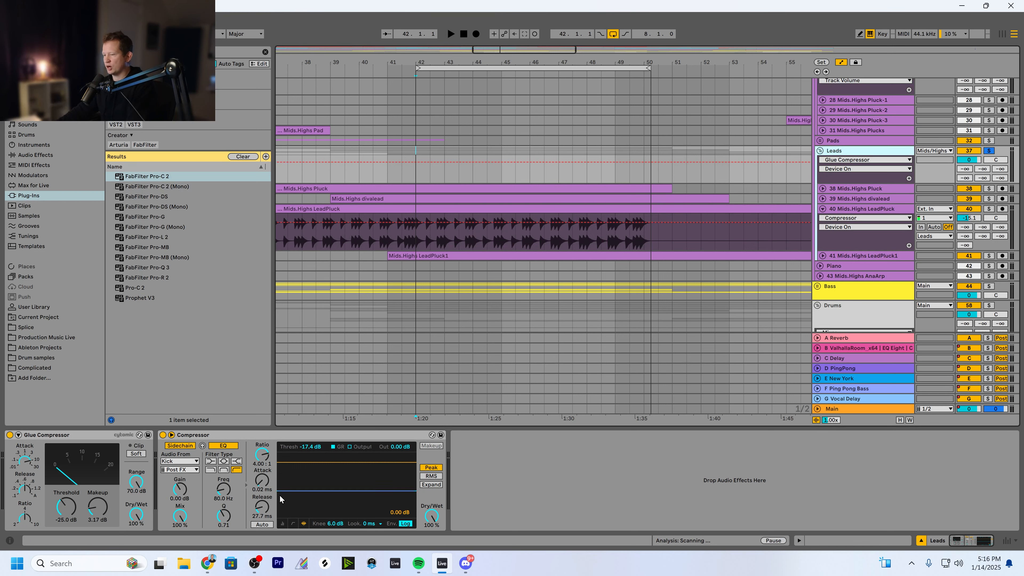
Play the Leads group, lower its kick-sidechained Compressor's threshold to -49.0 dB and listen to the stronger ducking
key(space)
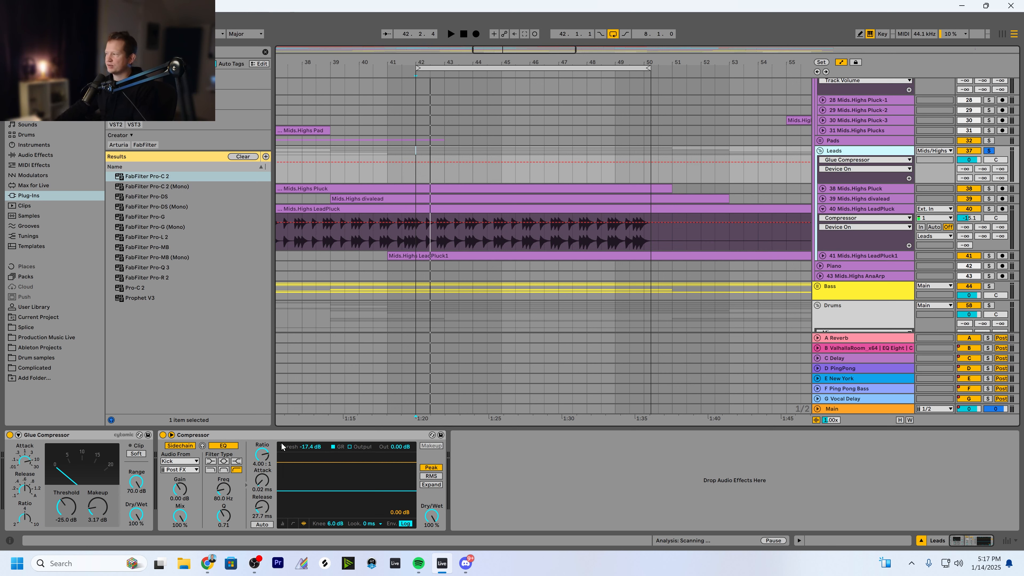
key(space)
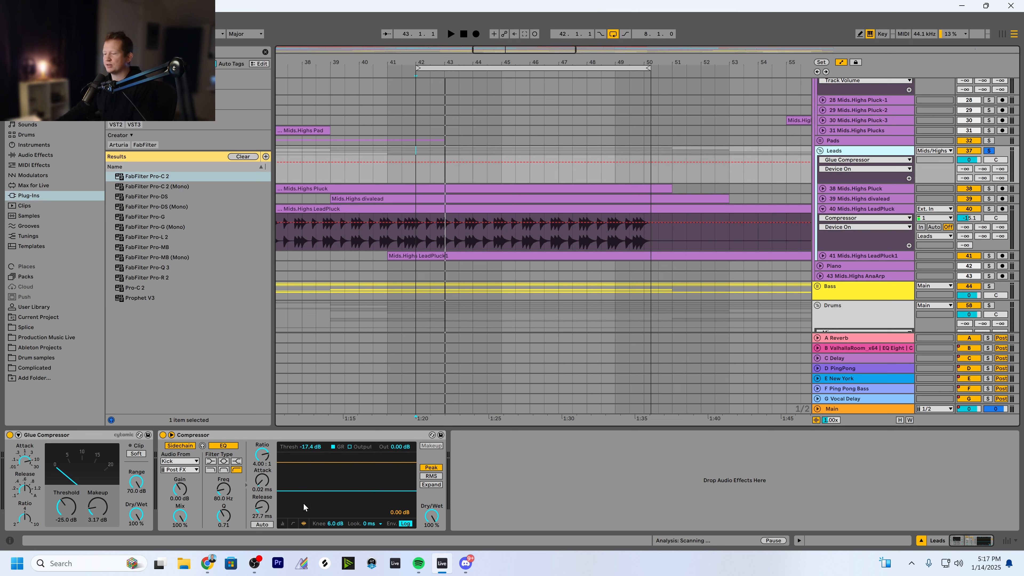
drag(331, 491, 330, 512)
key(space)
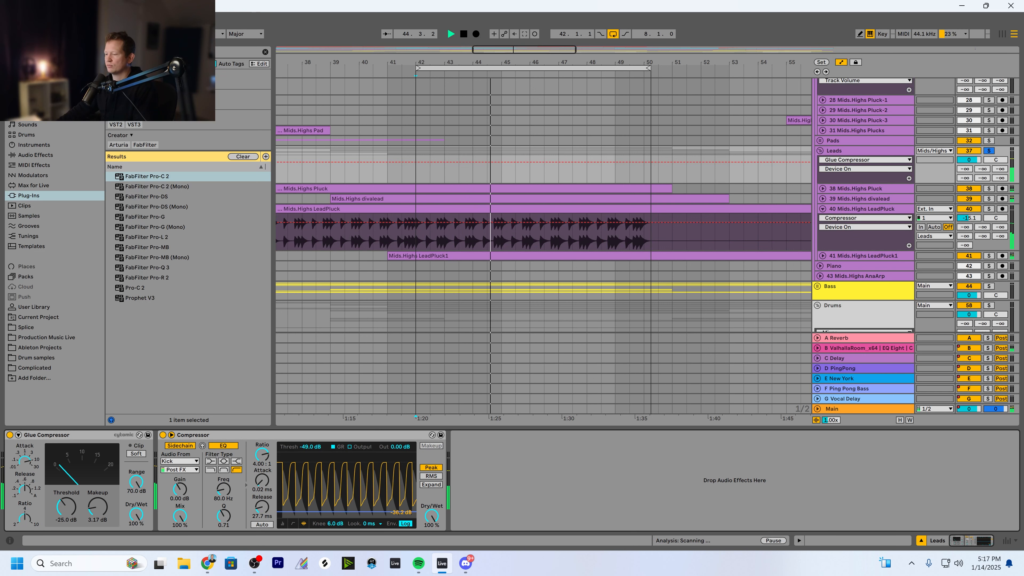
key(space)
Raise the Leads group's sidechained Compressor threshold to -13.8 dB and play it again
drag(331, 512, 330, 485)
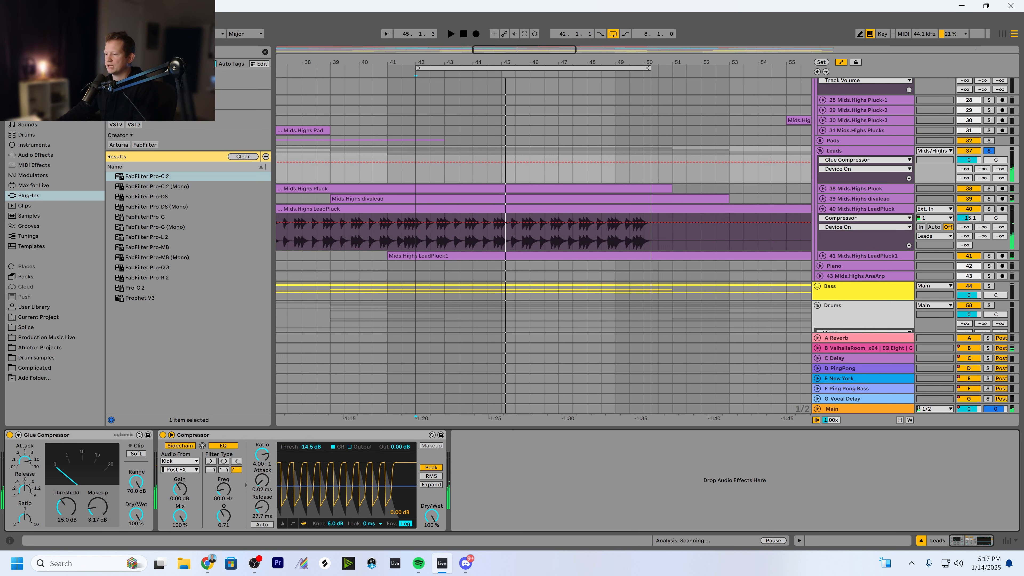
key(space)
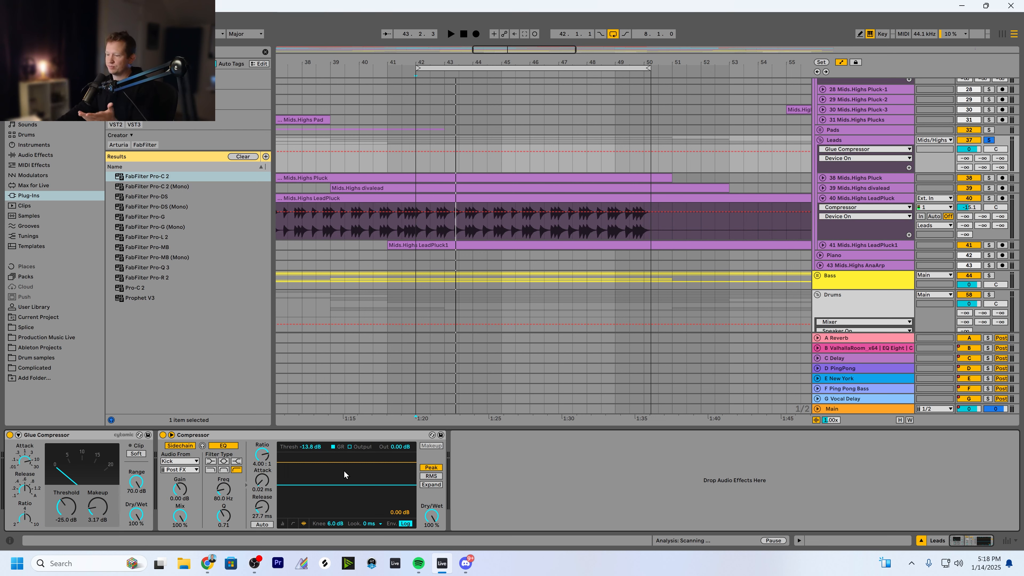
Turn off the sidechain EQ in the Leads group's Compressor, and hide and reopen its sidechain section
click(224, 447)
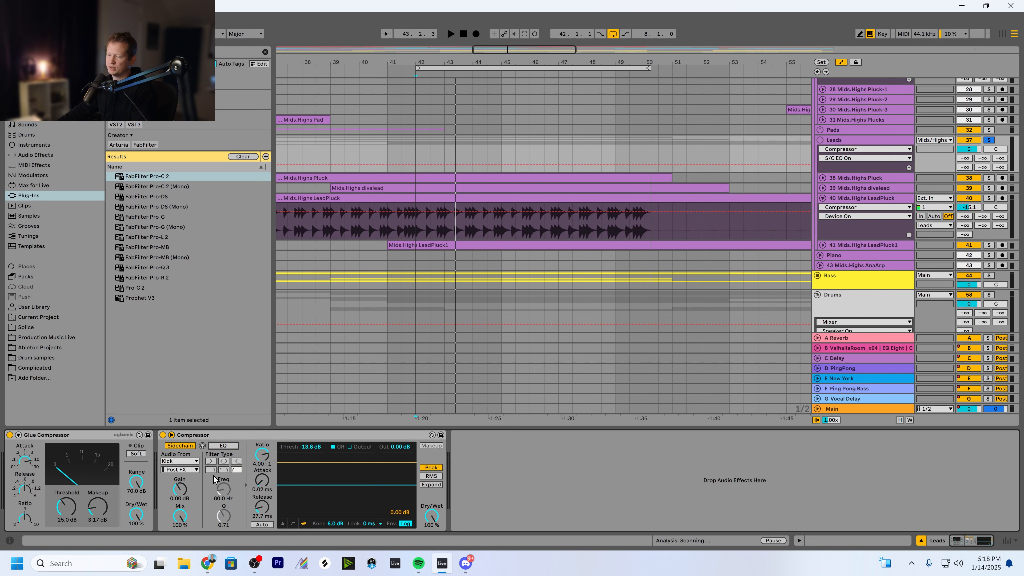
click(172, 435)
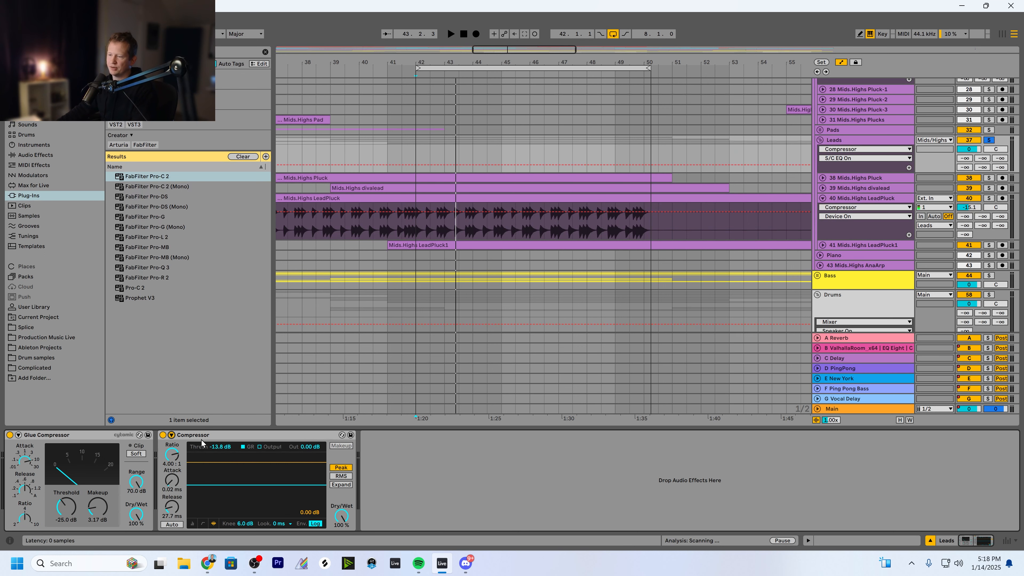
click(172, 435)
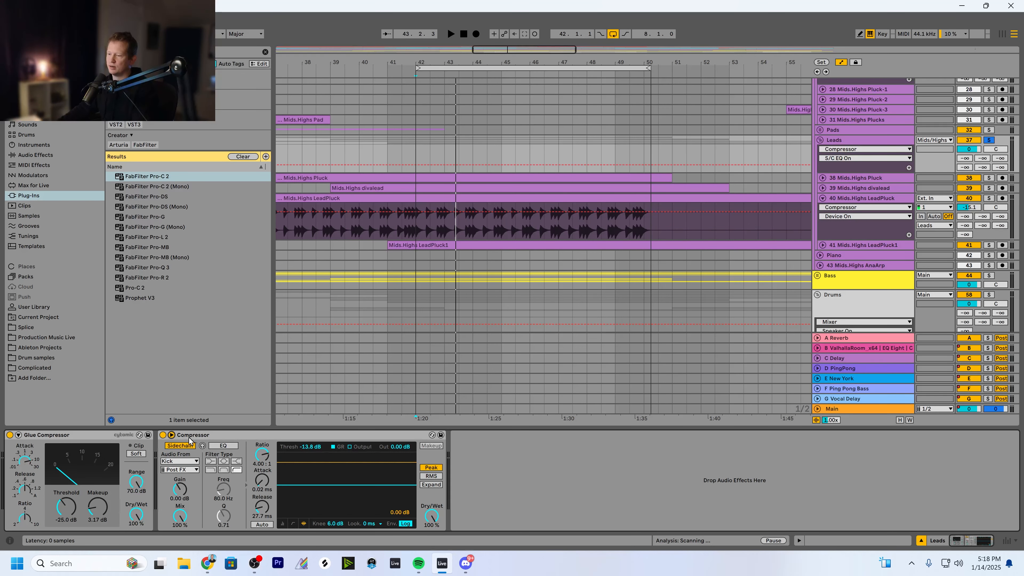
Toggle the Compressor's Sidechain off and back on and inspect its audio source choices, keeping Kick as the source
click(181, 446)
click(183, 447)
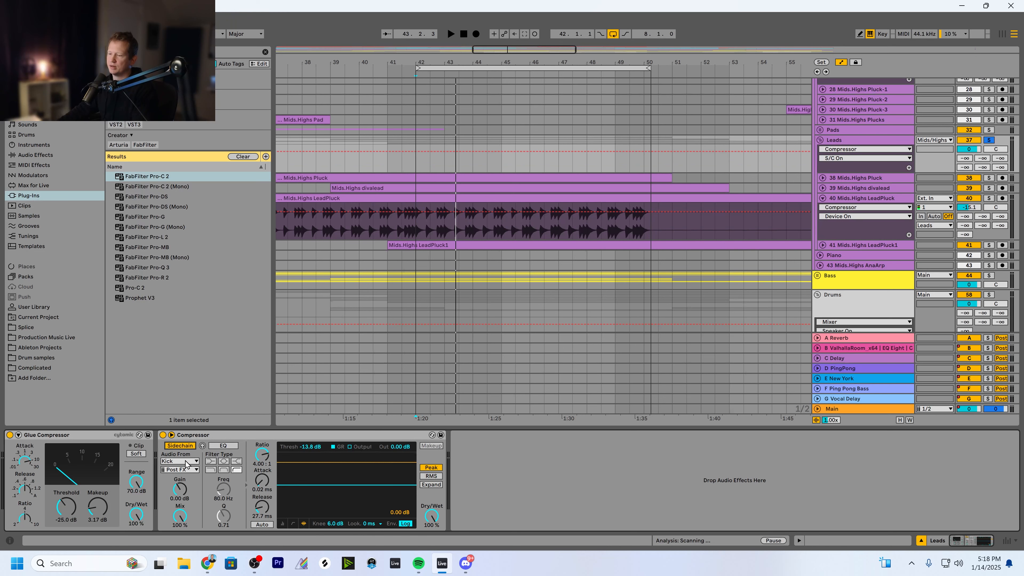
click(186, 463)
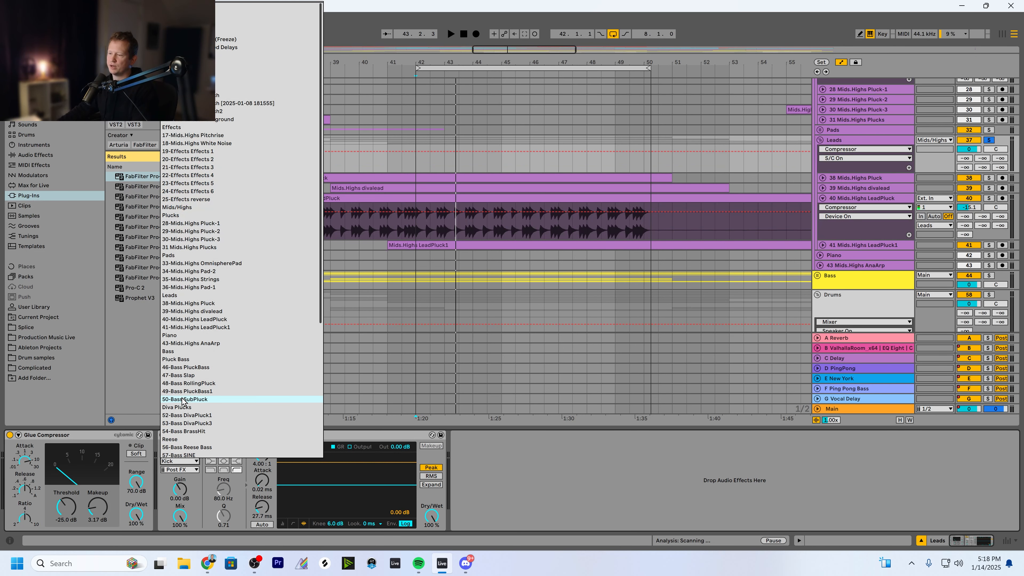
click(335, 452)
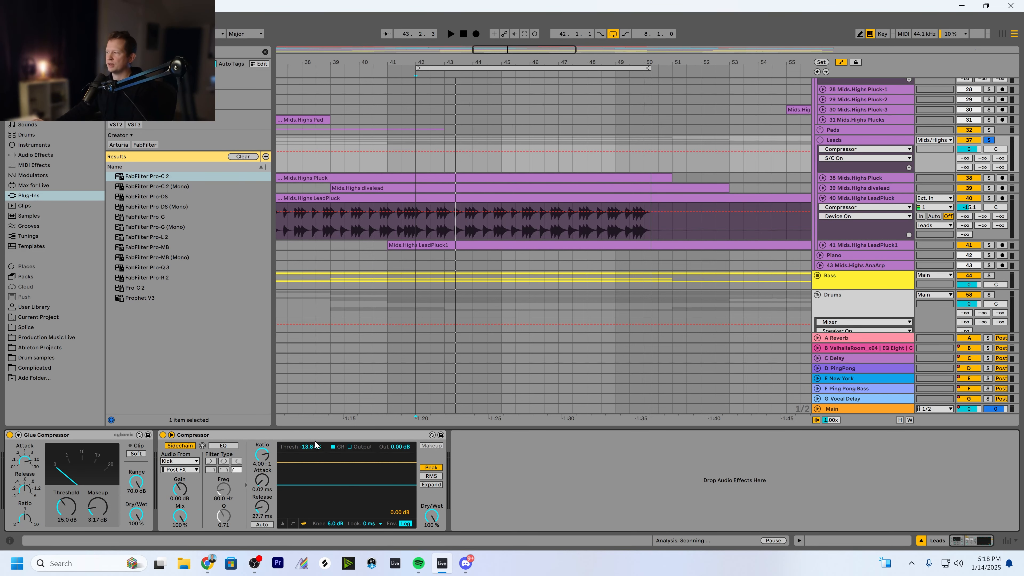
Unsolo and fold the Leads group
click(989, 139)
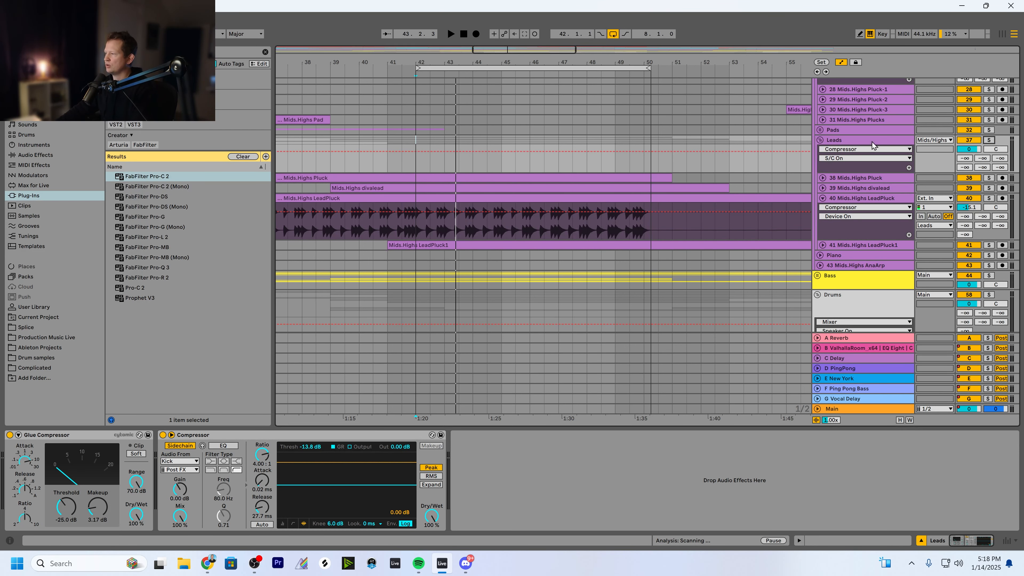
click(821, 141)
Unfold the Bass group and select its Pluck Bass subgroup to show its devices
click(845, 172)
click(817, 170)
click(841, 217)
scroll(787, 269, down, 1)
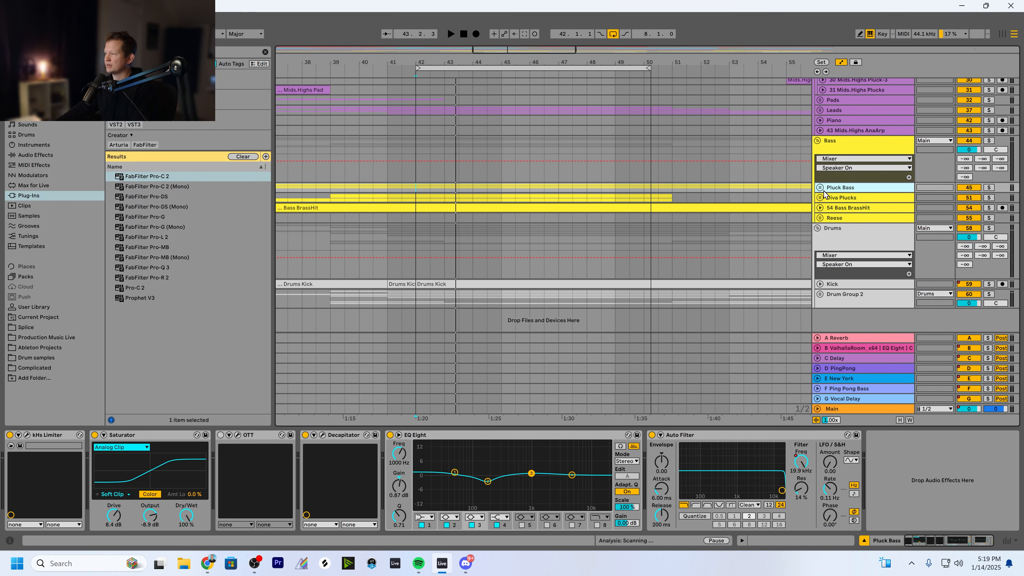
Unfold the Pluck Bass subgroup, inspect the devices on its PluckBass, Slap and RollingPluck tracks, and fold the Bass Slap track
click(820, 188)
scroll(848, 231, down, 1)
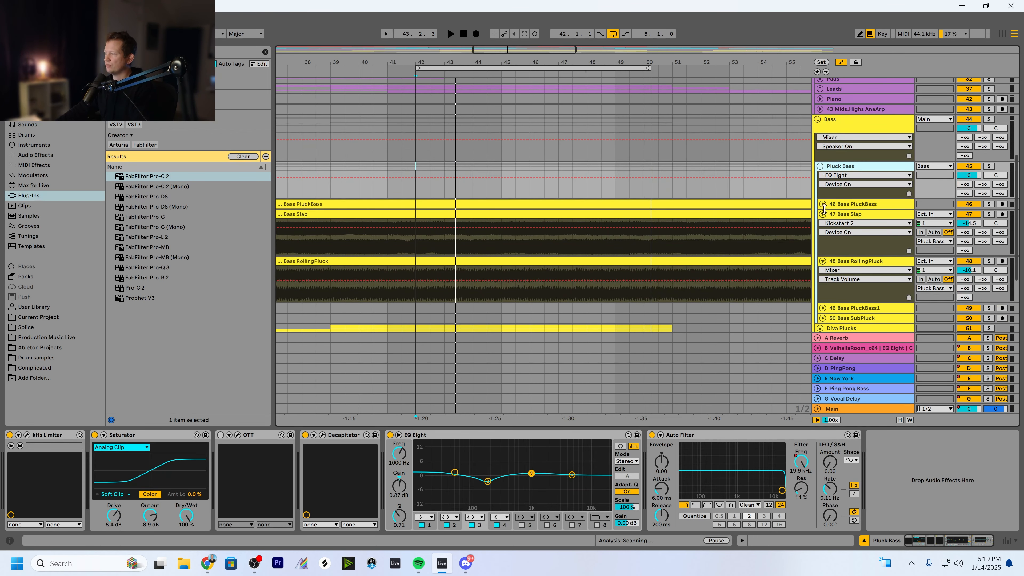
click(825, 205)
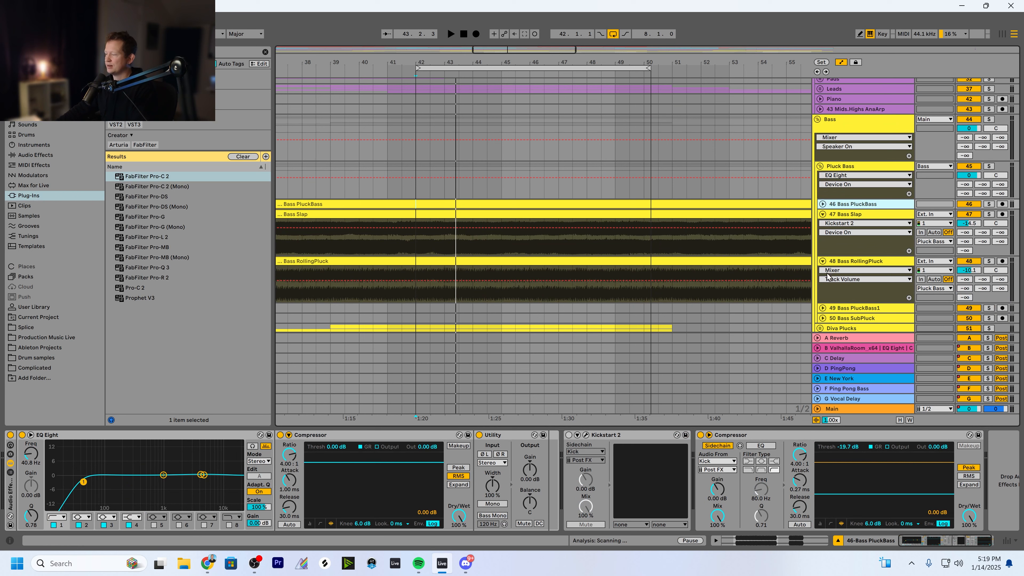
click(852, 217)
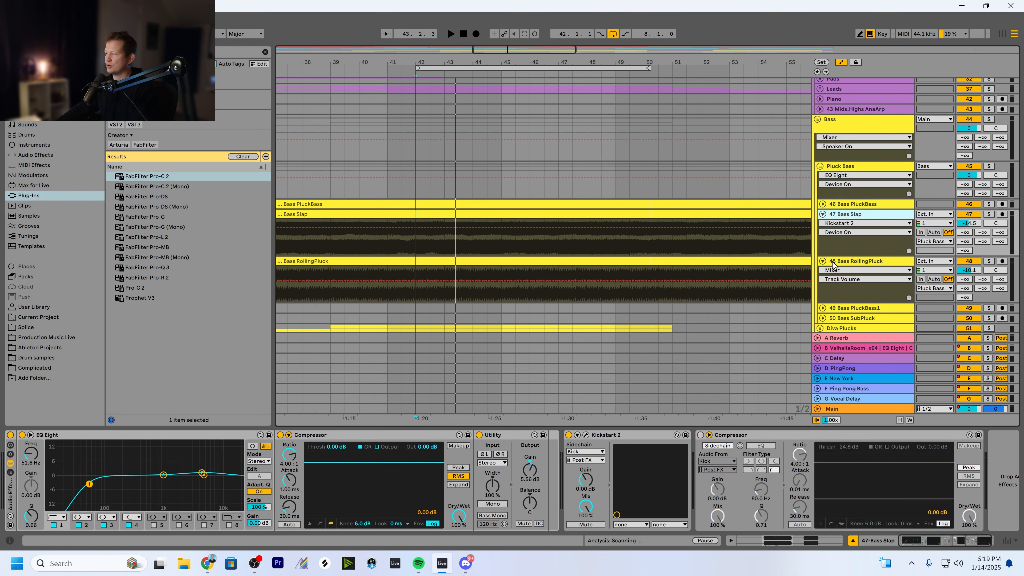
click(847, 263)
click(823, 215)
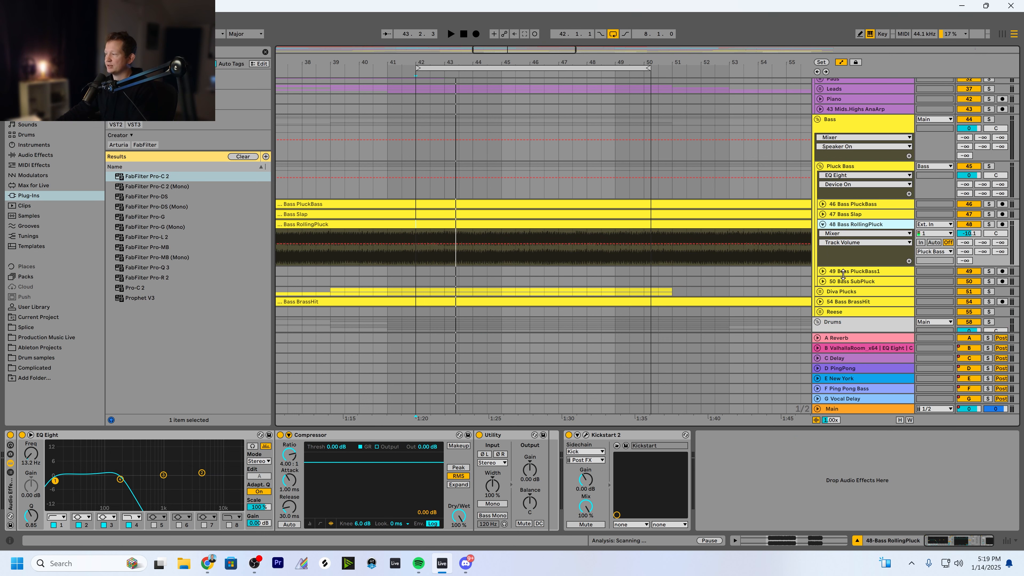
Solo the Pluck Bass subgroup, fold the Bass RollingPluck track, and play the loop from bar 42
click(838, 170)
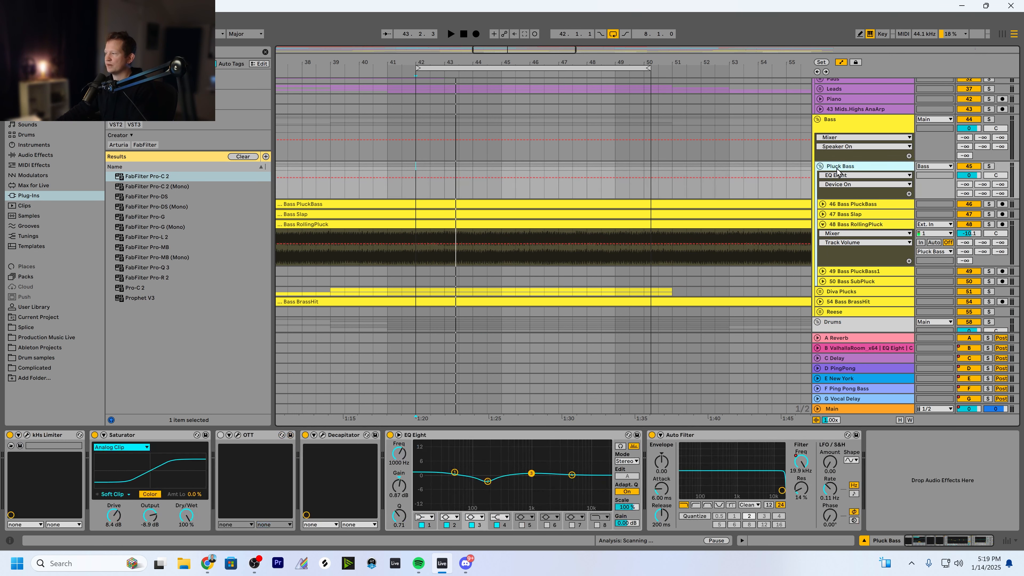
click(989, 166)
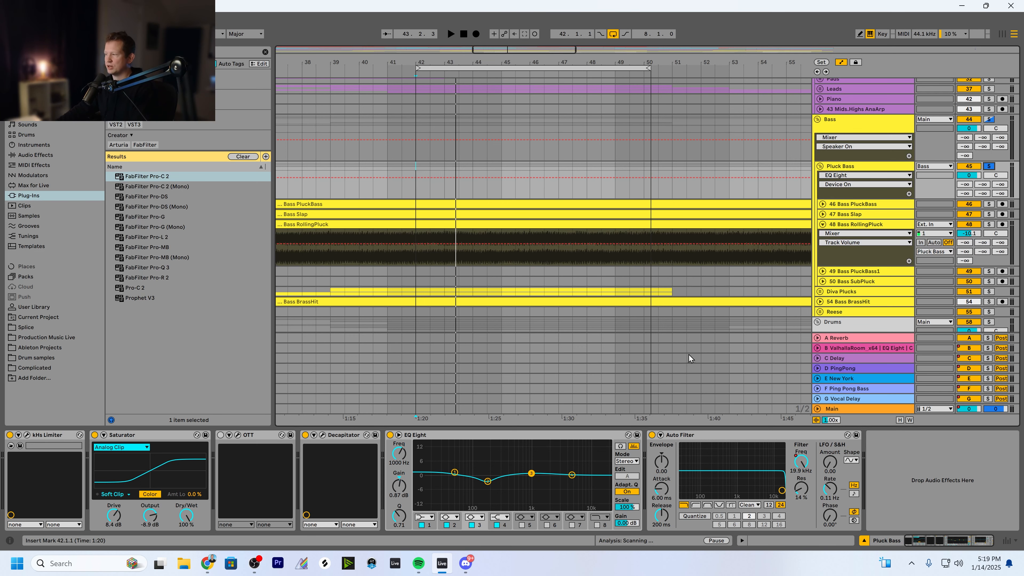
click(822, 225)
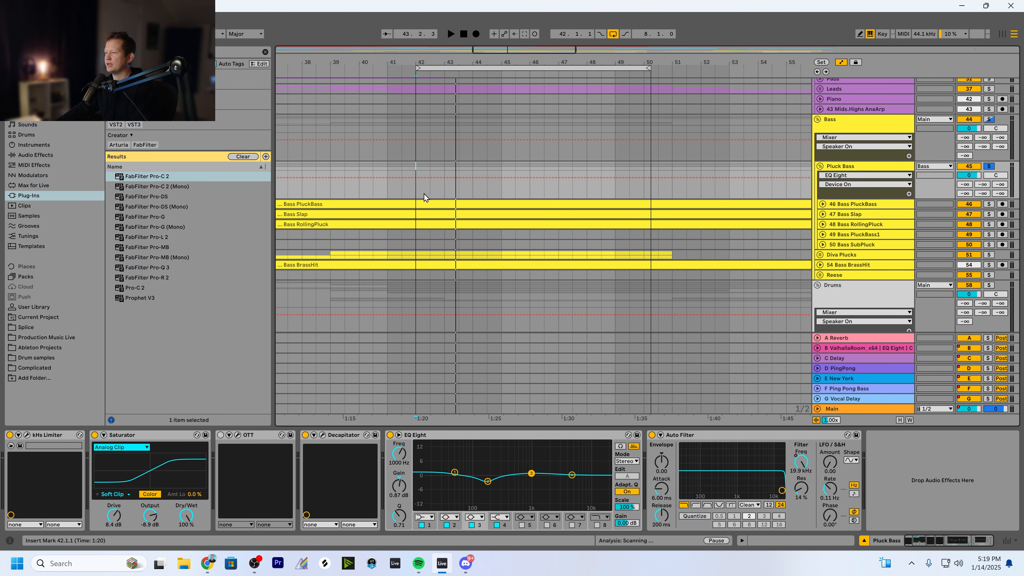
click(424, 194)
key(space)
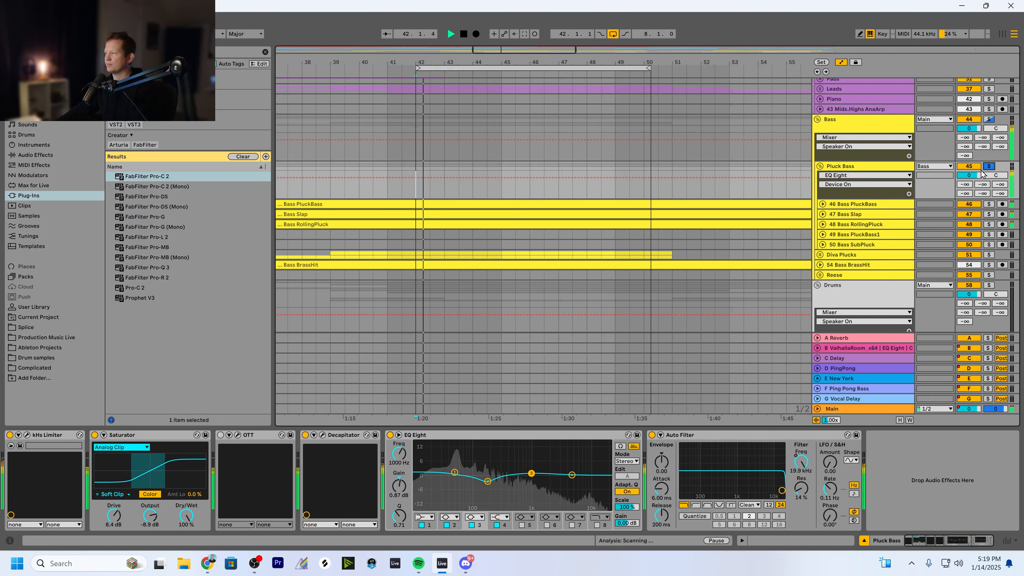
click(863, 168)
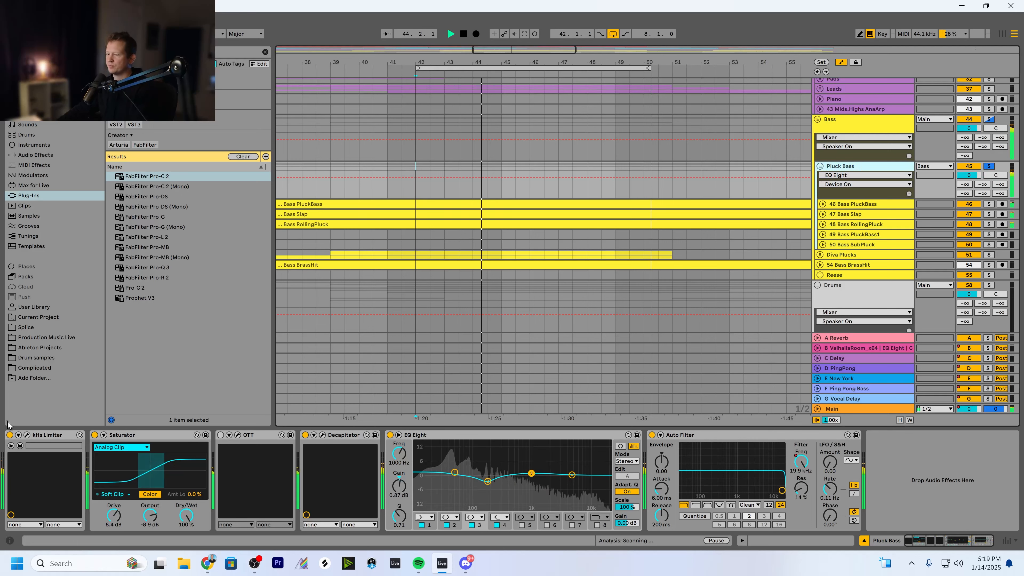
key(space)
Check the Pluck Bass kHs Limiter's window during playback and close it
click(27, 436)
key(space)
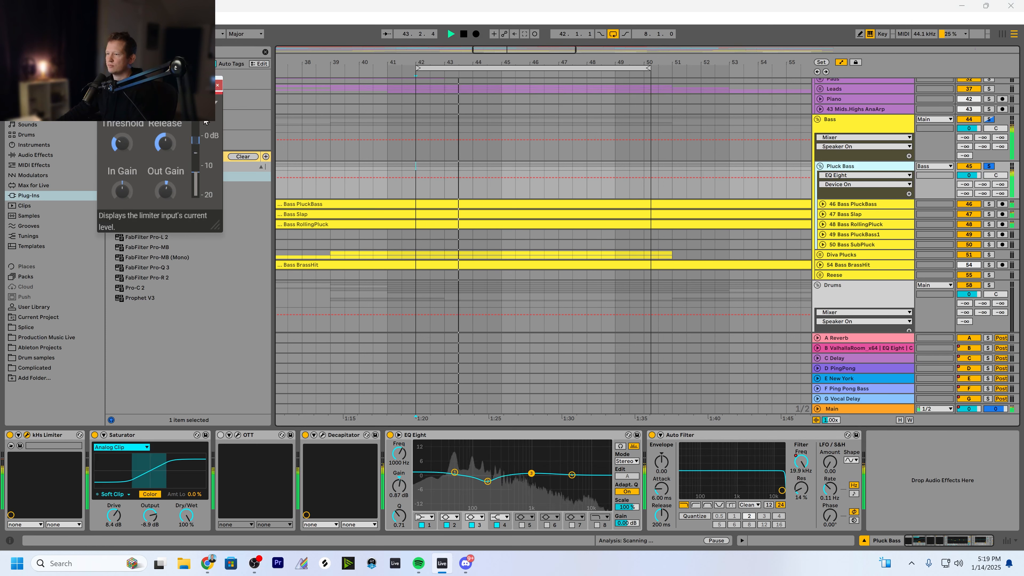
key(space)
click(217, 86)
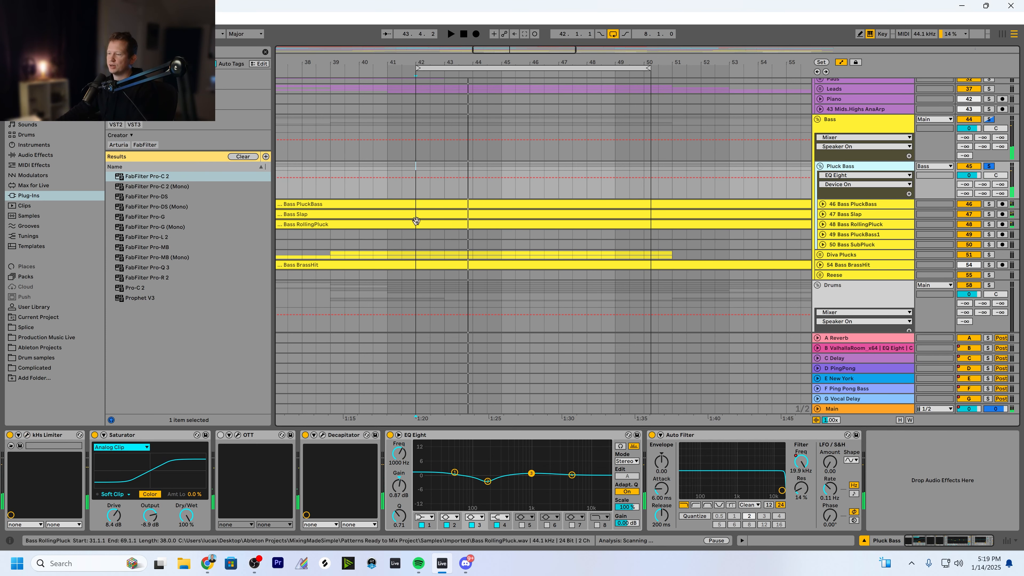
Bypass the kHs Limiter and Saturator on Pluck Bass, play the loop, and re-enable both devices during playback
click(9, 435)
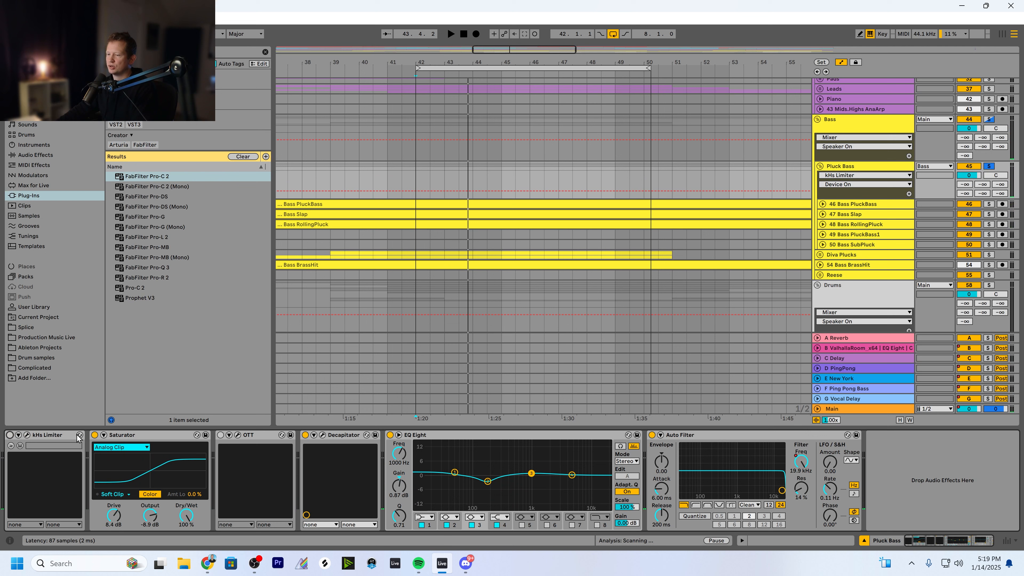
click(95, 436)
key(space)
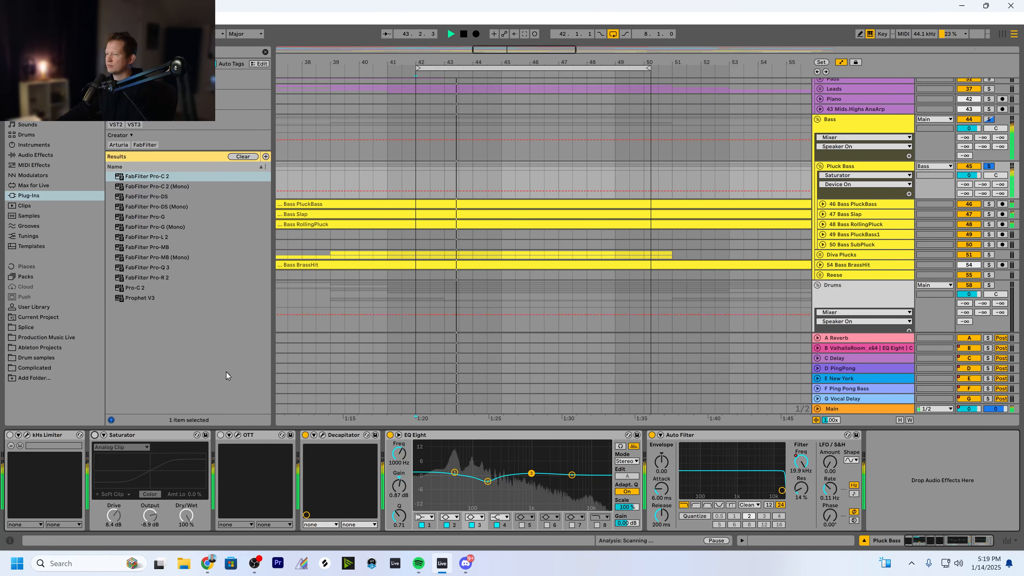
click(9, 435)
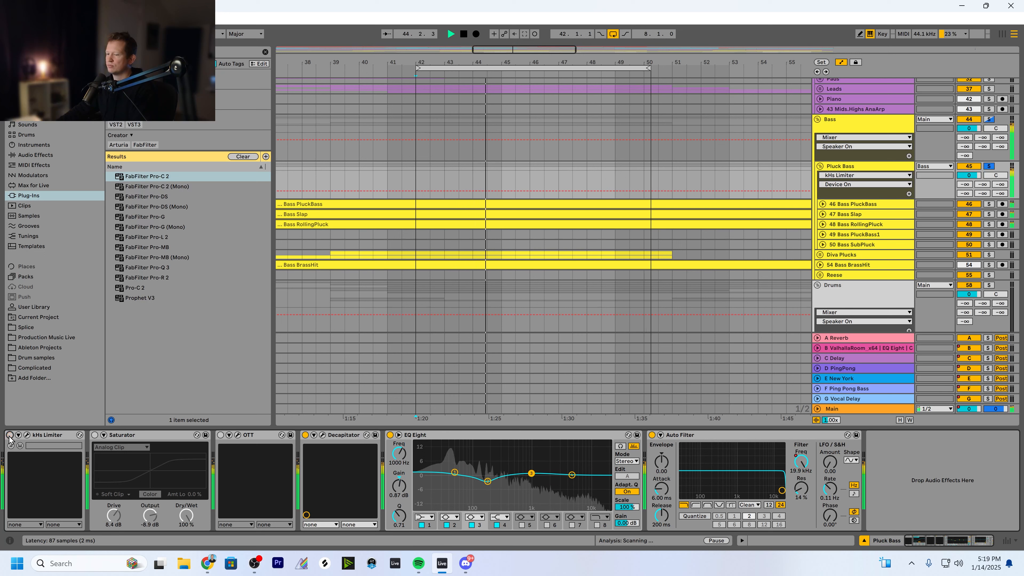
click(94, 435)
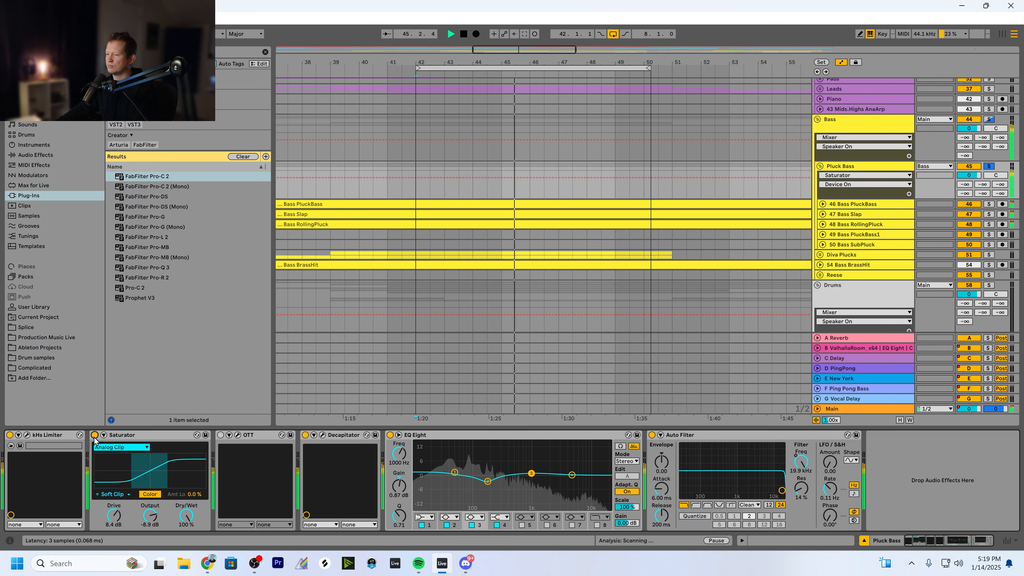
key(space)
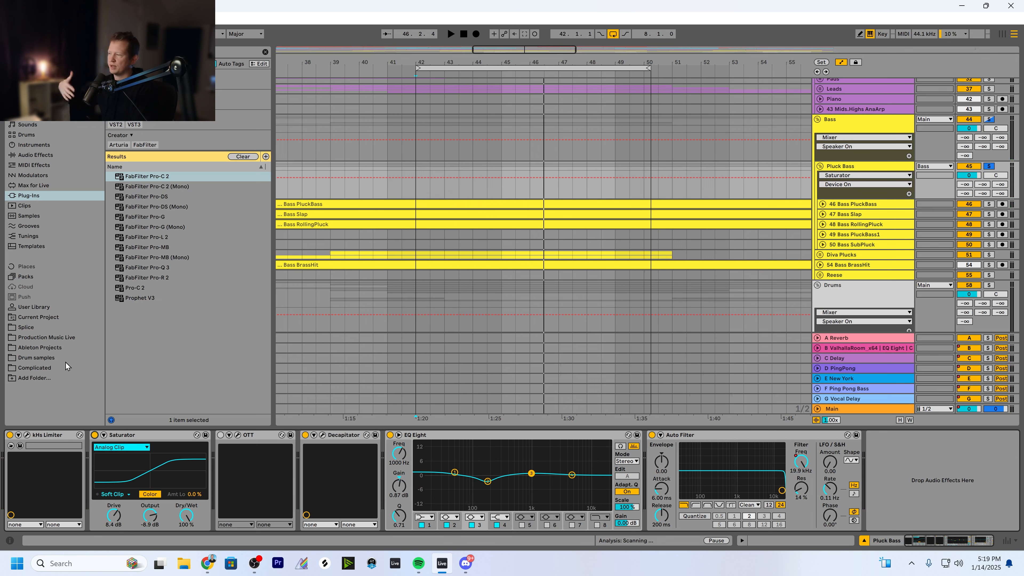
Replay the Pluck Bass and compare it again with the kHs Limiter and Saturator off, ending with both on
key(space)
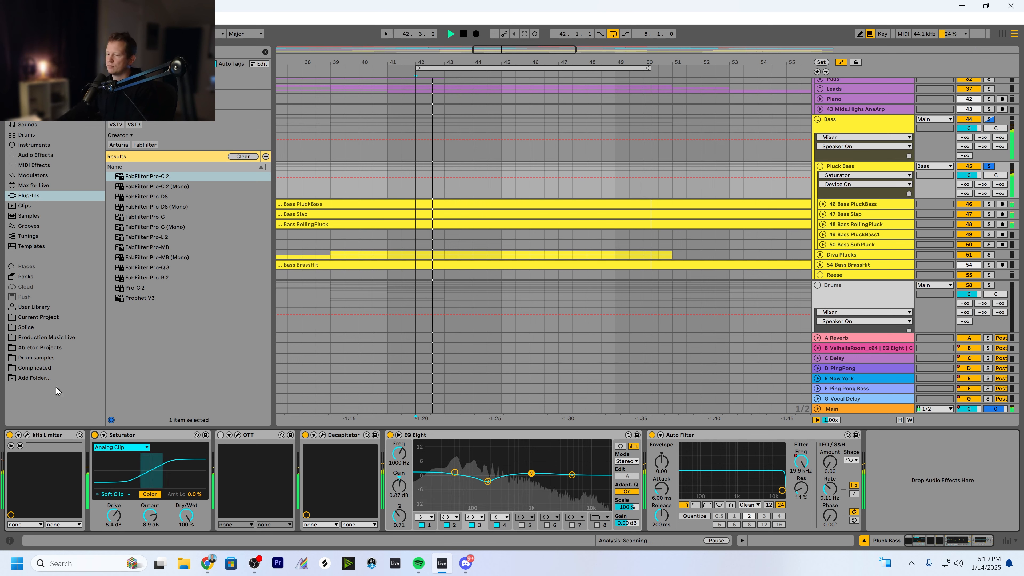
click(9, 435)
click(95, 435)
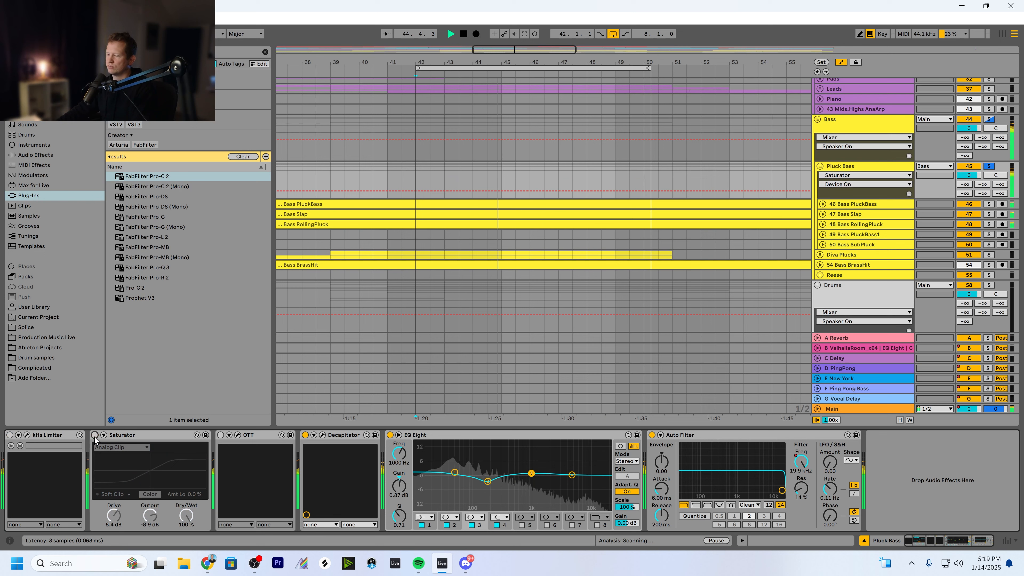
click(10, 435)
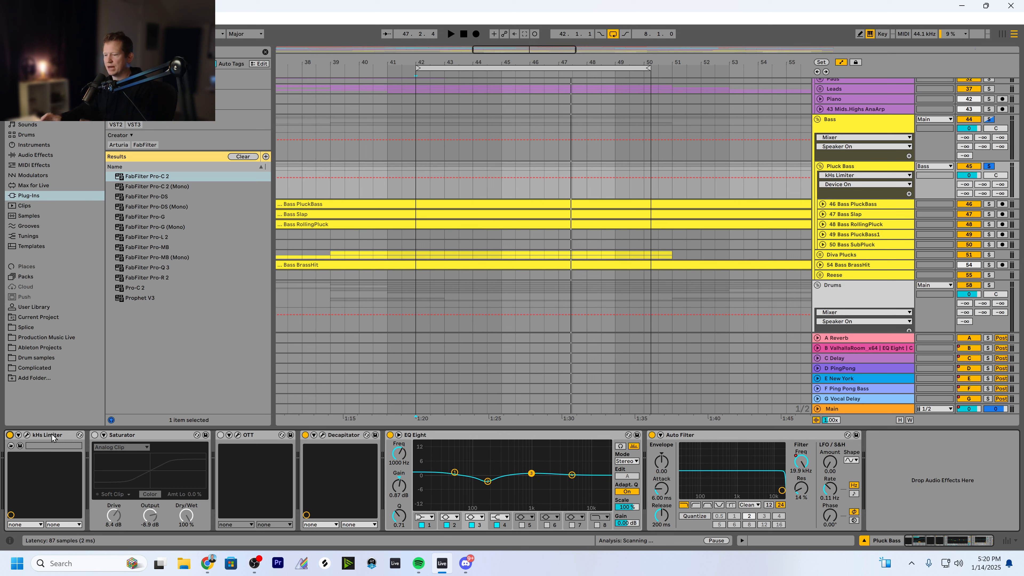
click(94, 435)
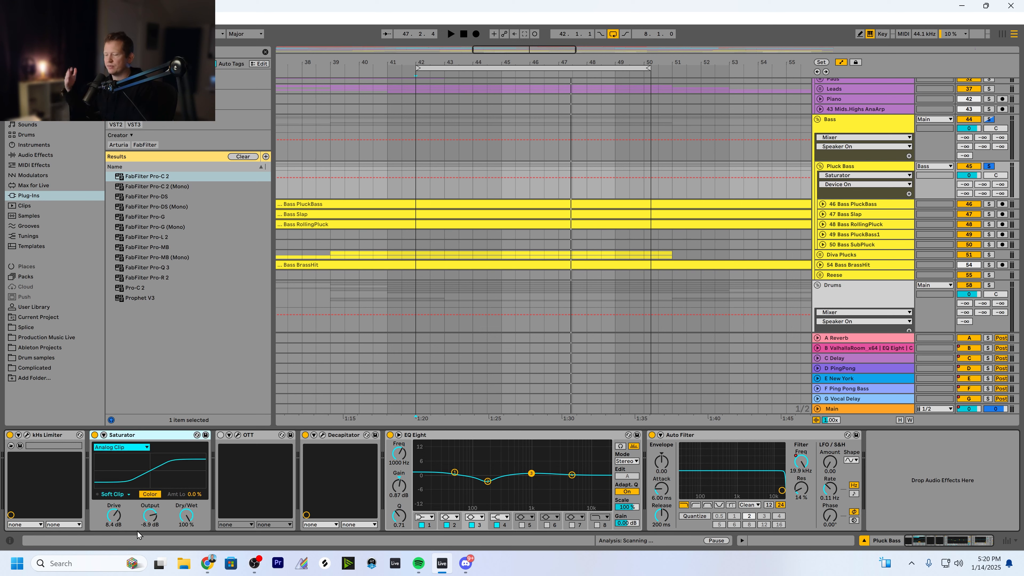
Turn on OTT on Pluck Bass, compare the sound with and without it while watching its window, and close the window
click(221, 435)
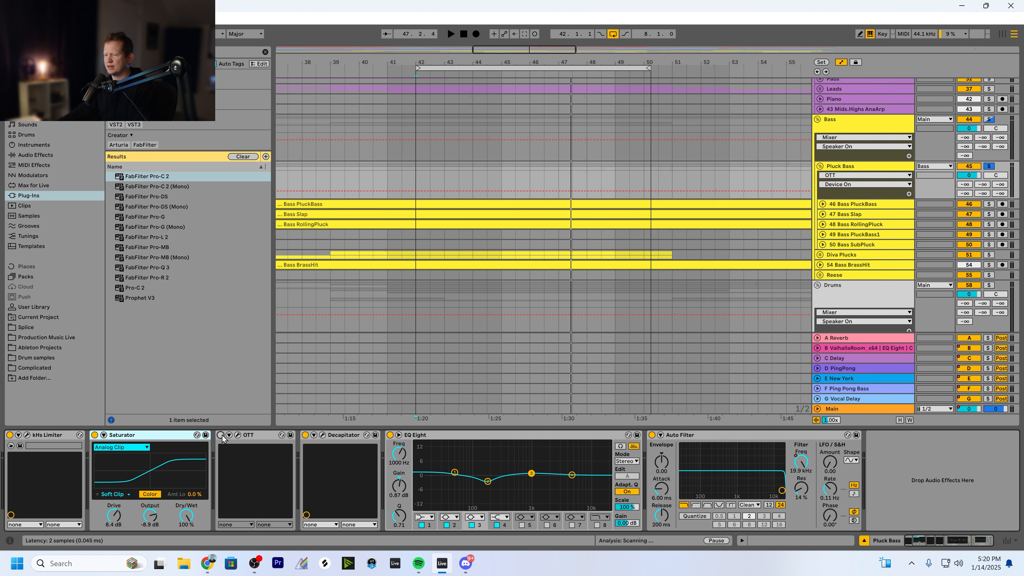
click(238, 435)
key(space)
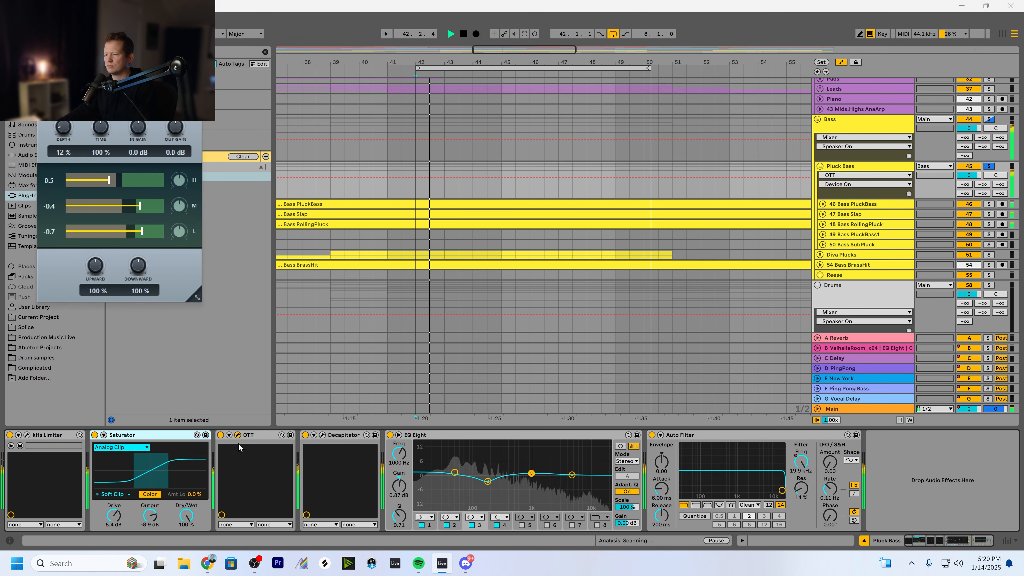
click(221, 435)
click(221, 435)
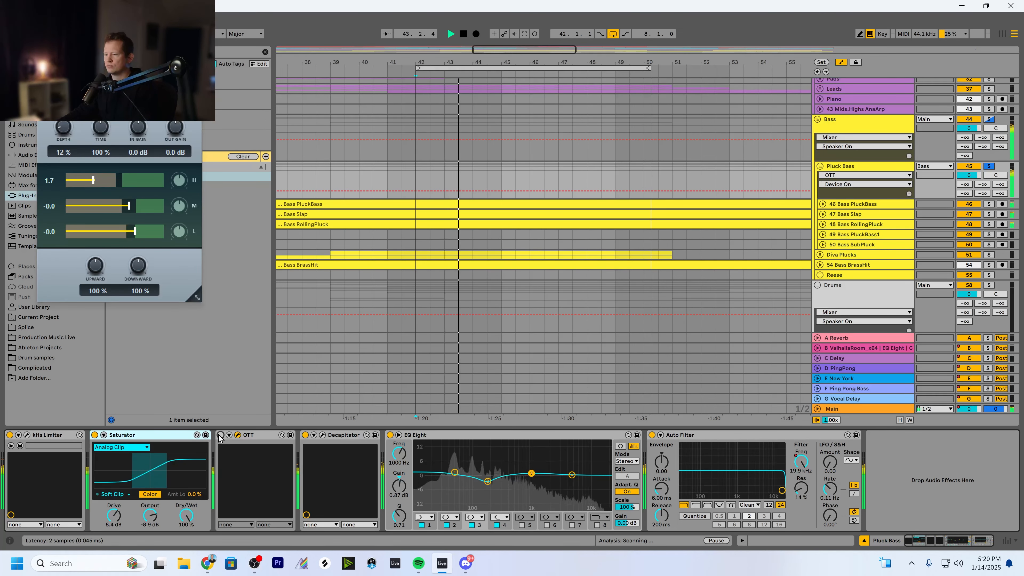
key(space)
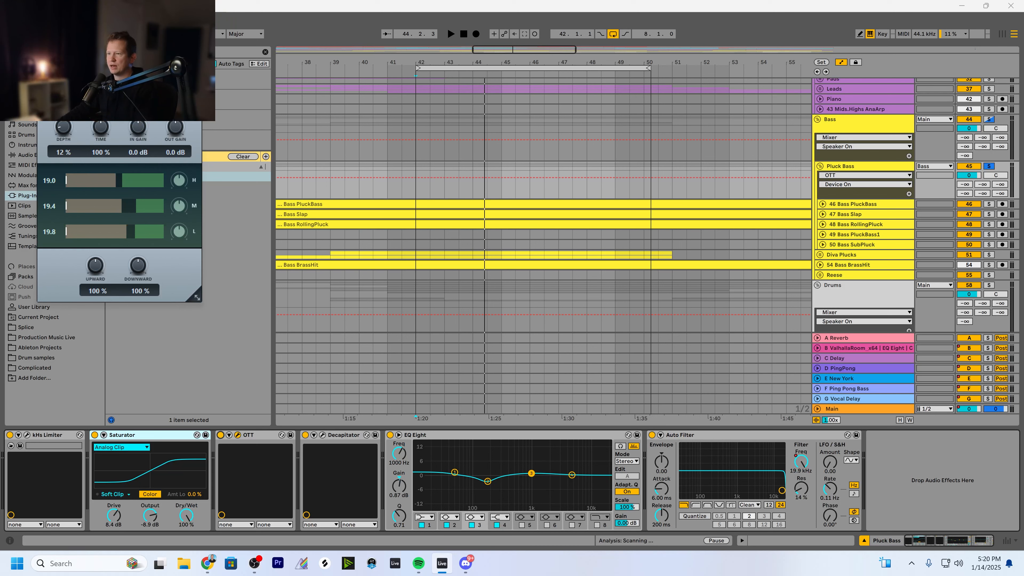
drag(121, 61, 141, 75)
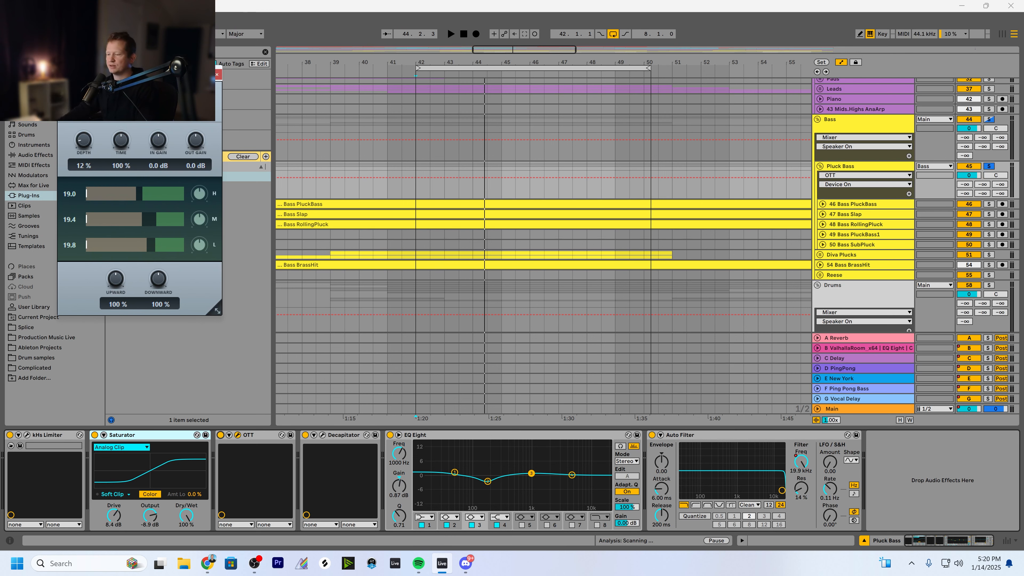
click(217, 77)
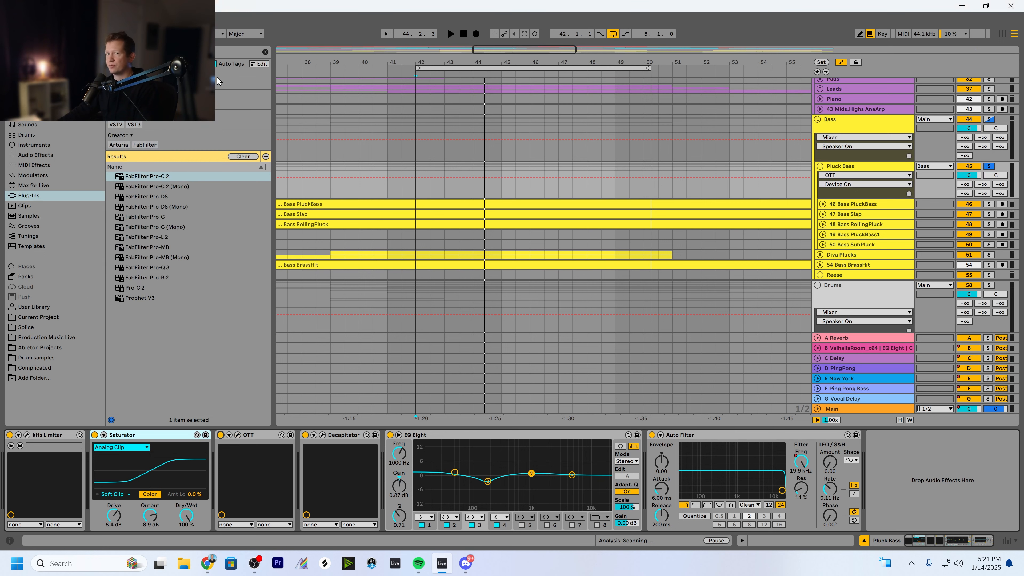
Open the Decapitator on Pluck Bass, compare playback with it off and on, leave it on, and close its window
key(space)
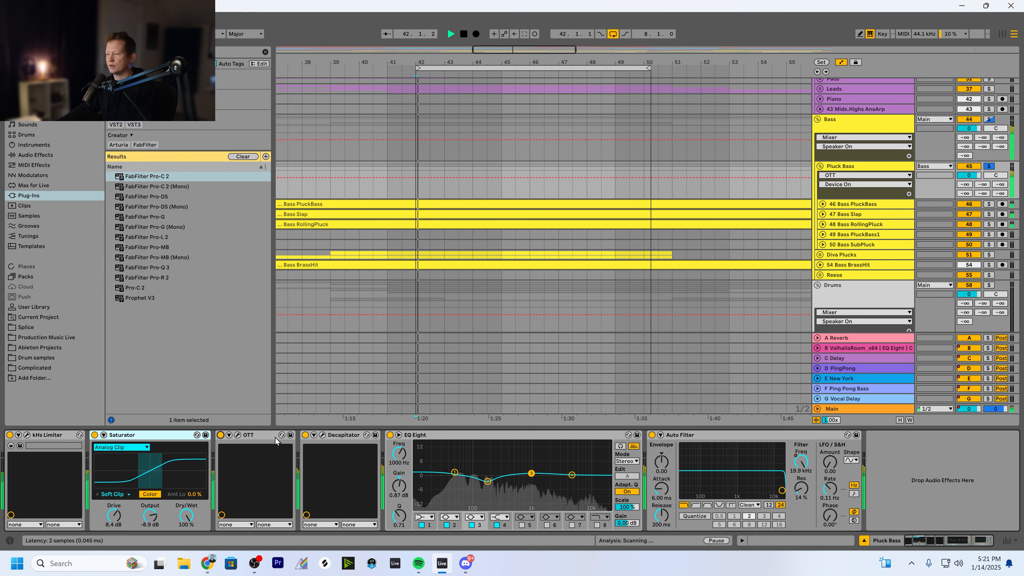
click(322, 436)
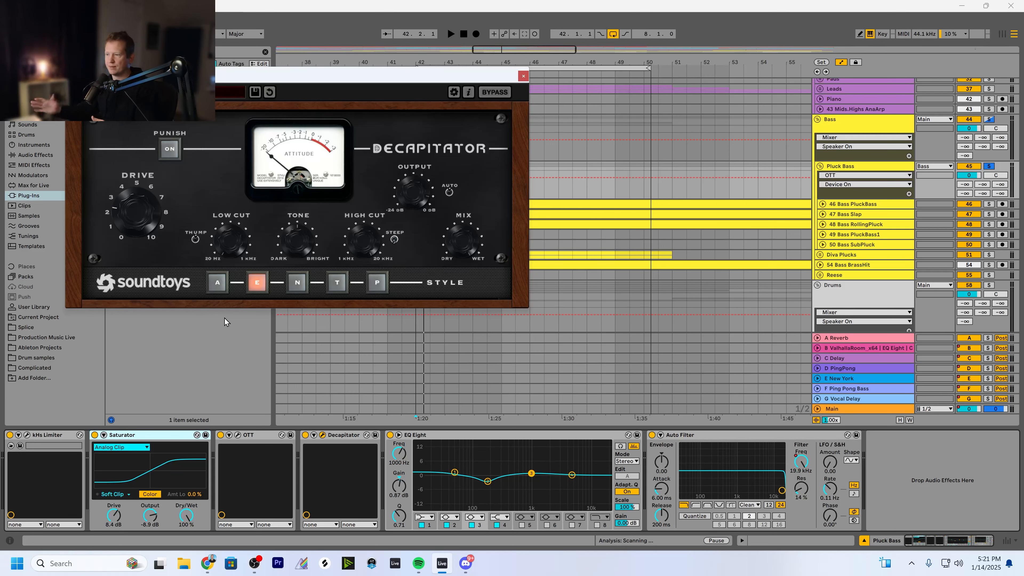
click(305, 435)
key(space)
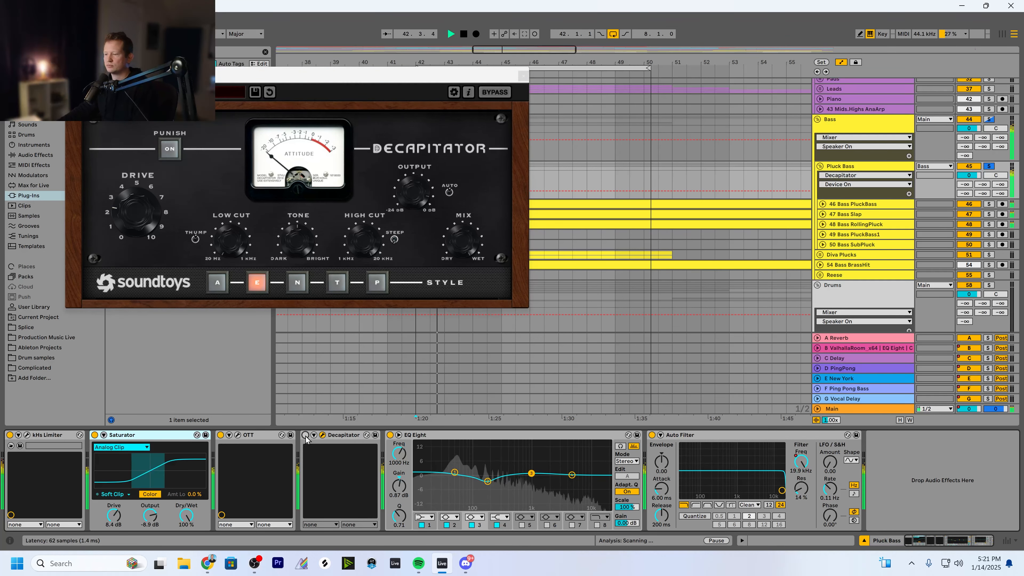
click(305, 435)
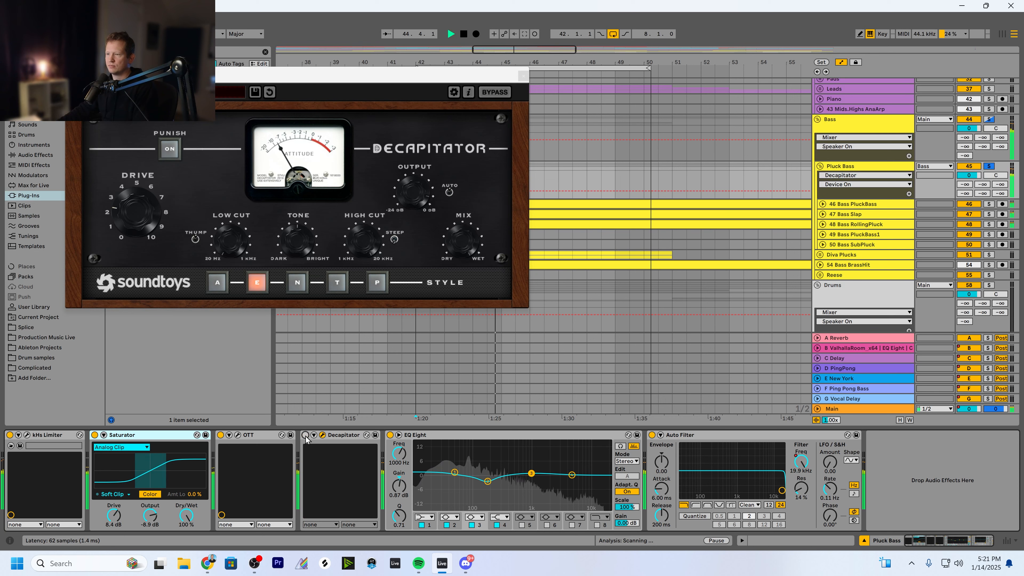
key(space)
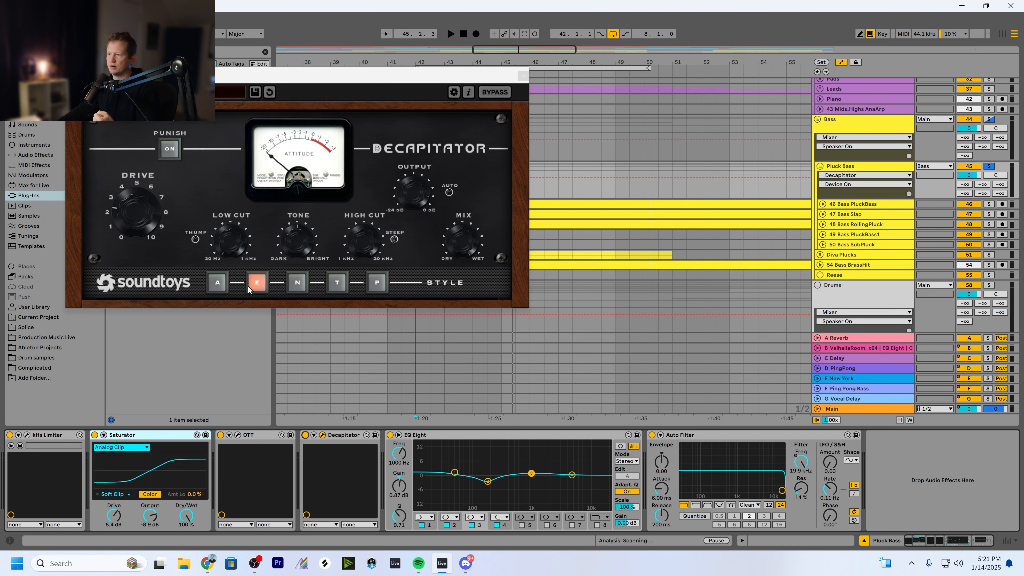
click(523, 75)
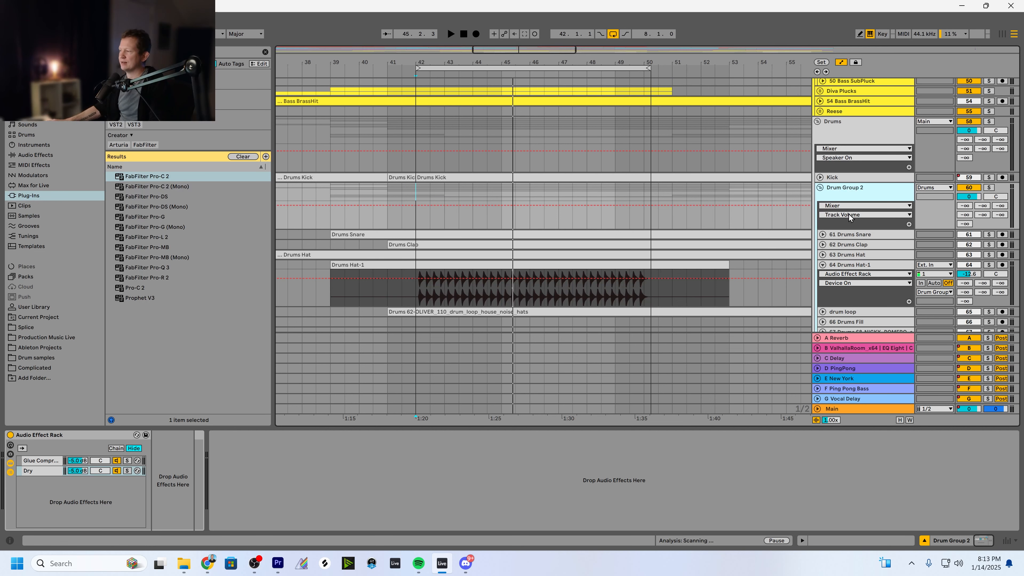
Select the Drums group and its Kick track to inspect their device chains
scroll(771, 196, right, 1)
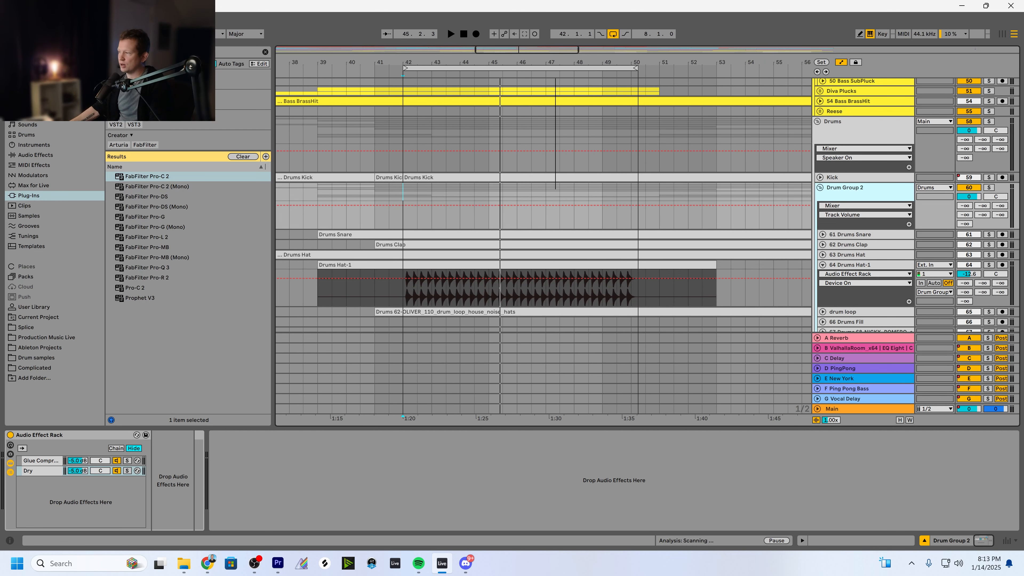
scroll(771, 197, down, 2)
click(849, 148)
click(849, 107)
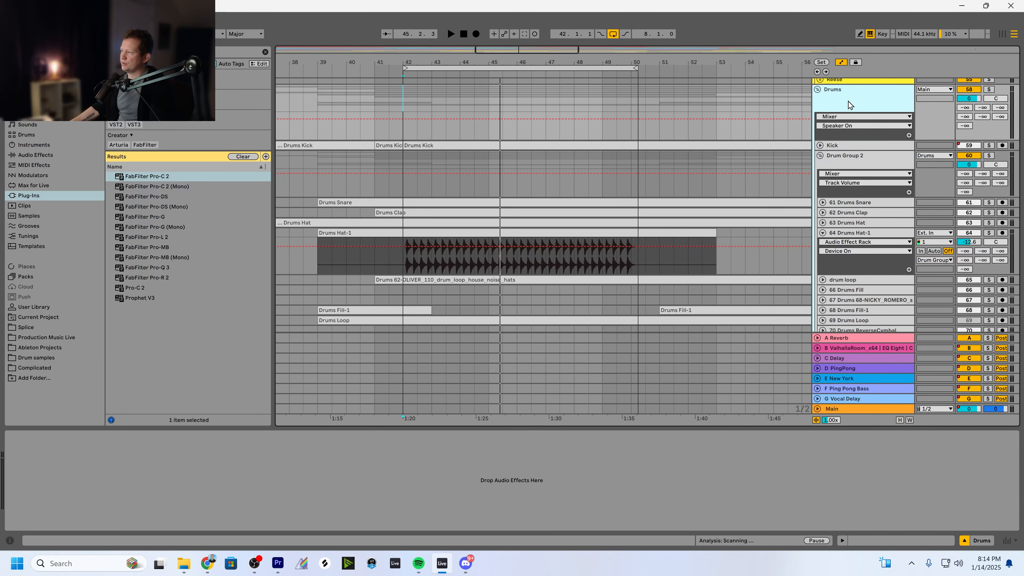
click(850, 150)
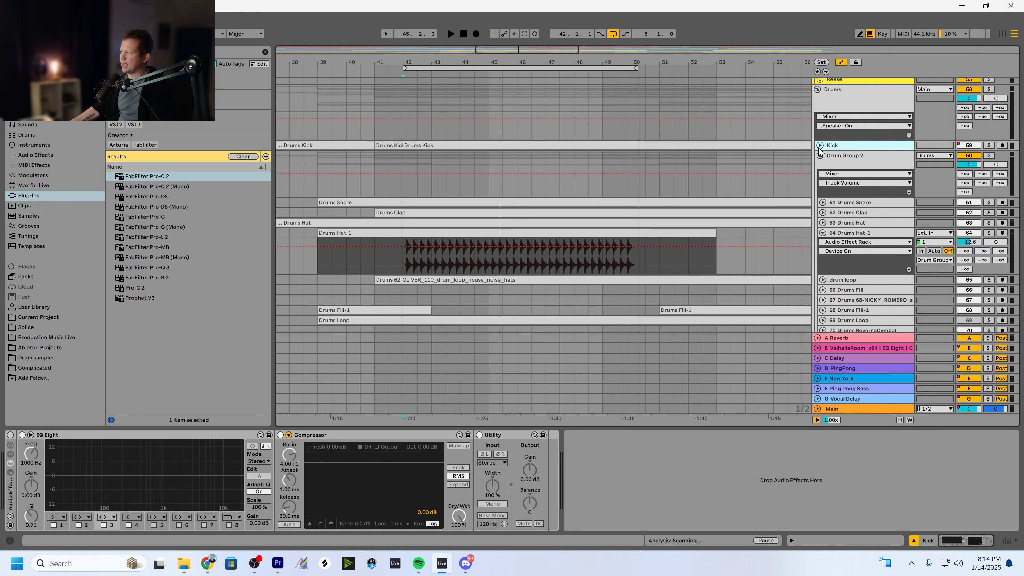
Expand the Kick track and route its audio output directly to Main instead of the Drums group
click(821, 146)
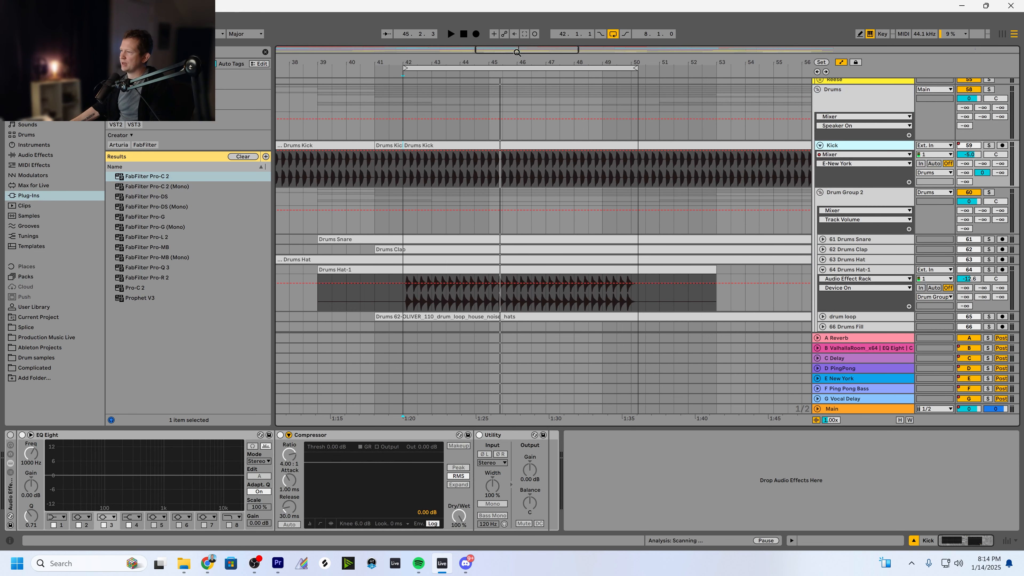
drag(517, 50, 528, 45)
click(932, 173)
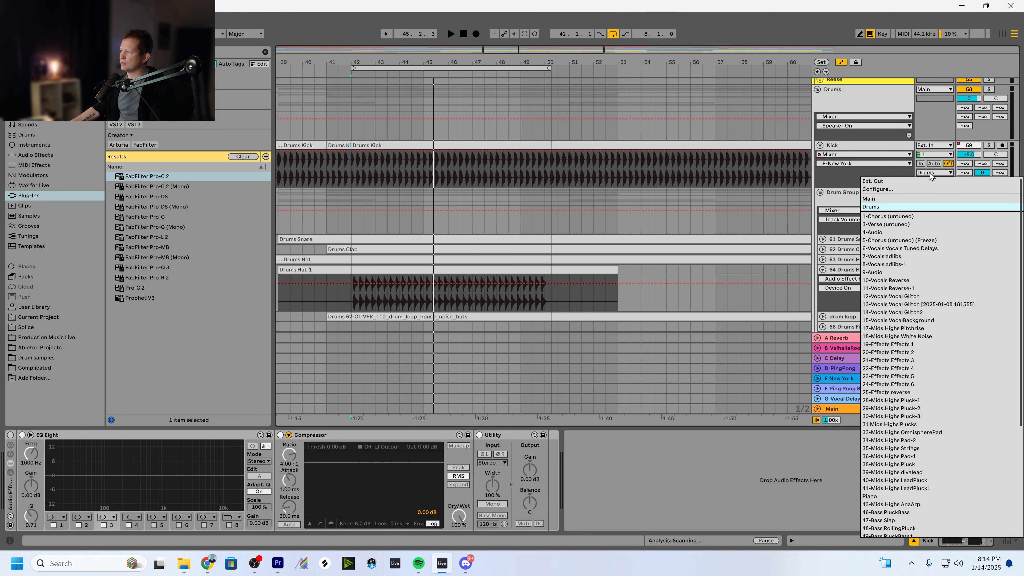
click(879, 199)
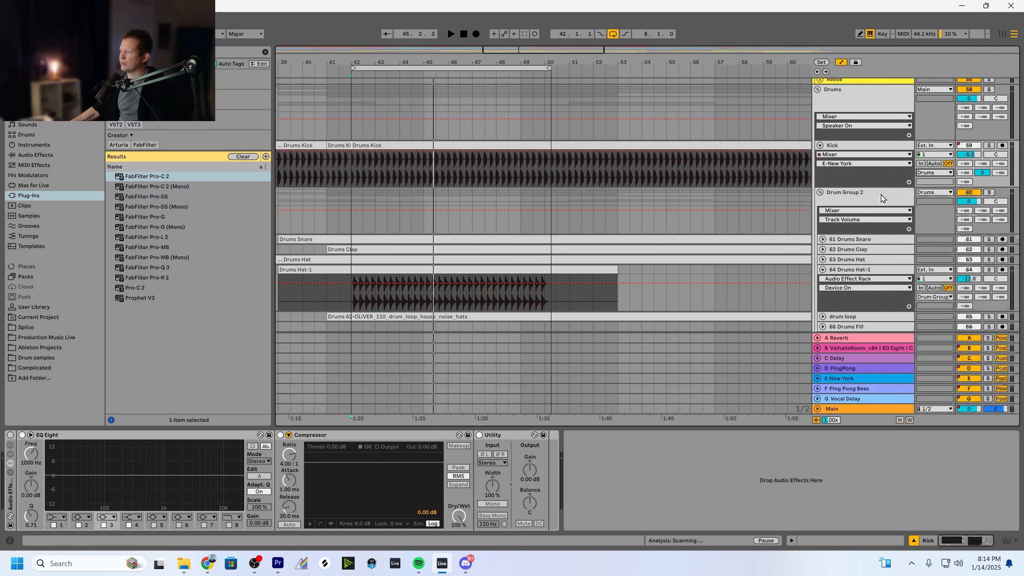
click(865, 186)
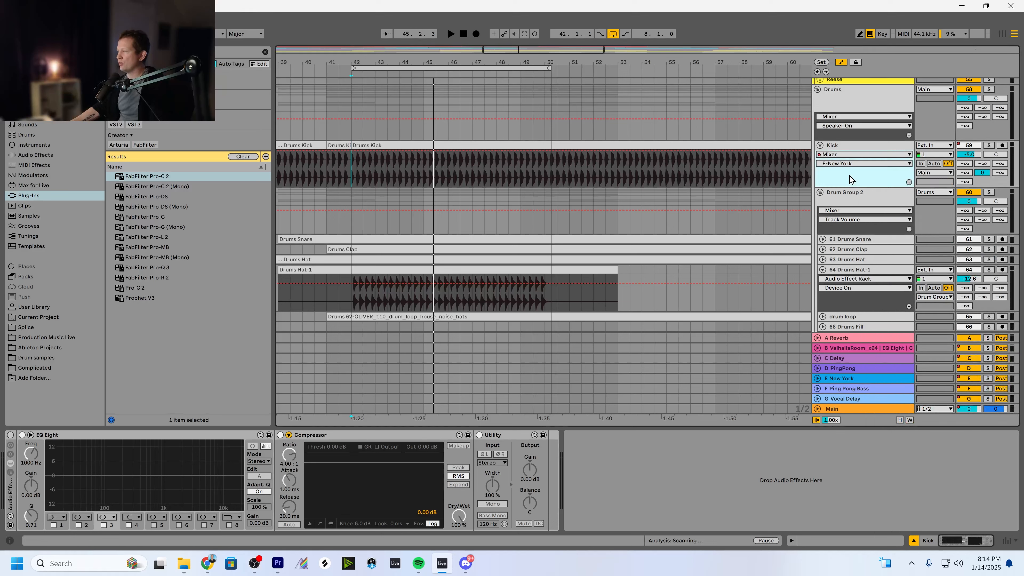
Compare the device chains of the Drums group and the rerouted Kick track
click(845, 101)
click(850, 150)
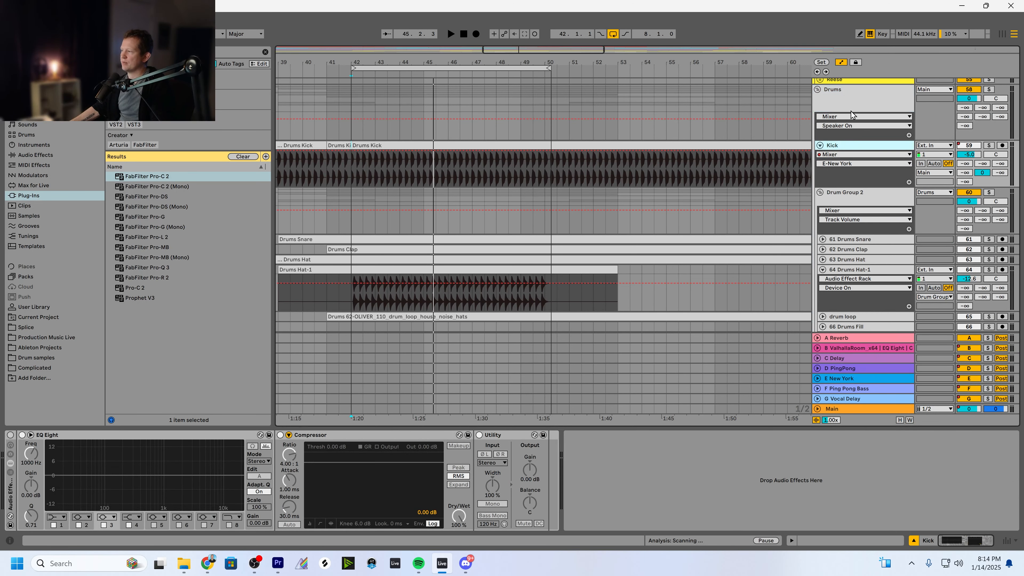
click(847, 97)
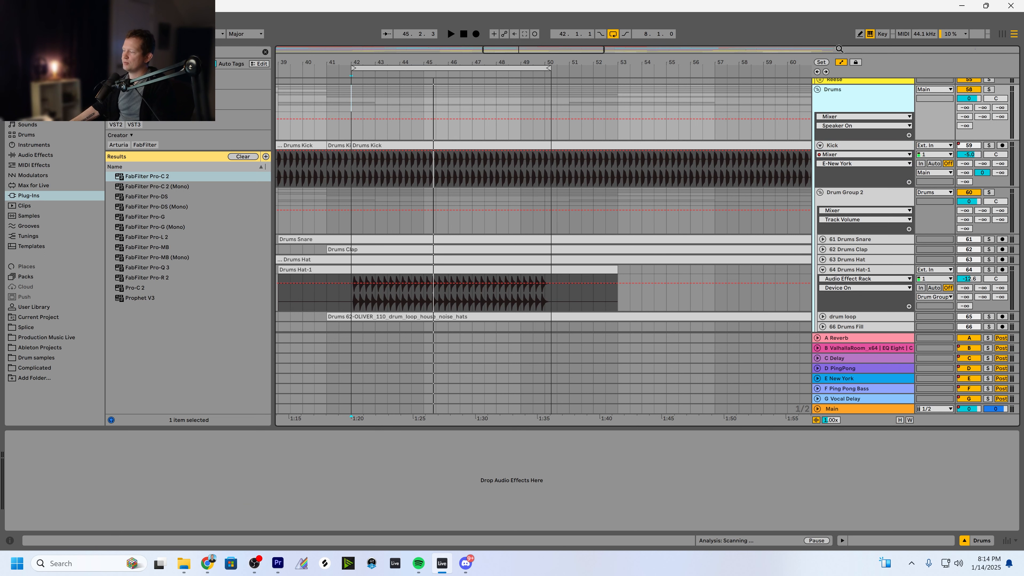
drag(541, 48, 537, 50)
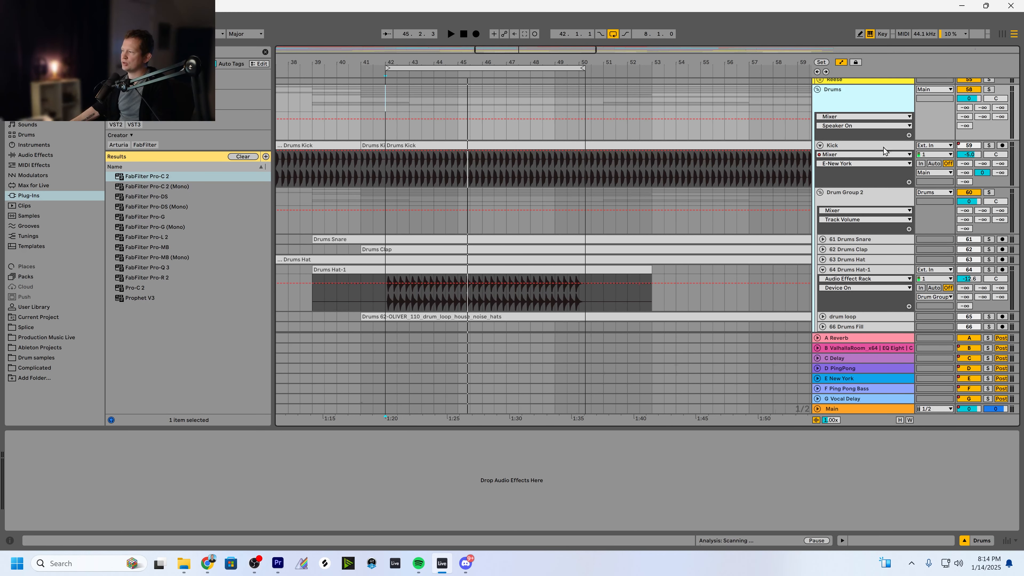
click(849, 184)
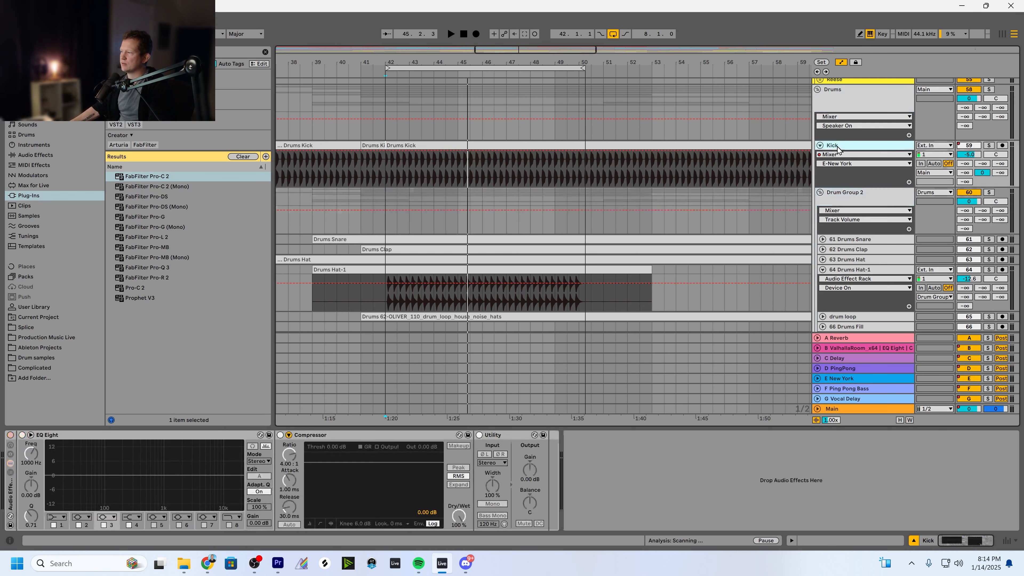
Inspect Drum Group 2's effect rack, collapse the Drums Hat-1 track, and return to the expanded Kick track
click(820, 145)
click(845, 161)
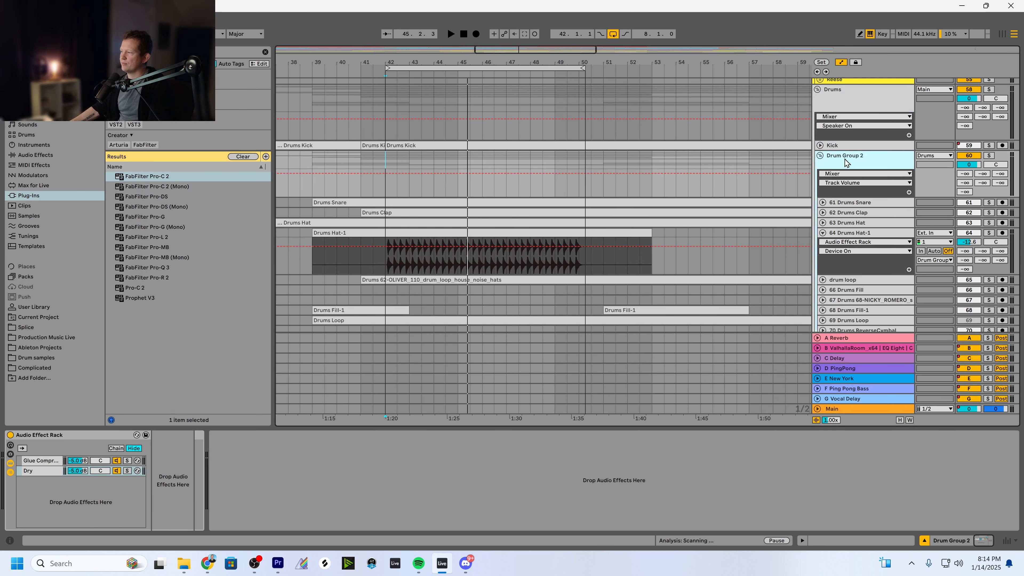
click(822, 233)
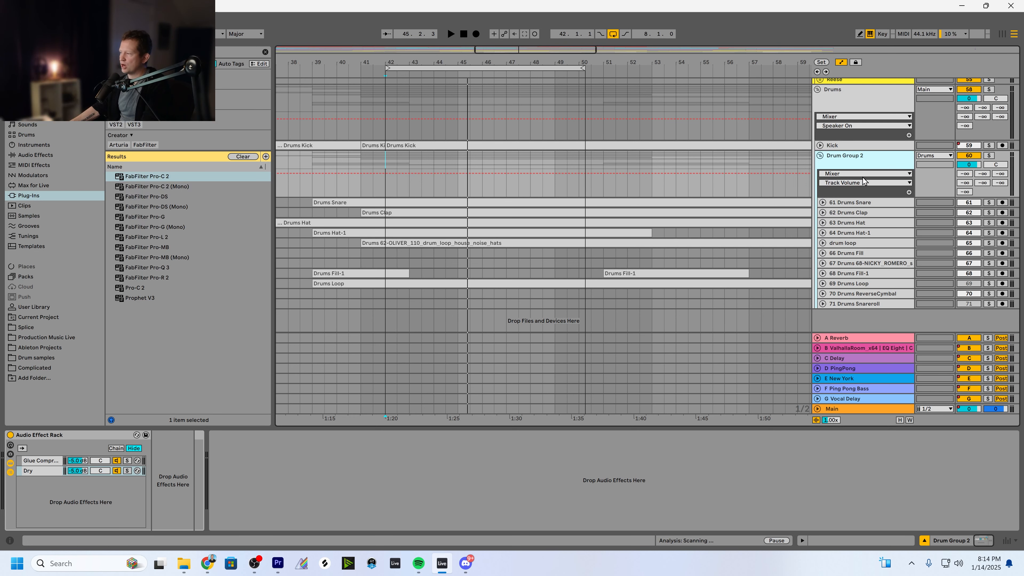
click(845, 147)
click(821, 145)
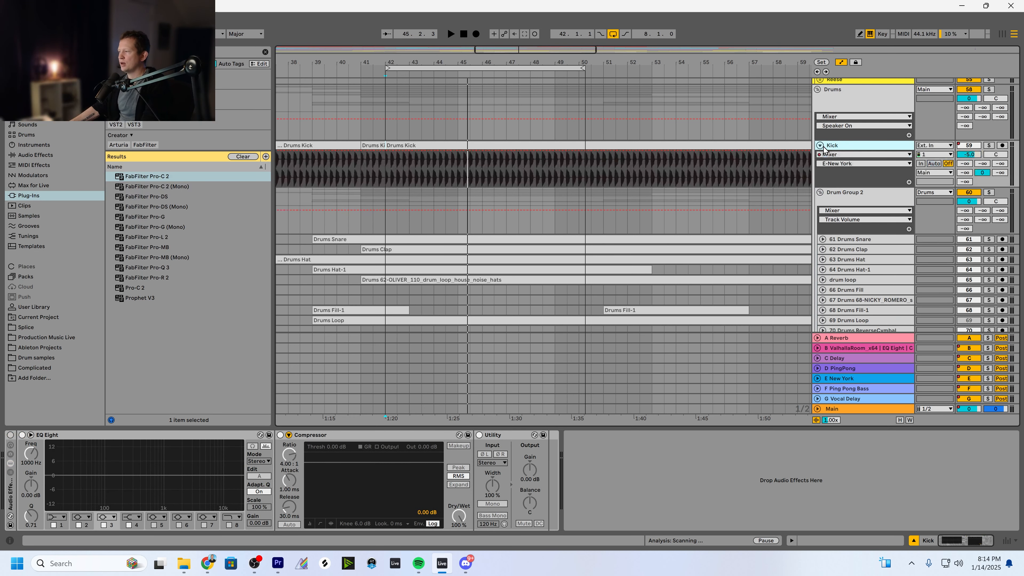
Set the start position to 42.1.1 and delete the Kick track's entire Audio Effect Rack
click(385, 176)
drag(516, 48, 508, 47)
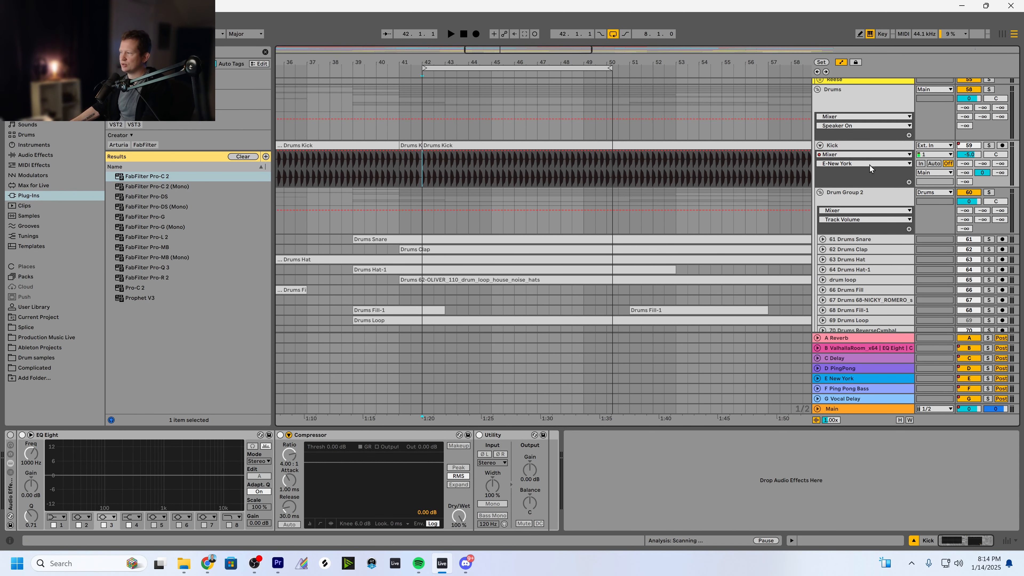
click(15, 511)
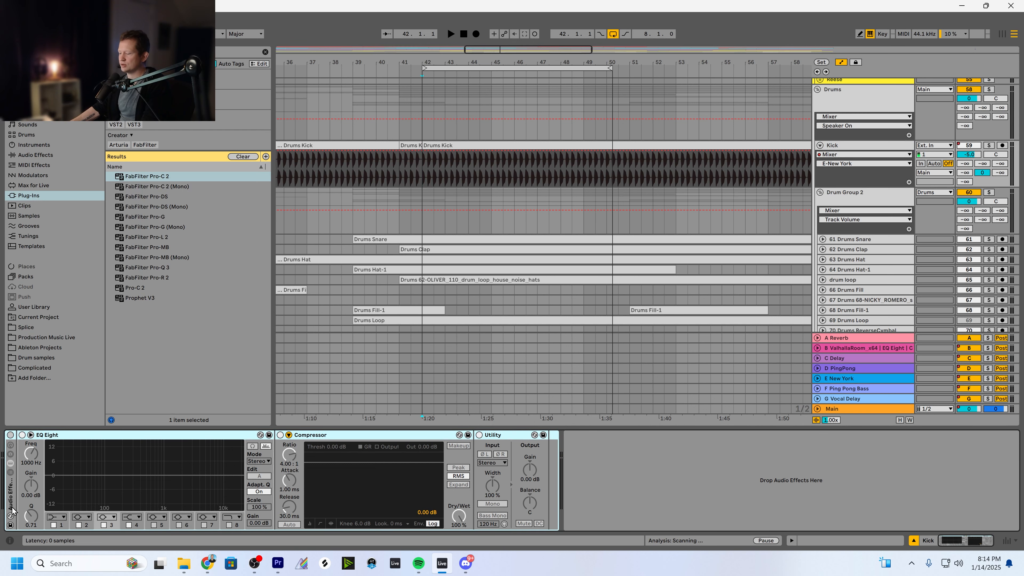
key(Delete)
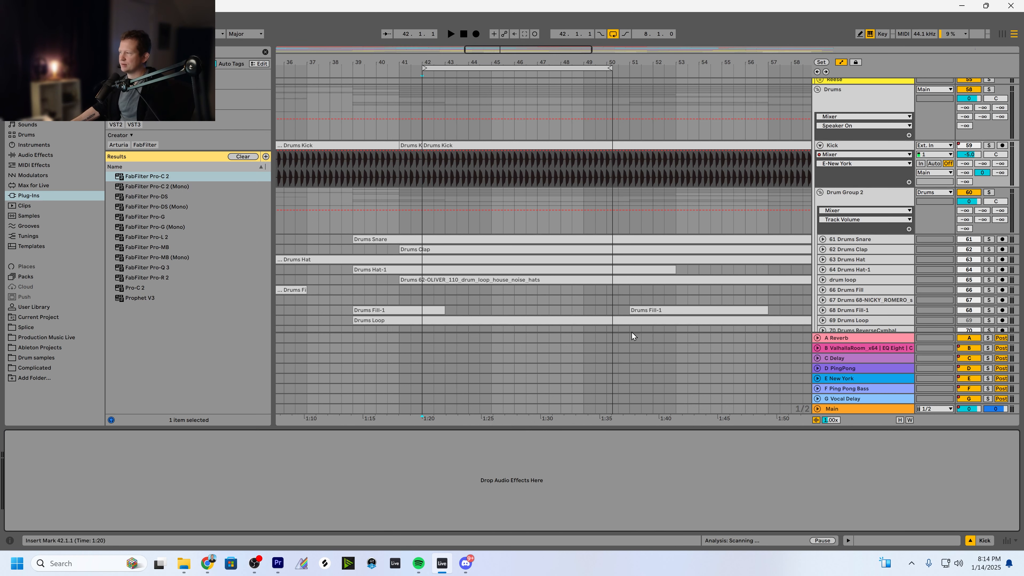
click(844, 152)
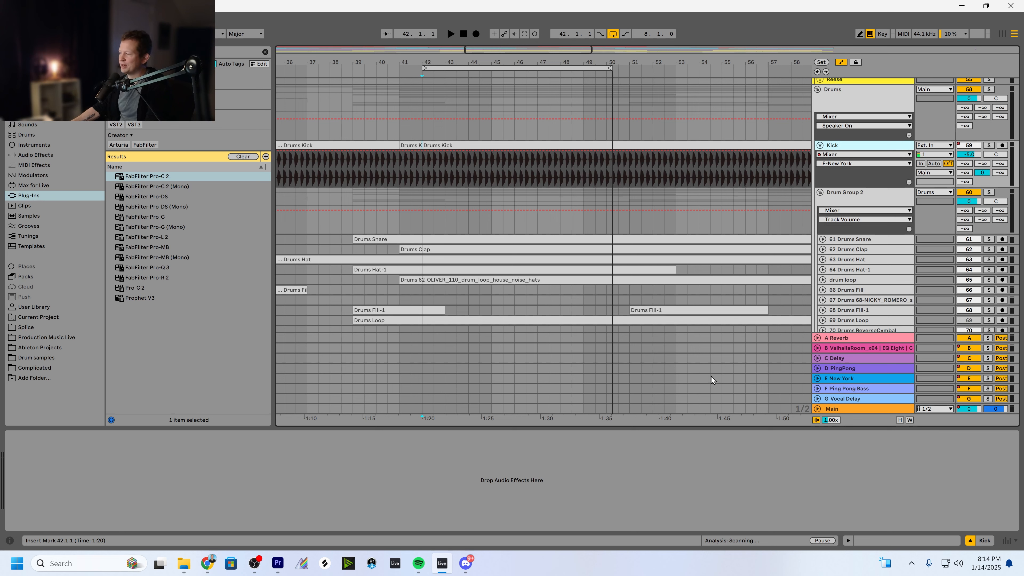
In the E New York return's EQ Eight, lower the high shelf and set the low shelf to about 141 Hz and 5.83 dB
click(845, 380)
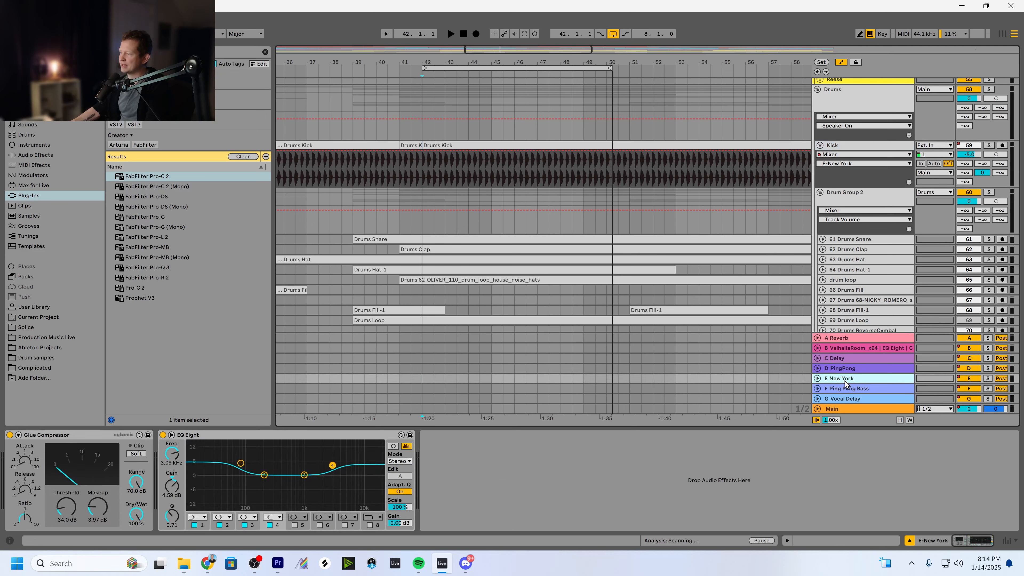
click(818, 378)
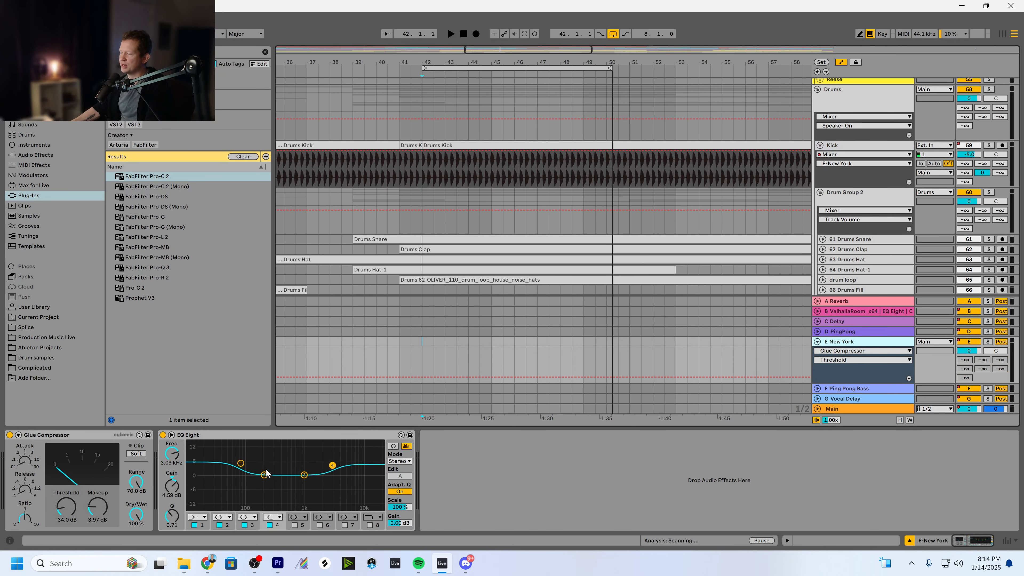
drag(333, 466, 326, 472)
drag(245, 467, 259, 466)
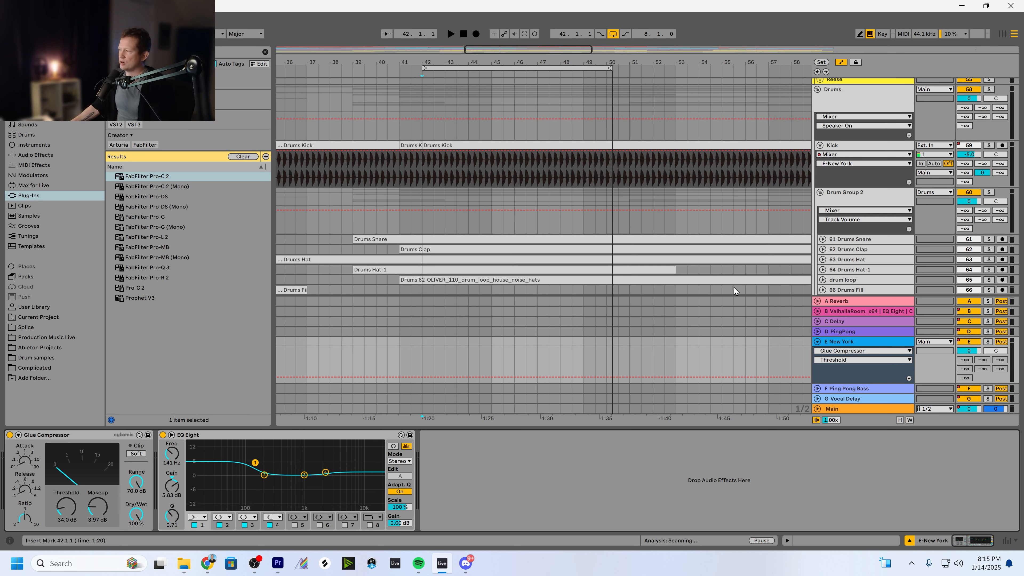
Solo the Kick and play it from 42.1.1 with its New York send active
click(989, 146)
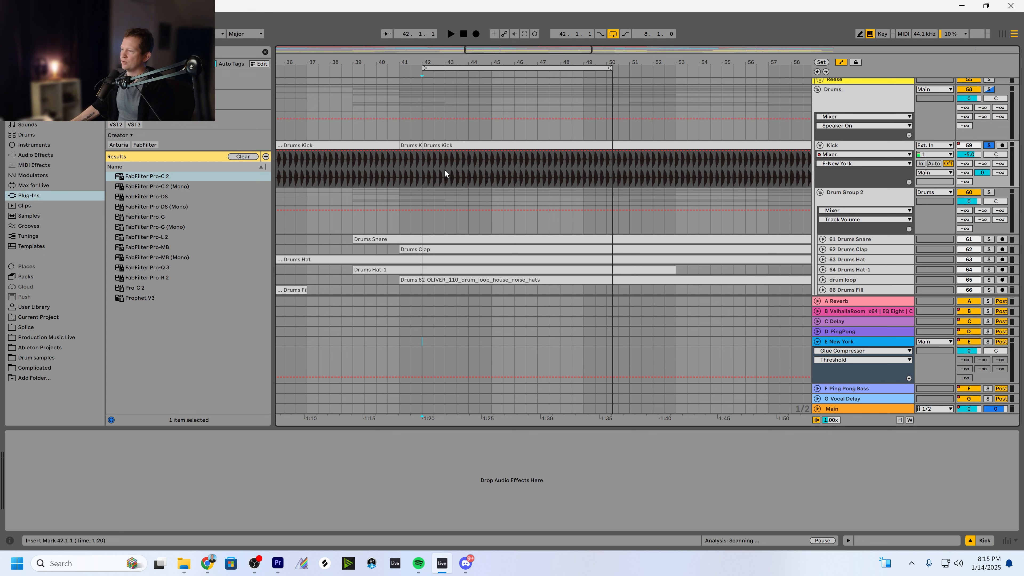
click(423, 174)
key(space)
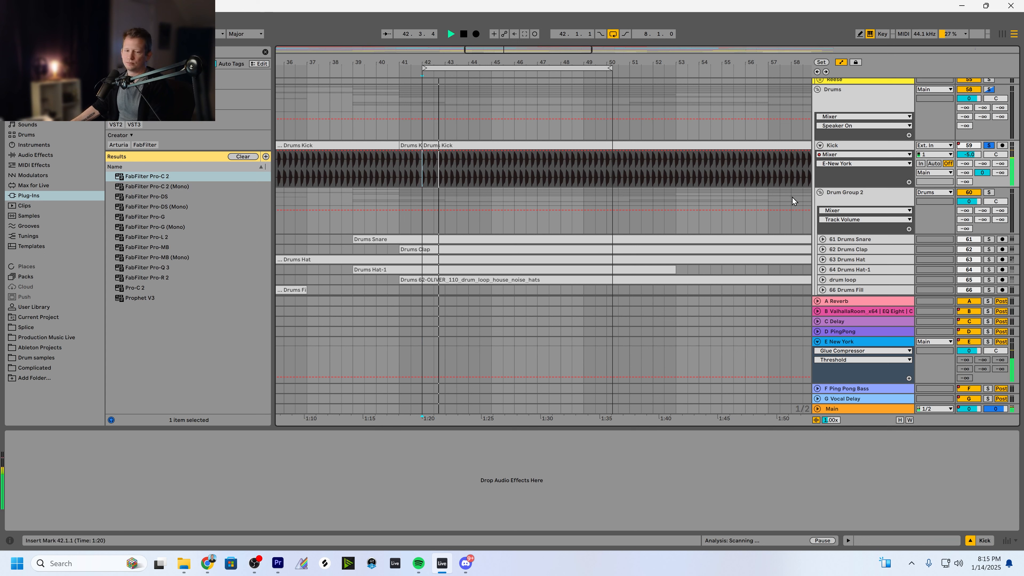
key(space)
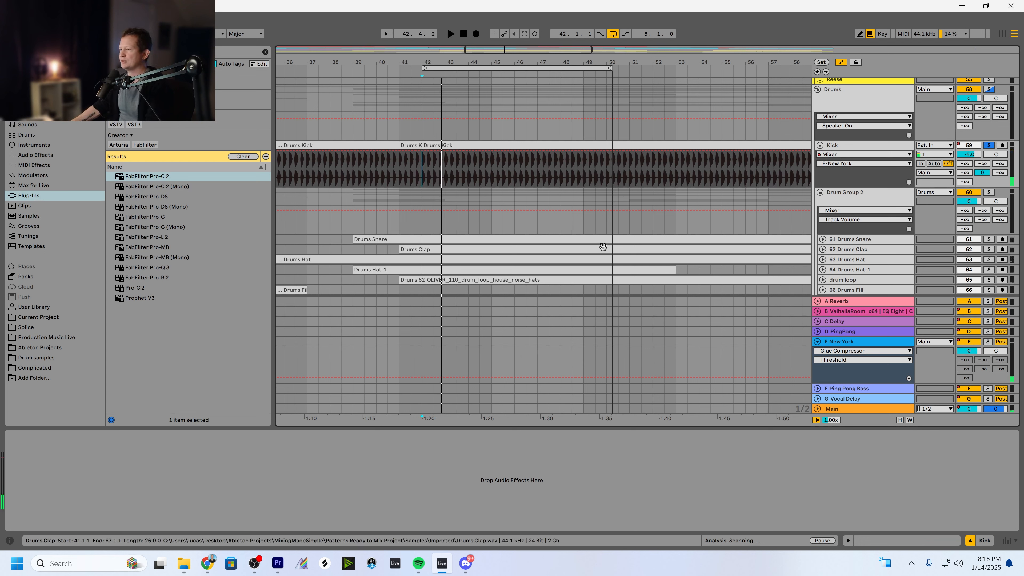
key(space)
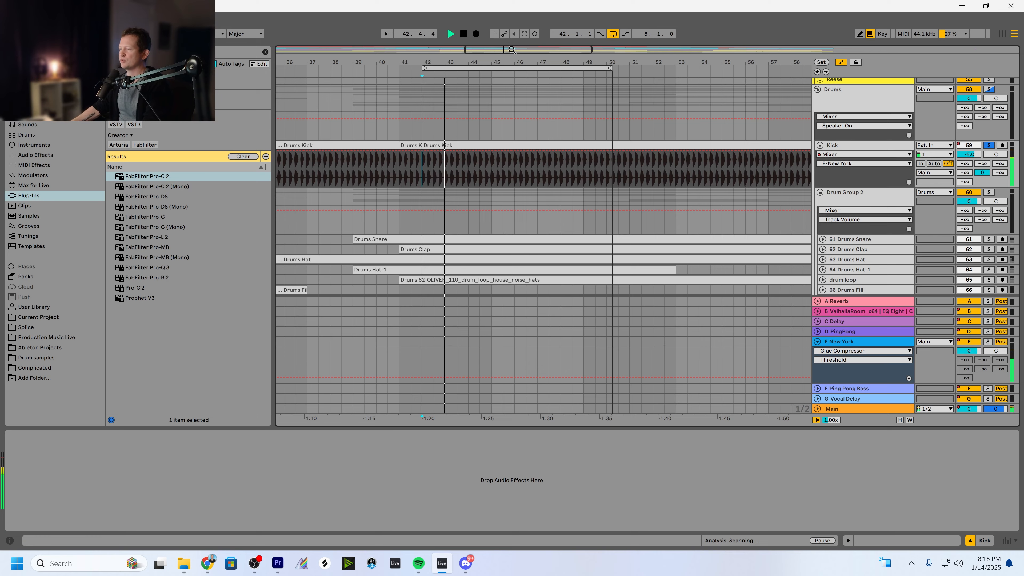
Replay the soloed Kick from 41.1.1, stop playback, and return the start position to 42.1.1
drag(510, 51, 510, 77)
key(space)
click(350, 183)
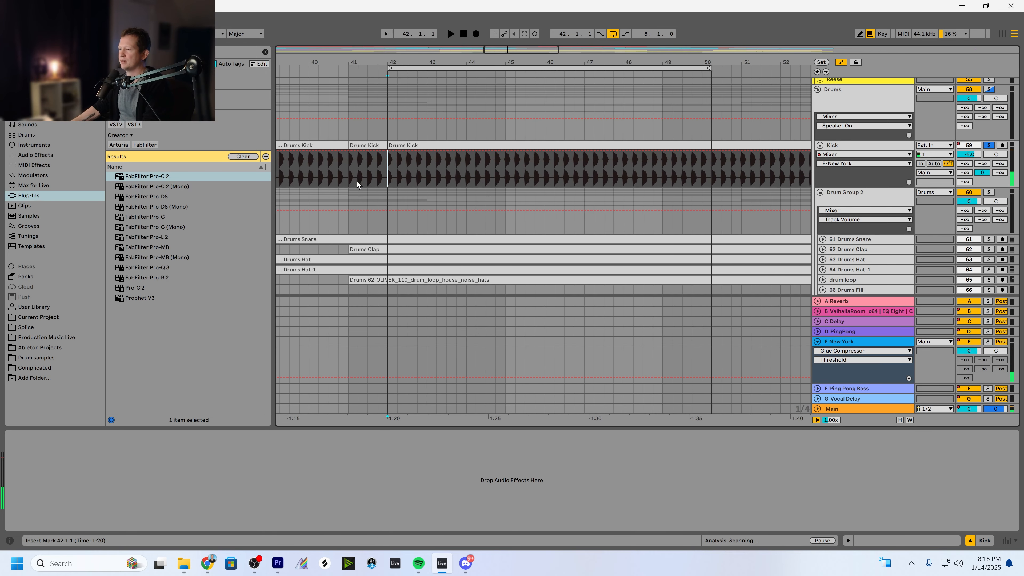
key(space)
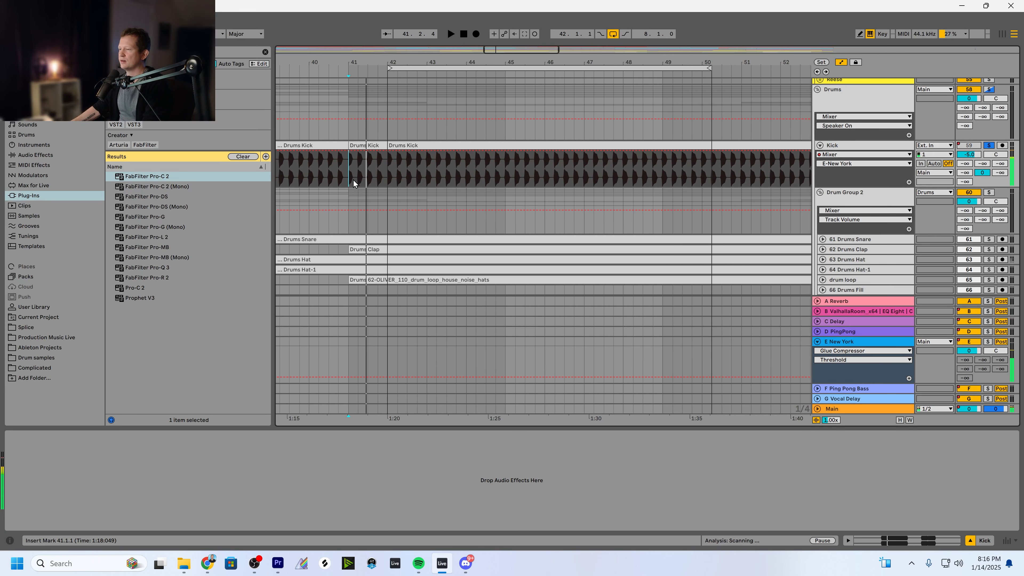
click(387, 180)
key(space)
Set the Kick's New York send to -inf dB and play the dry kick
click(901, 174)
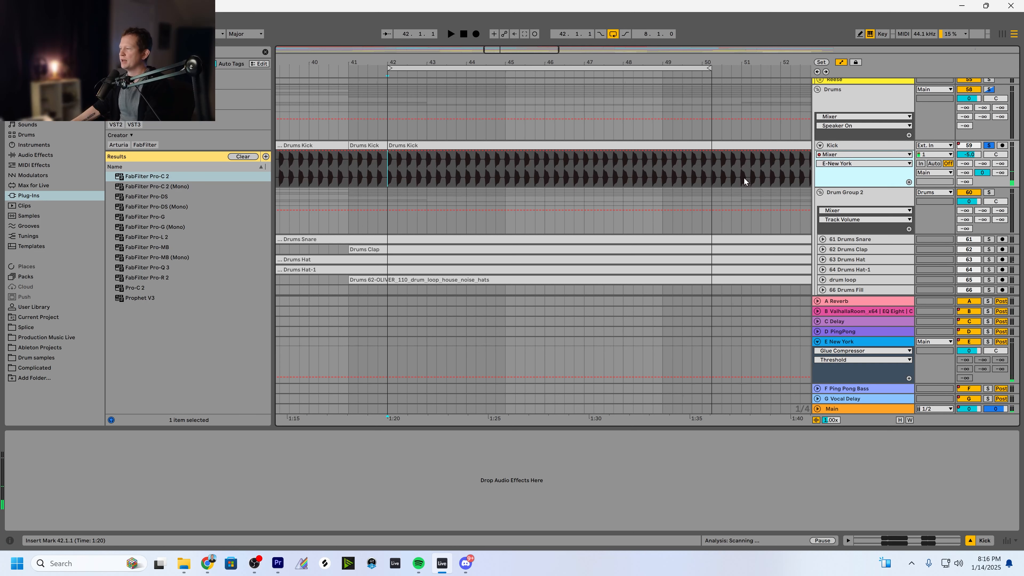
key(minus)
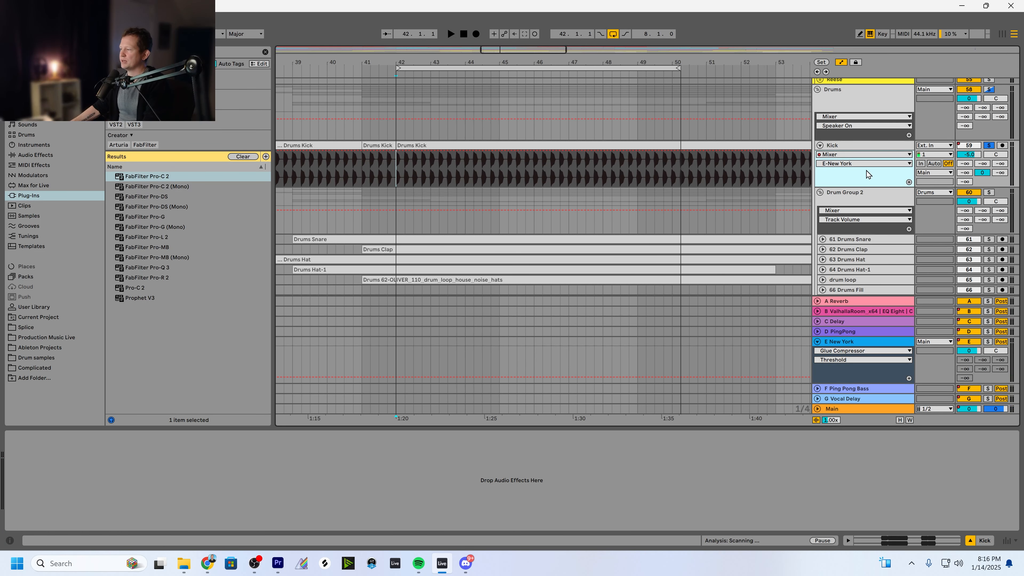
double_click(971, 172)
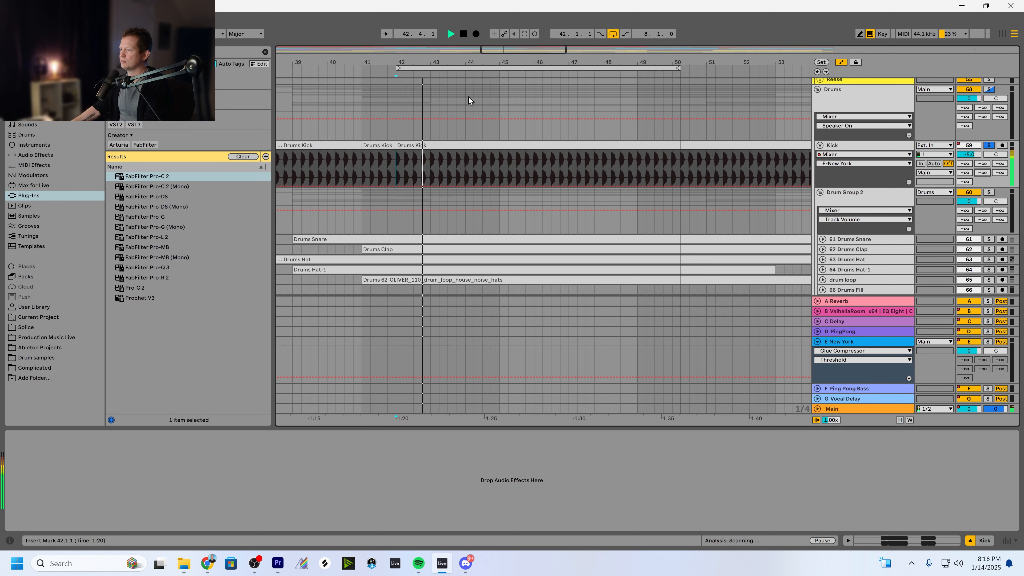
drag(494, 52, 493, 61)
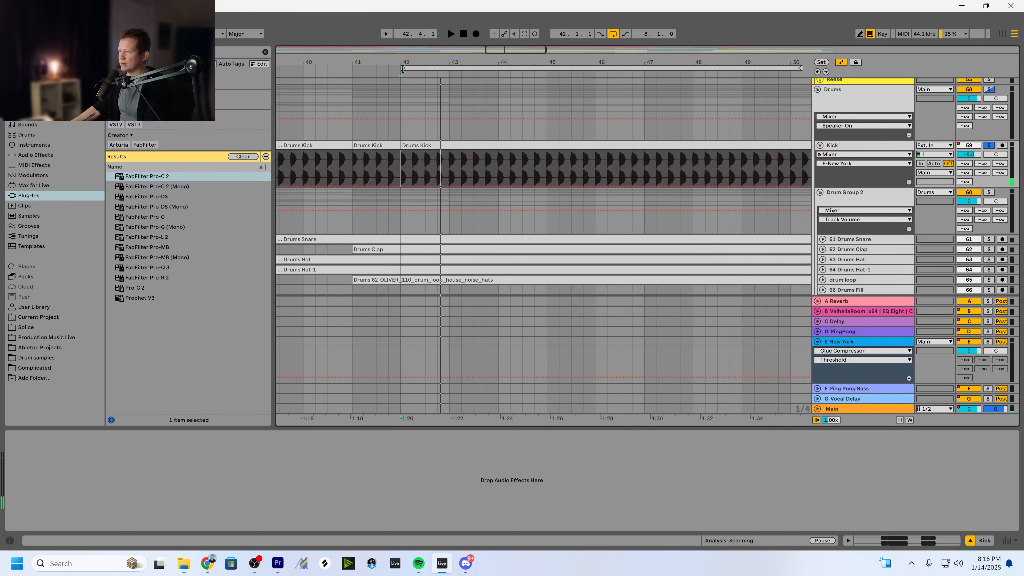
Try starting the loop at 42.2.1 while playing the Kick, and move the loop start back to 42.1.1
drag(403, 69, 412, 70)
key(space)
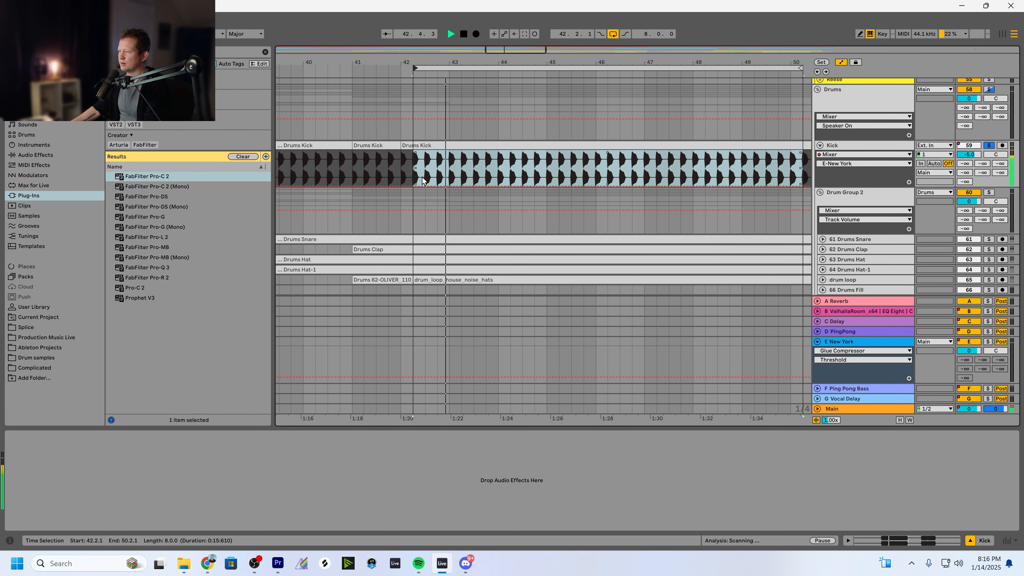
key(space)
drag(406, 71, 401, 70)
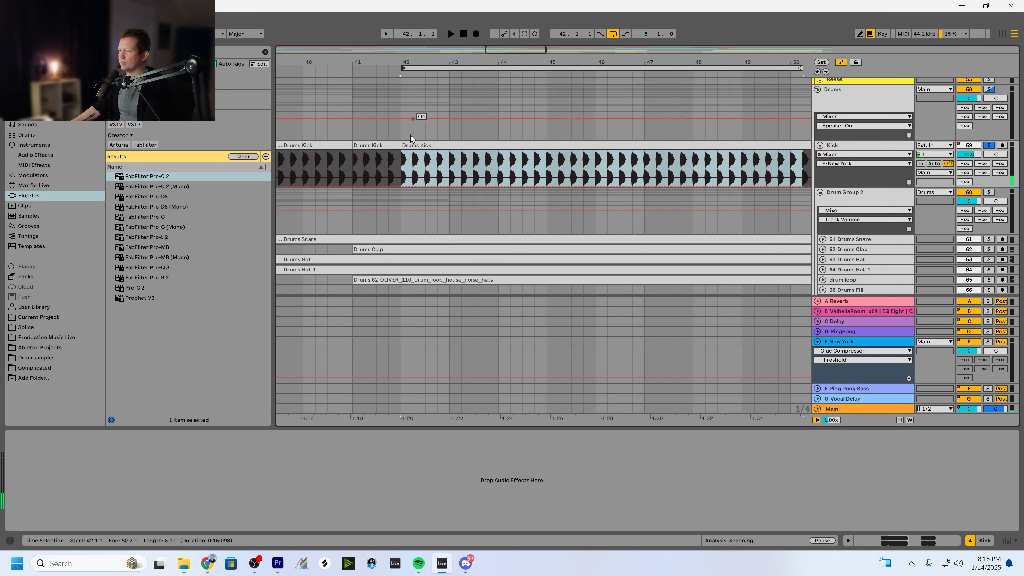
Play the Kick without its New York send from 42.2.1, restarting playback to hear the dry sound again
click(410, 169)
key(space)
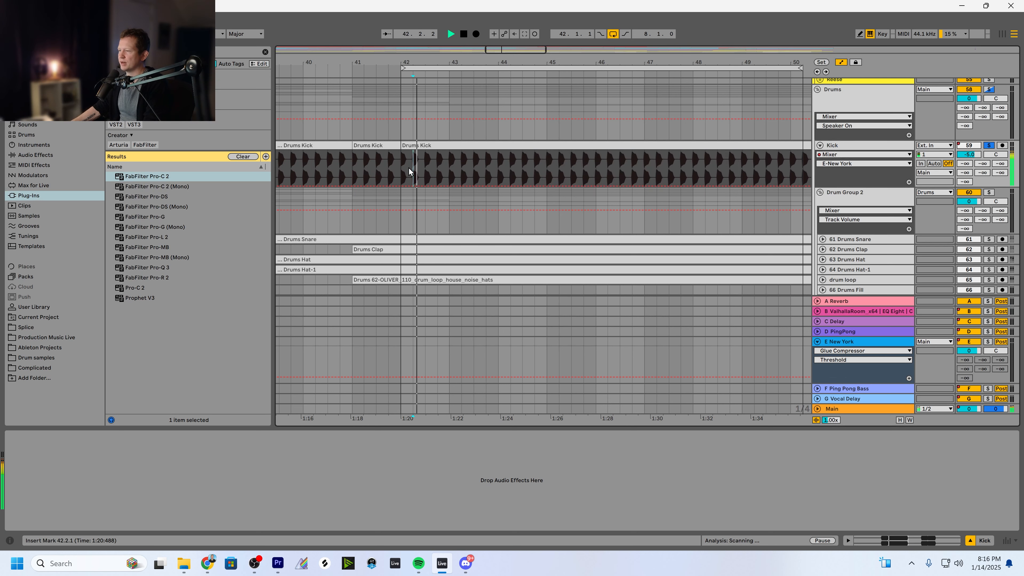
drag(600, 63, 514, 51)
key(space)
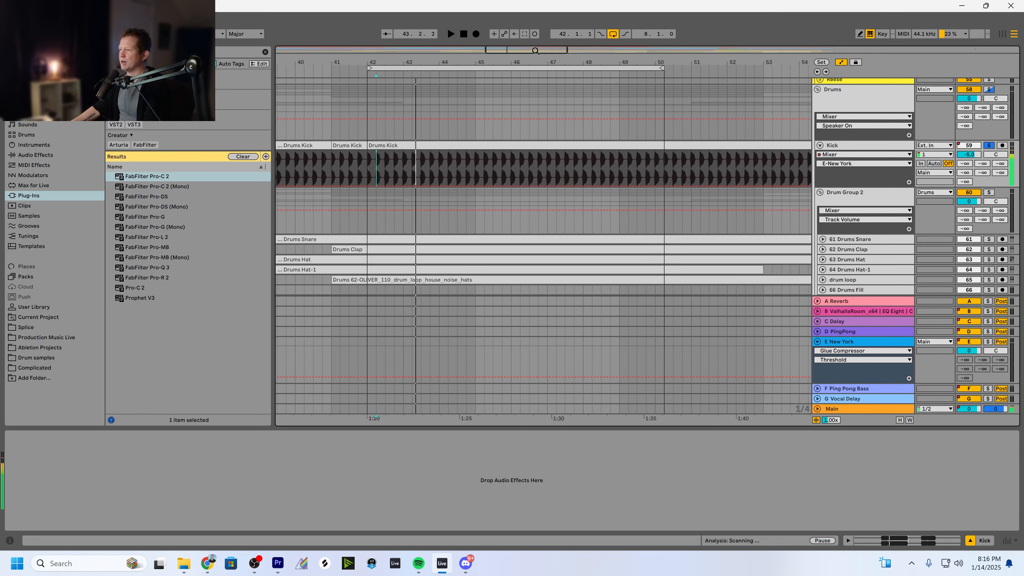
key(space)
key(space)
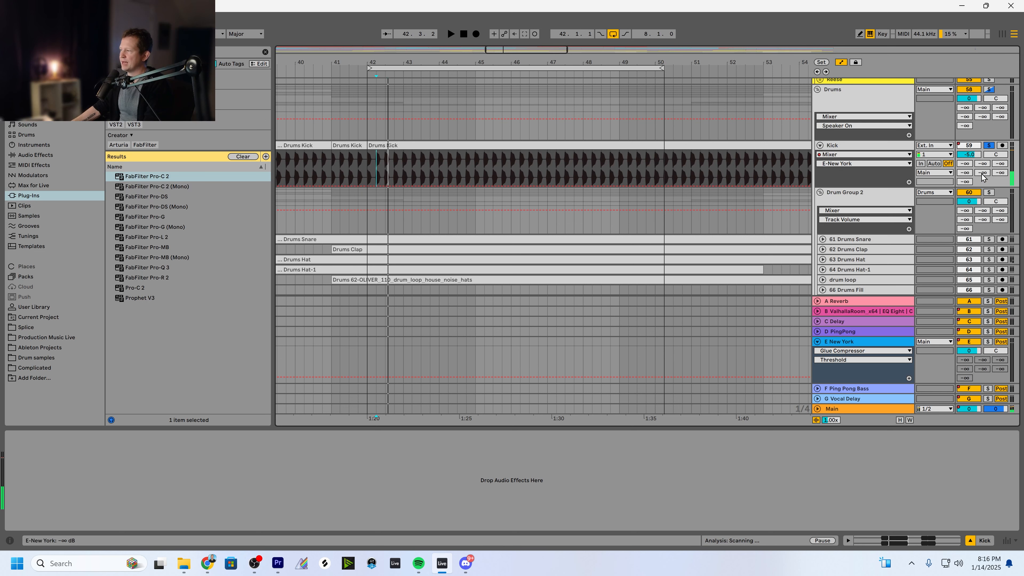
Show the New York return's devices during playback and raise the Kick's New York send to 0 dB
click(862, 344)
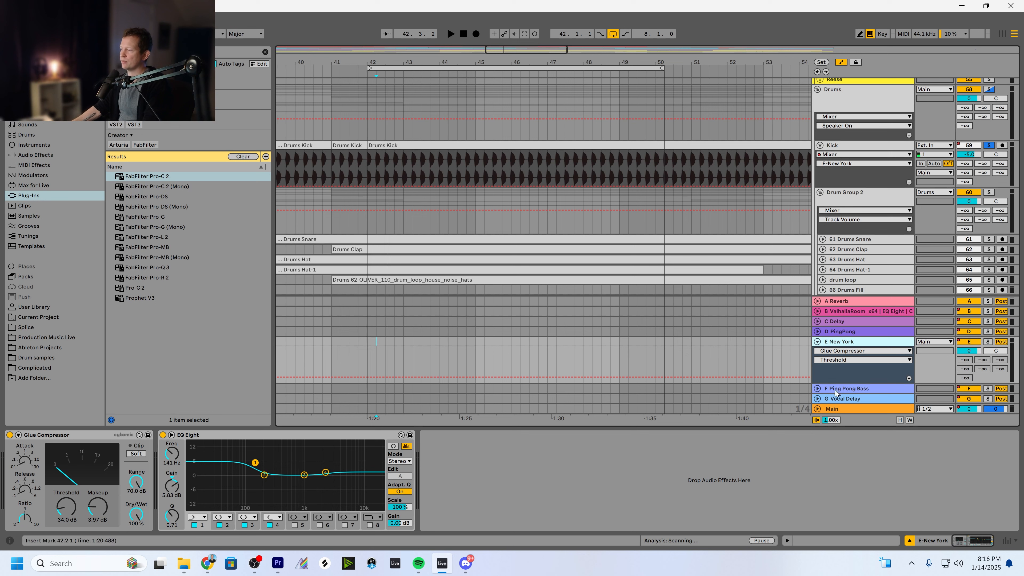
key(space)
drag(985, 173, 985, 129)
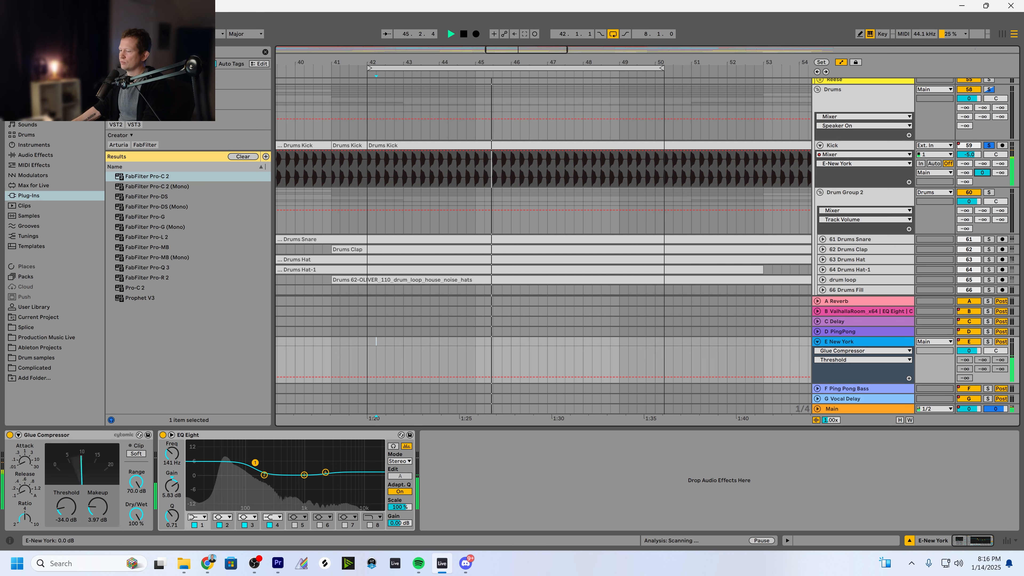
Solo the New York return and play the loop from 42.2.1 to hear only the parallel-compressed signal
key(space)
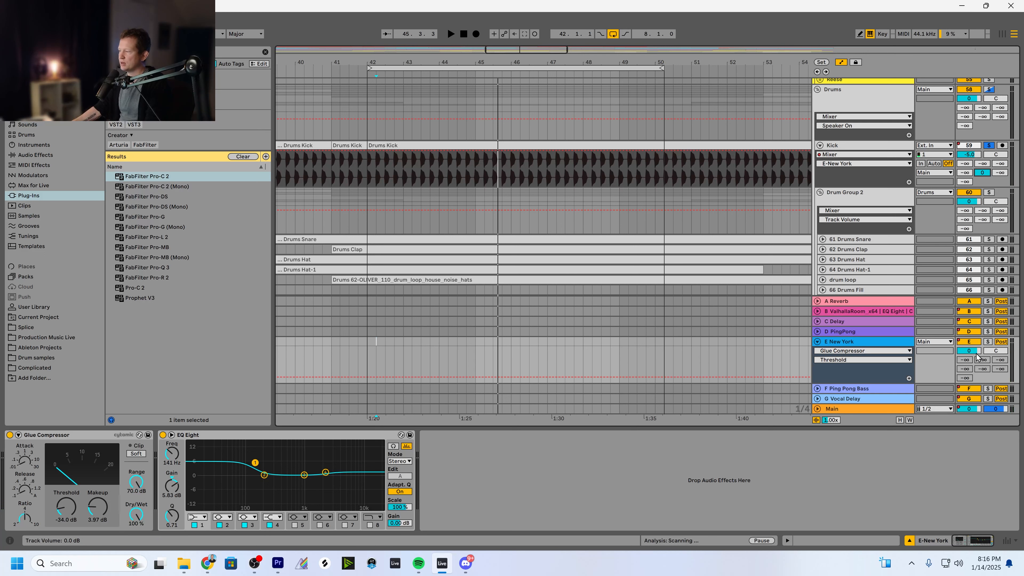
click(988, 342)
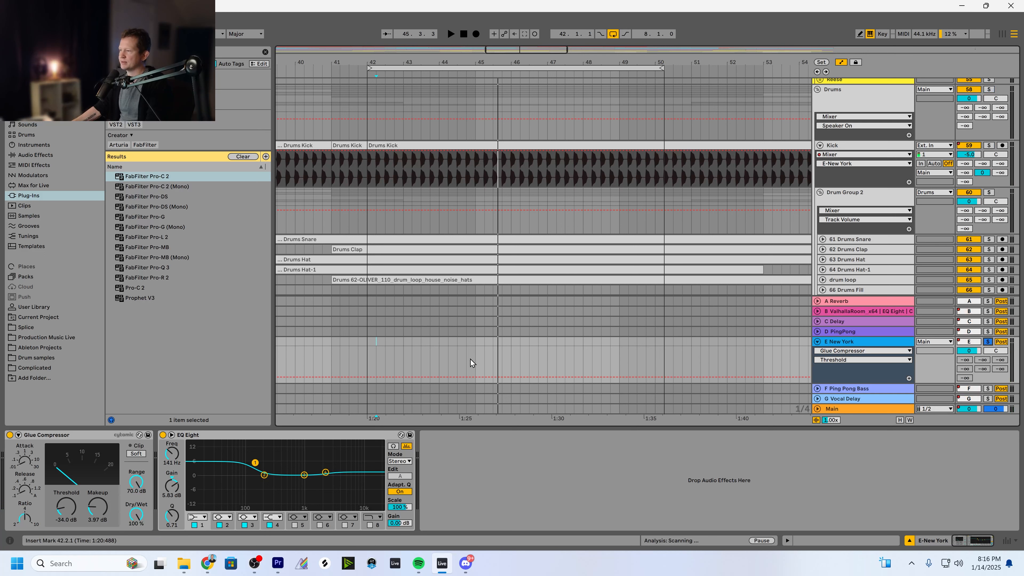
key(space)
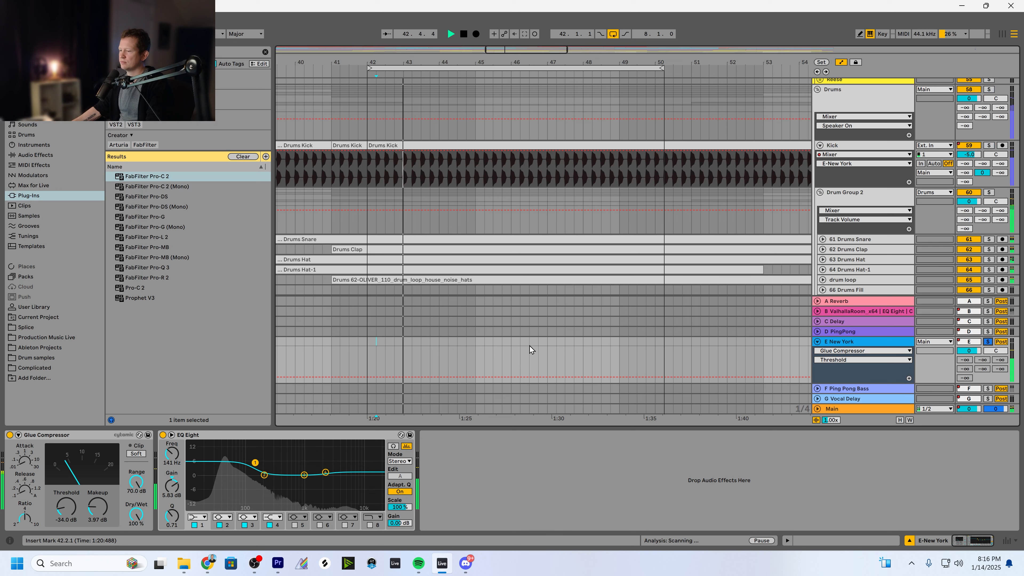
click(493, 377)
key(ctrl+z)
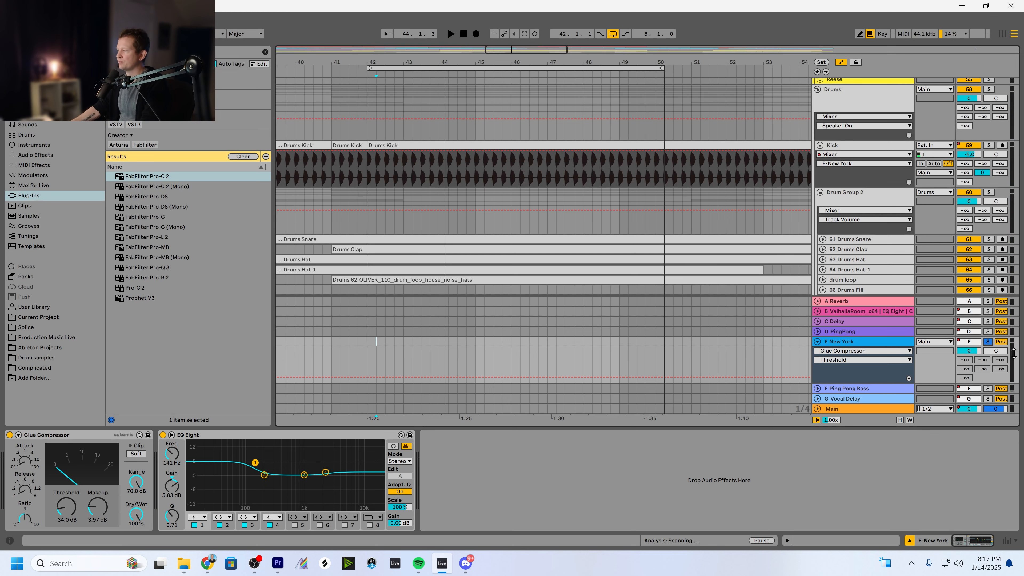
Show Drum Group 2's Audio Effect Rack and examine the Glue Compressor and EQ Eight in its compressed chain
click(863, 200)
scroll(851, 219, down, 1)
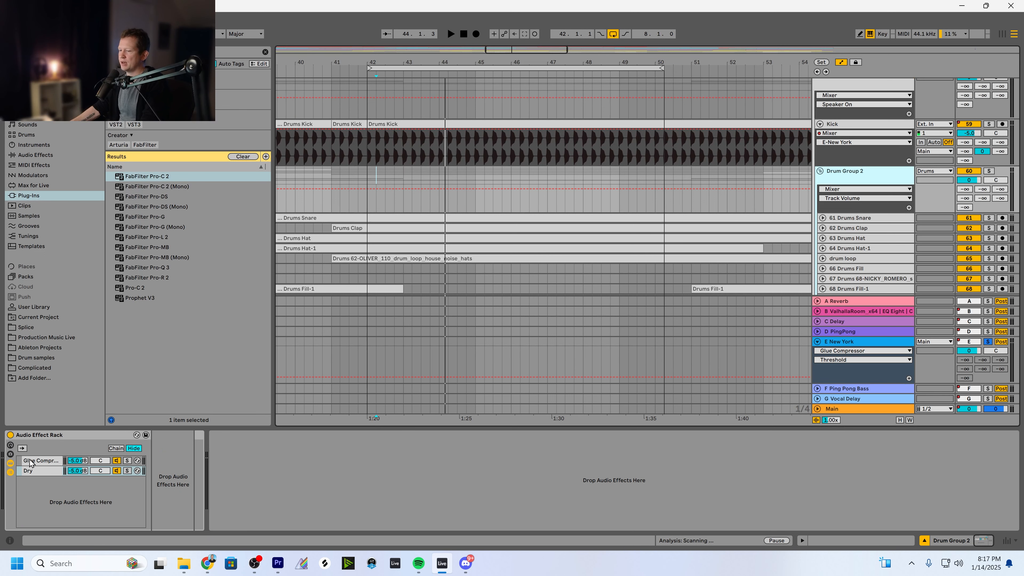
click(43, 436)
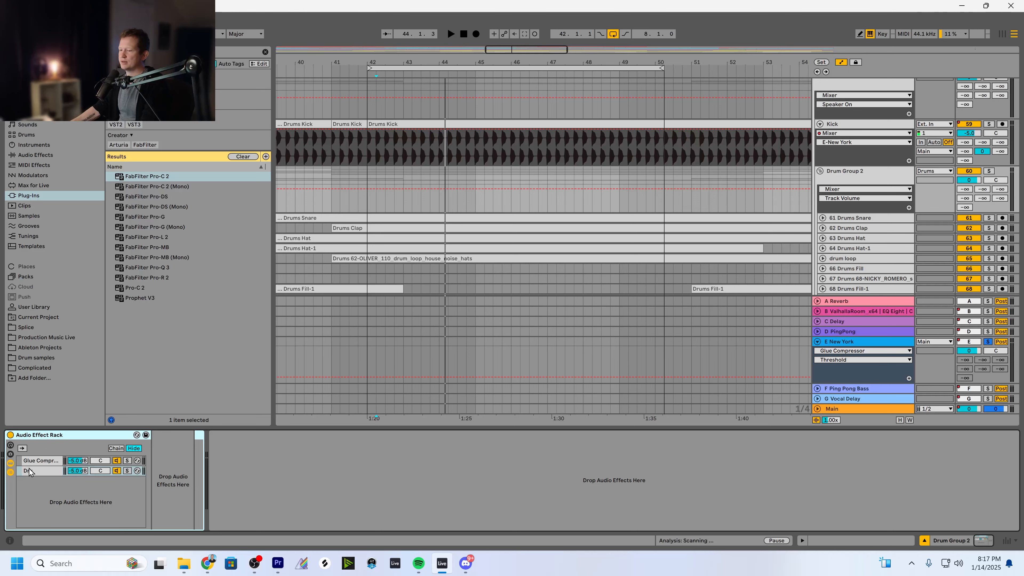
click(39, 463)
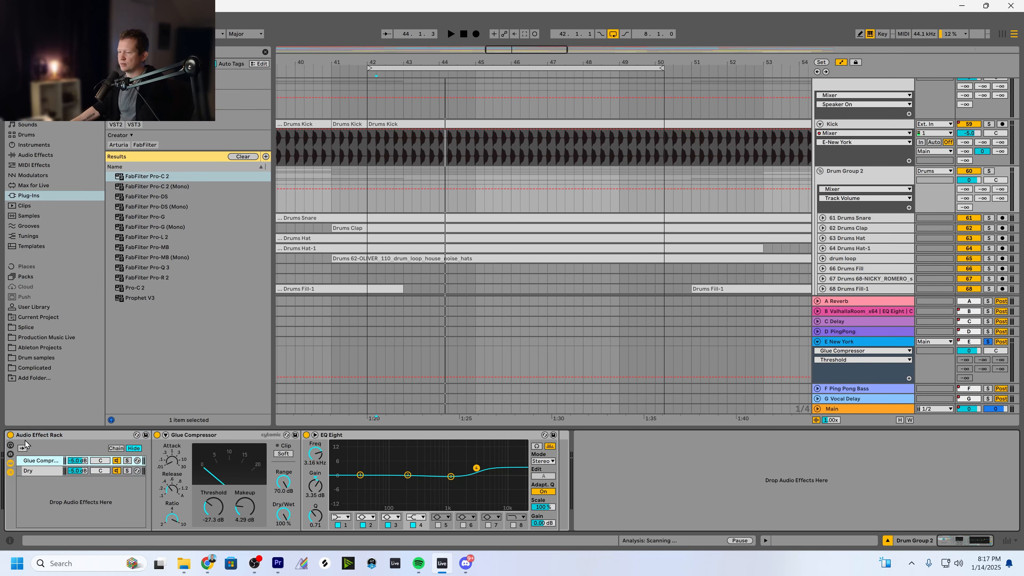
click(201, 437)
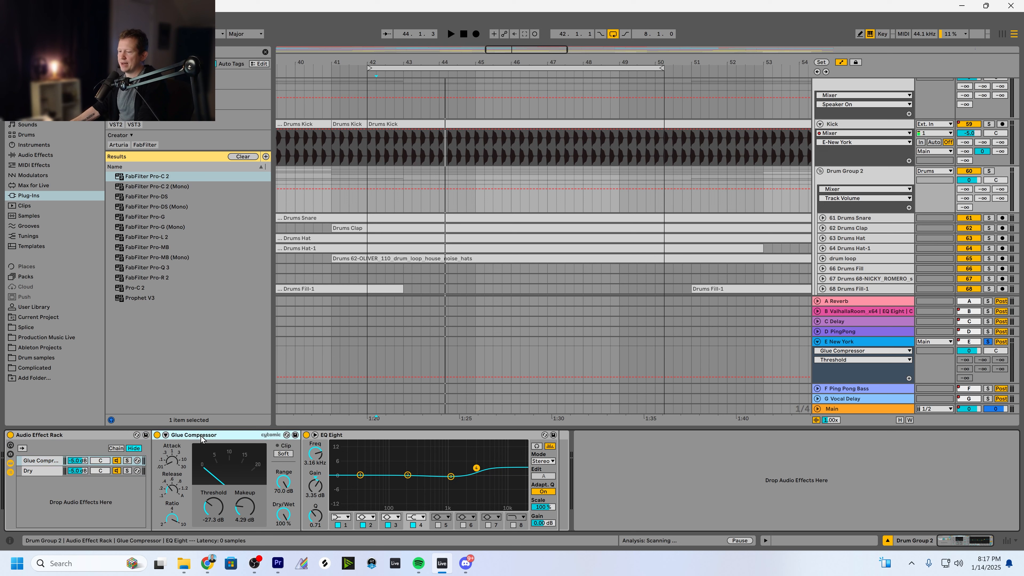
Deactivate Drum Group 2's existing rack and add a Glue Compressor after it, grouped into its own Audio Effect Rack
click(11, 435)
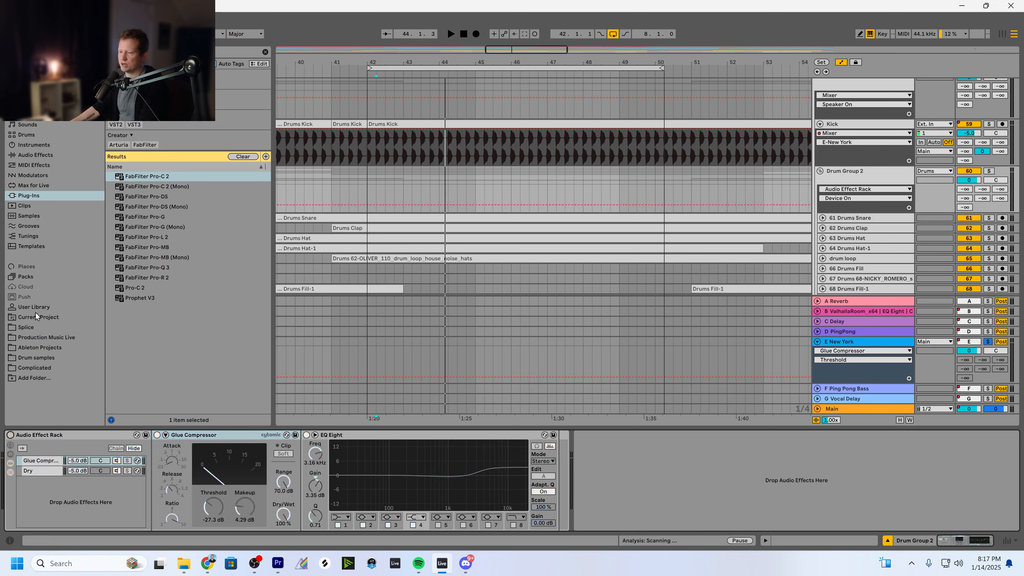
key(ctrl+f)
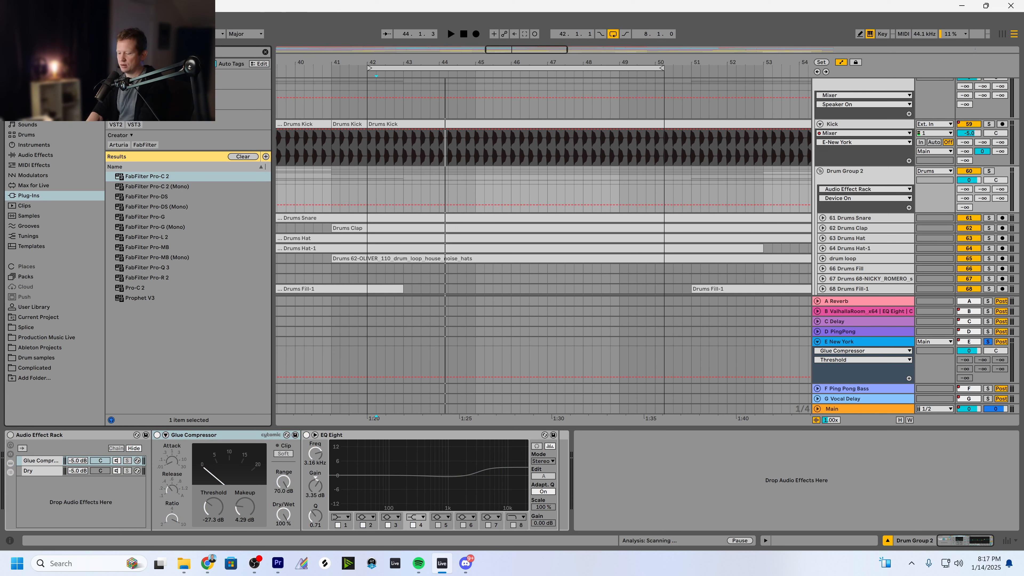
text(glue)
click(32, 155)
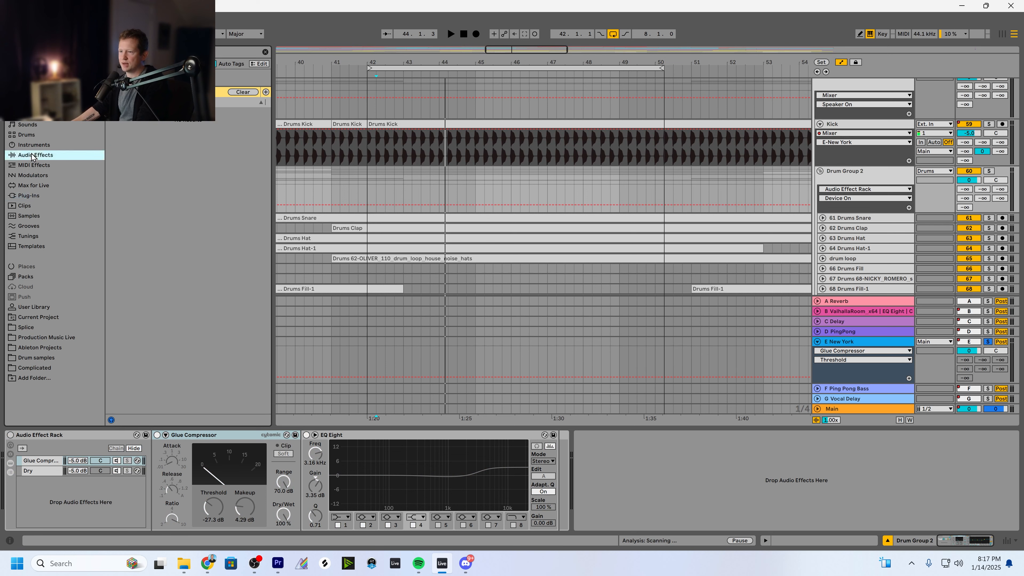
drag(148, 126, 629, 441)
key(ctrl+g)
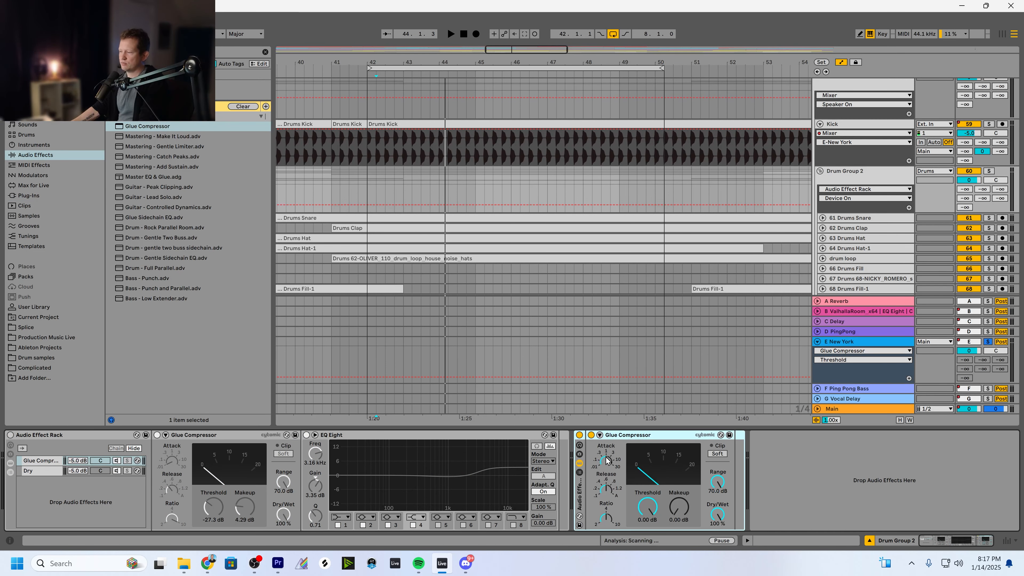
Show the new rack's chain list and create a second, empty chain named Dry
click(579, 473)
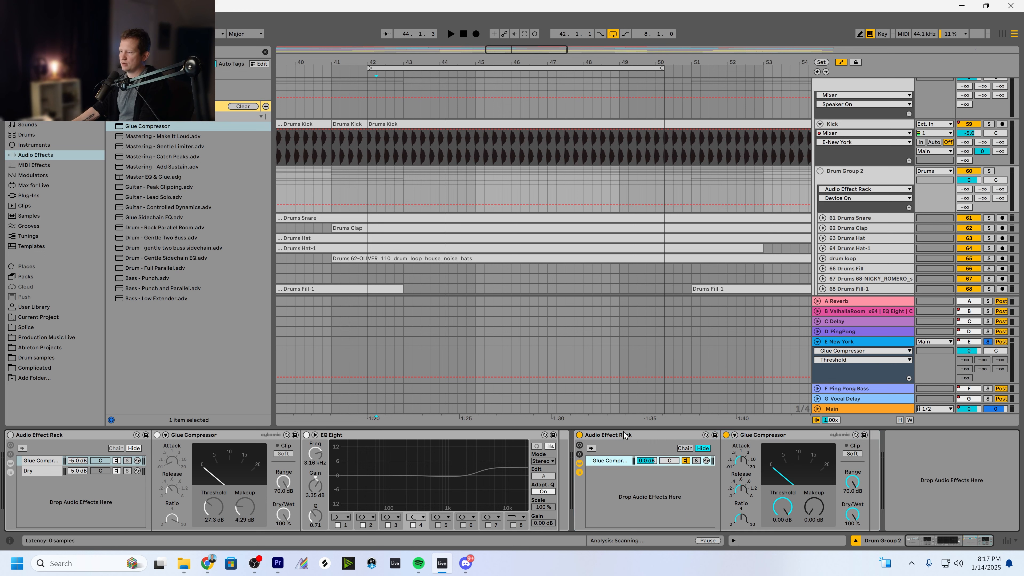
right_click(611, 479)
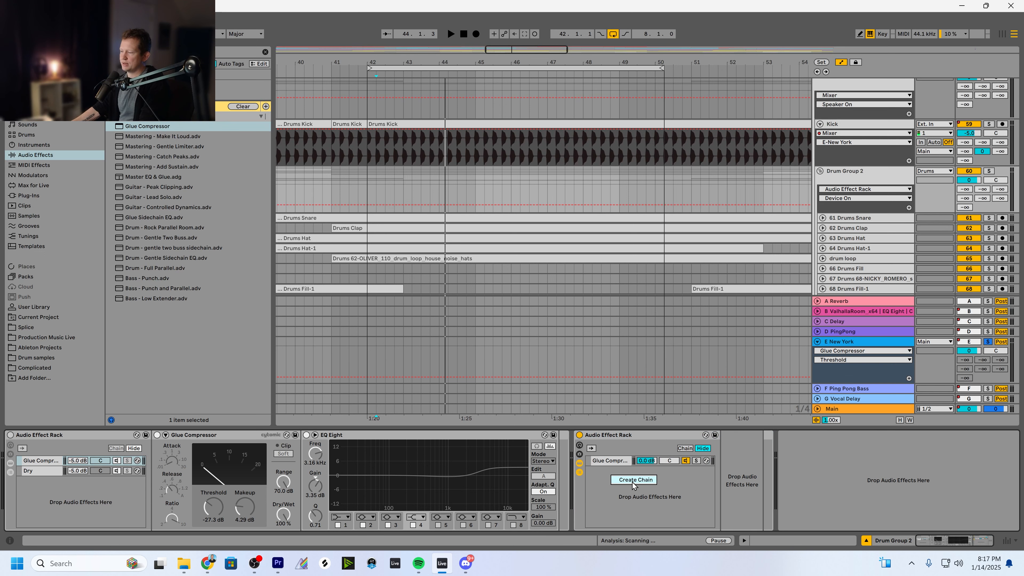
click(633, 481)
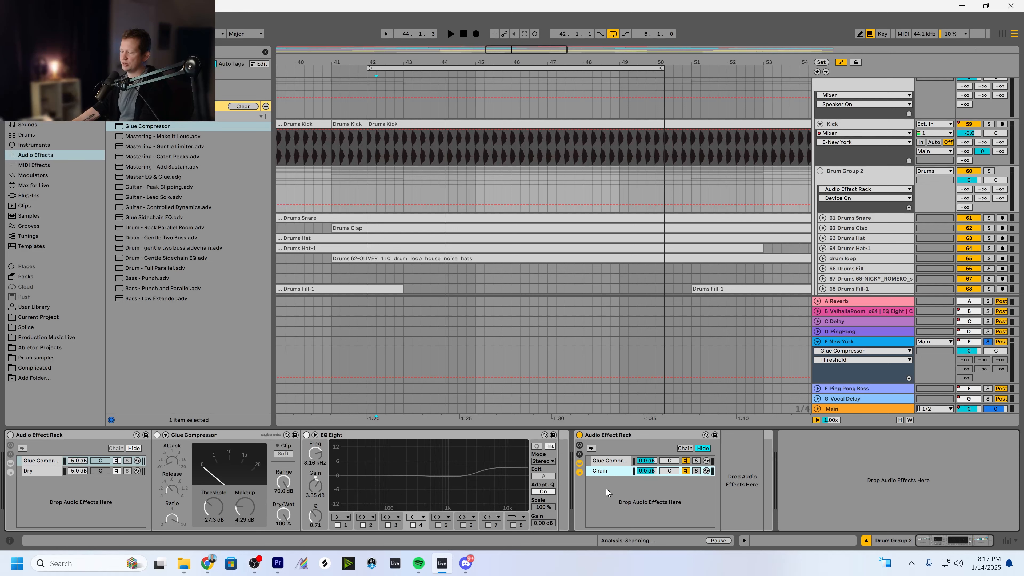
text(Dry)
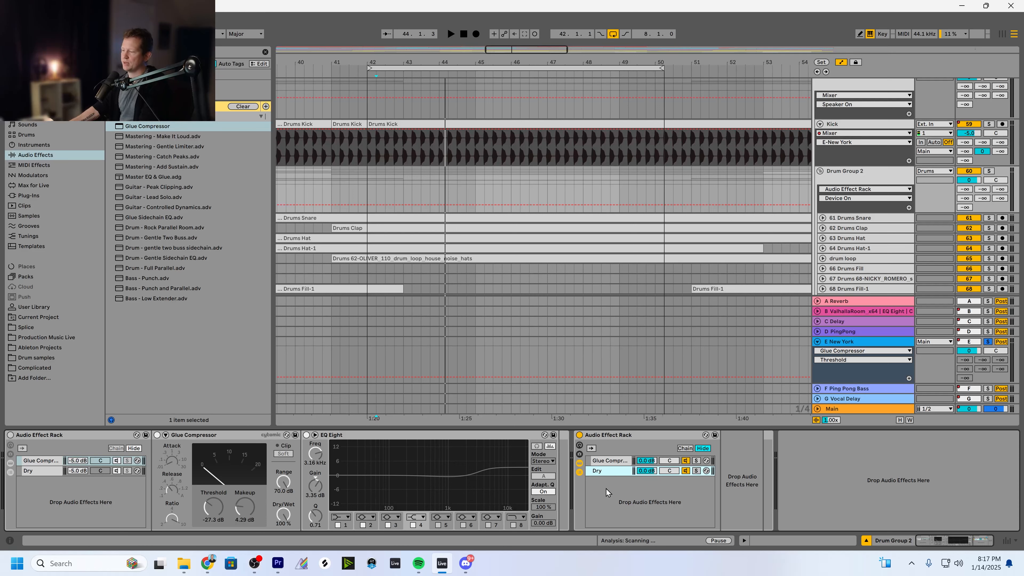
Set the new Glue Compressor's threshold to -31.4 dB and the volume of both chains in its rack to 6.0 dB
click(612, 465)
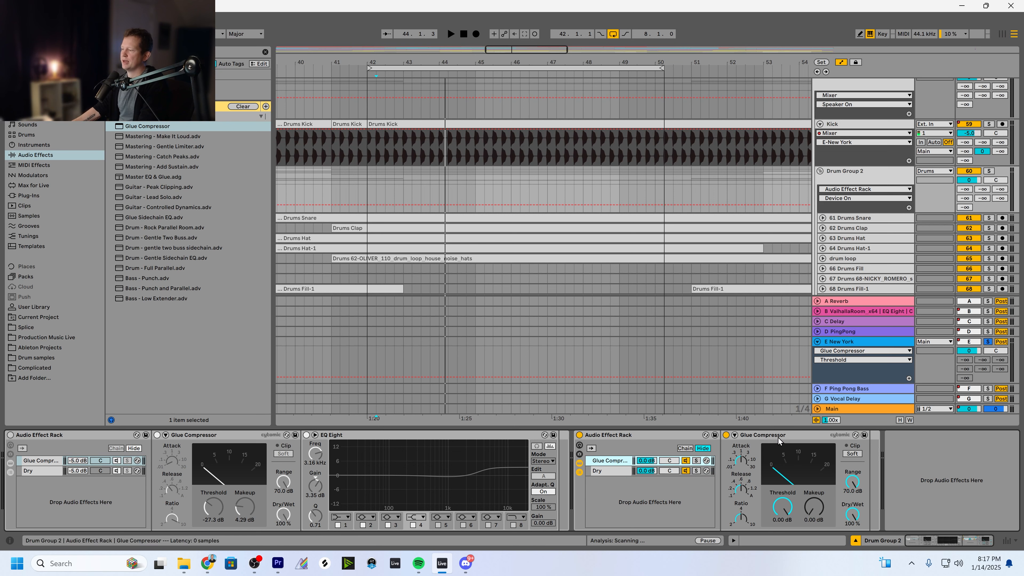
drag(782, 507, 783, 537)
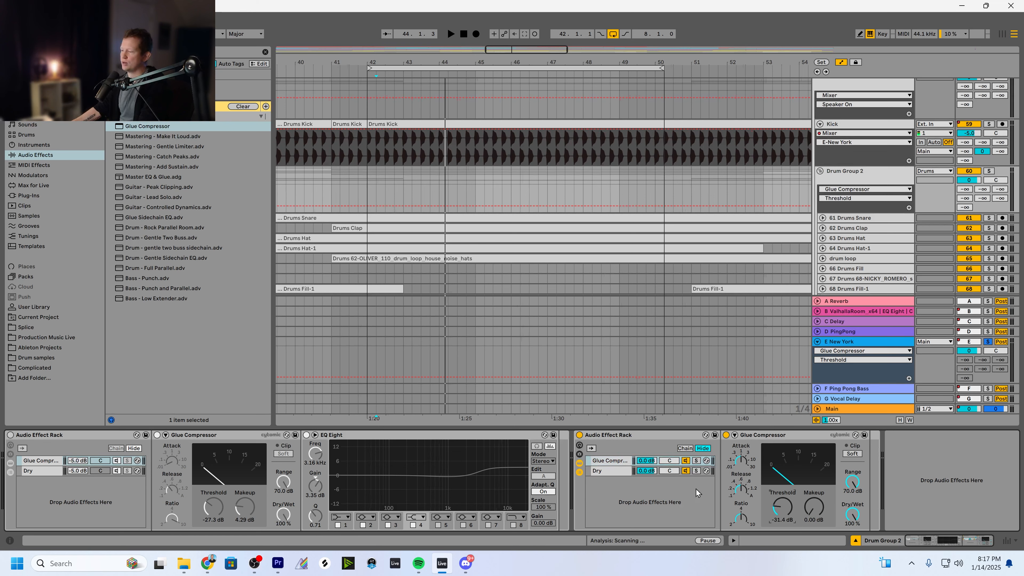
click(600, 471)
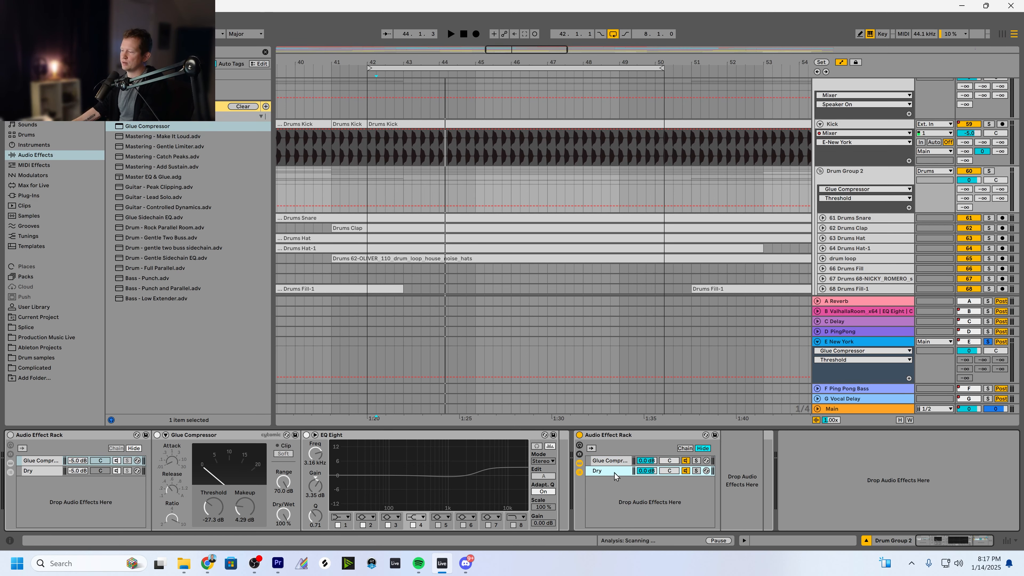
click(616, 462)
shift+click(617, 472)
drag(648, 462, 645, 464)
Deactivate the newly built rack and reactivate Drum Group 2's original parallel compression rack
click(580, 435)
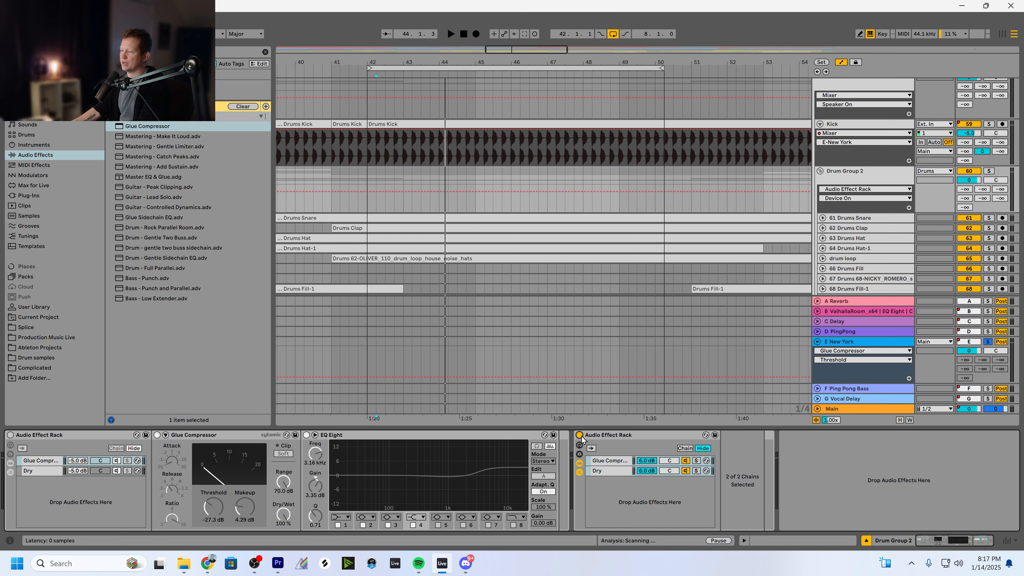
right_click(612, 436)
click(623, 328)
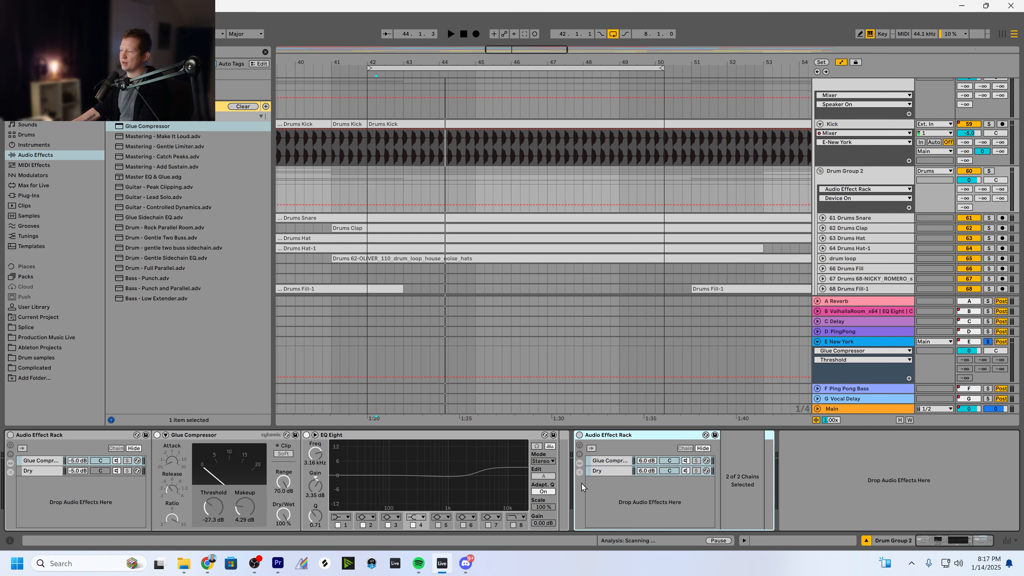
click(10, 435)
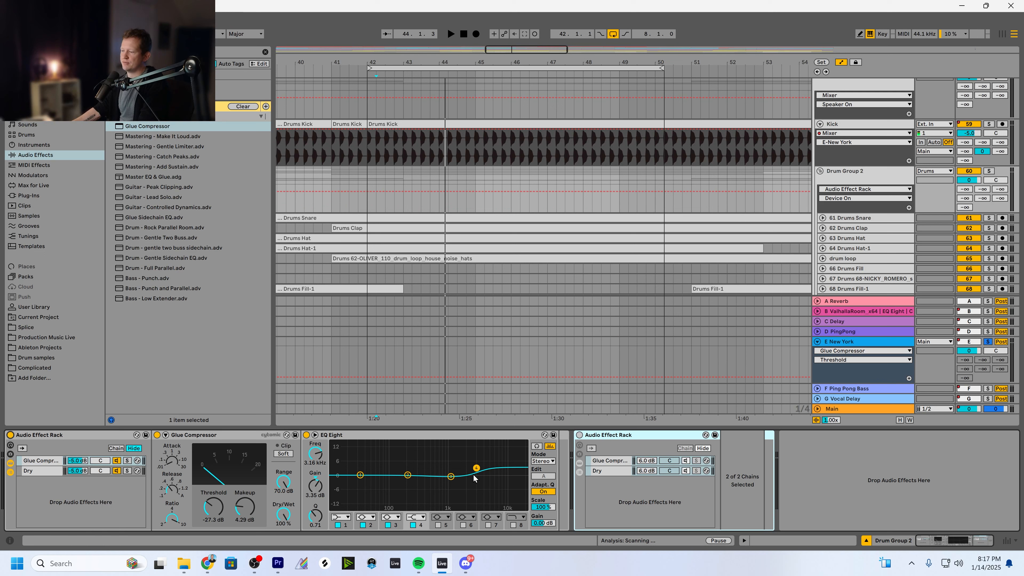
click(248, 455)
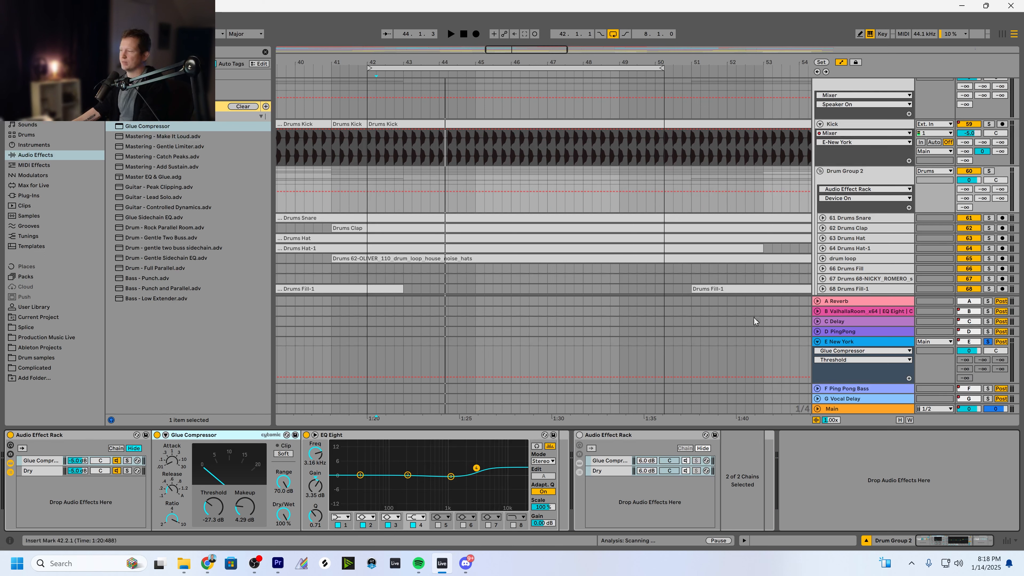
Solo Drum Group 2 and play from 42.2.1, switching the original rack on and off to compare the drums
click(989, 171)
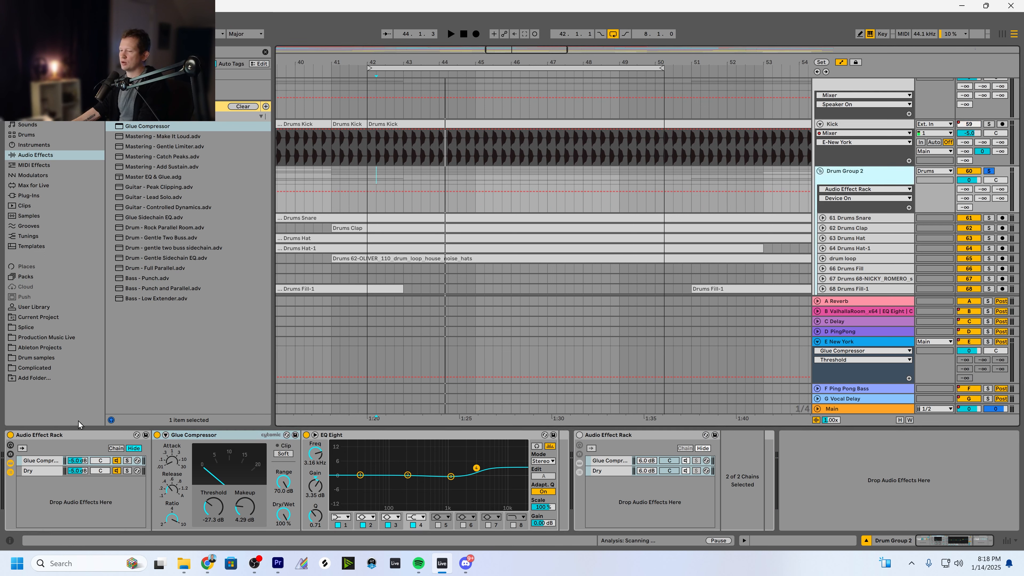
click(11, 436)
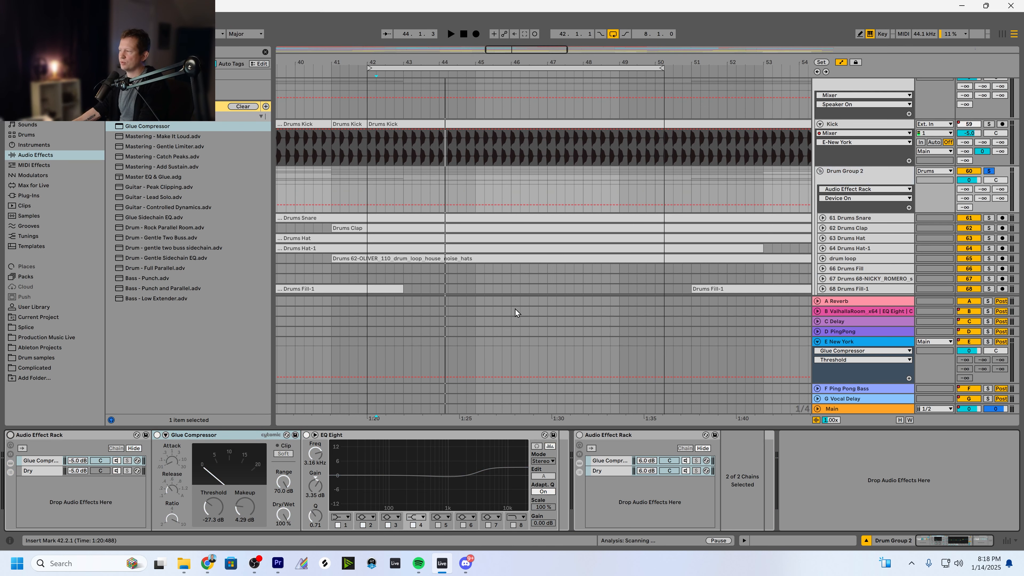
key(space)
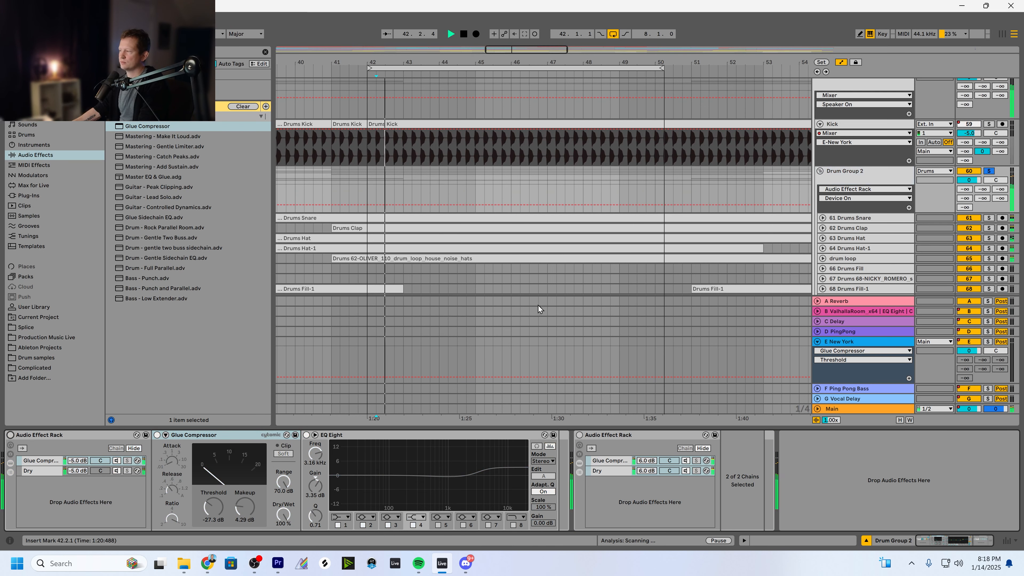
click(10, 435)
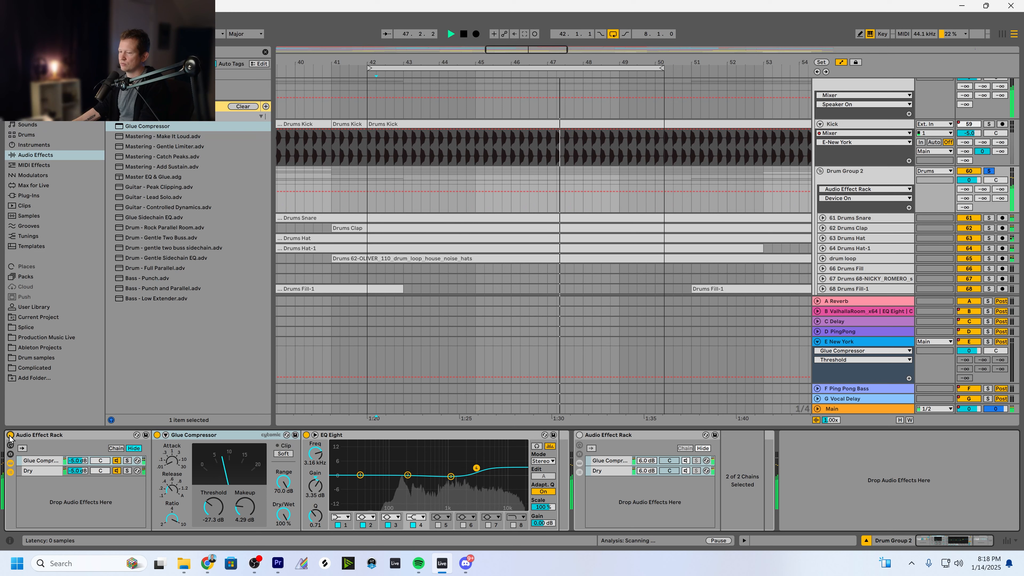
click(11, 435)
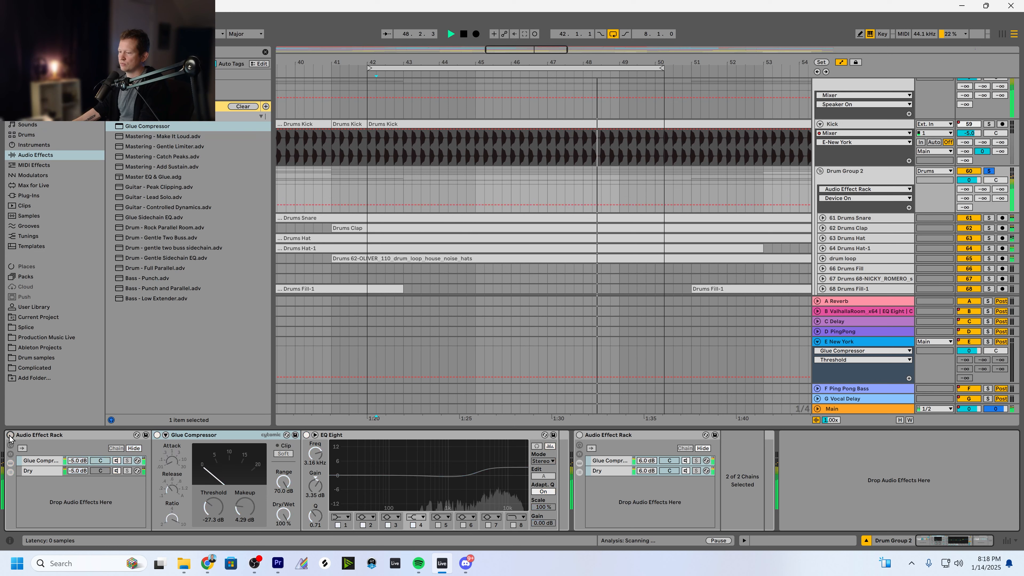
click(10, 436)
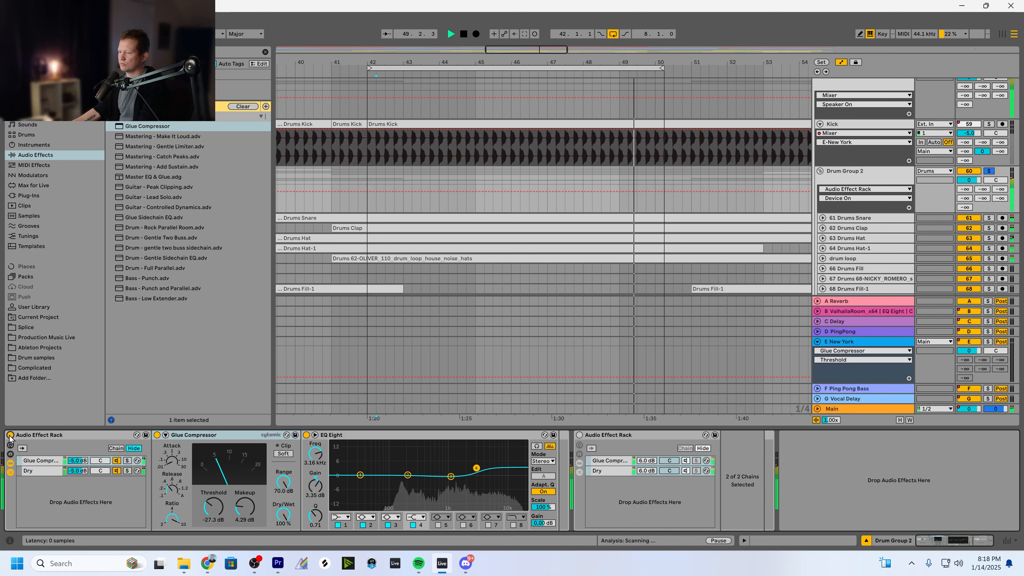
key(space)
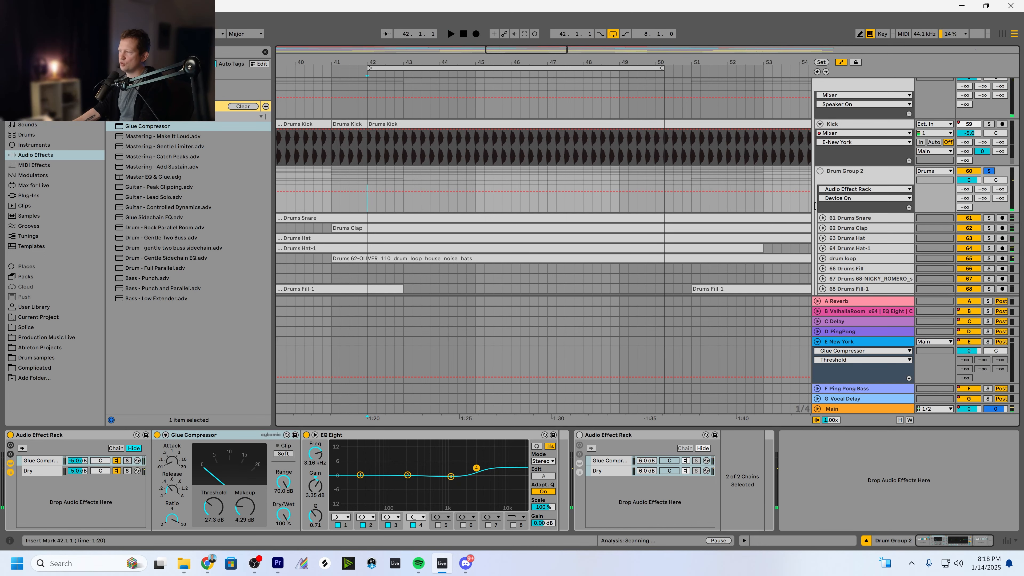
Play Drum Group 2 from 42.1.1 with the original rack bypassed, and switch the rack back on for comparison
click(852, 179)
click(9, 437)
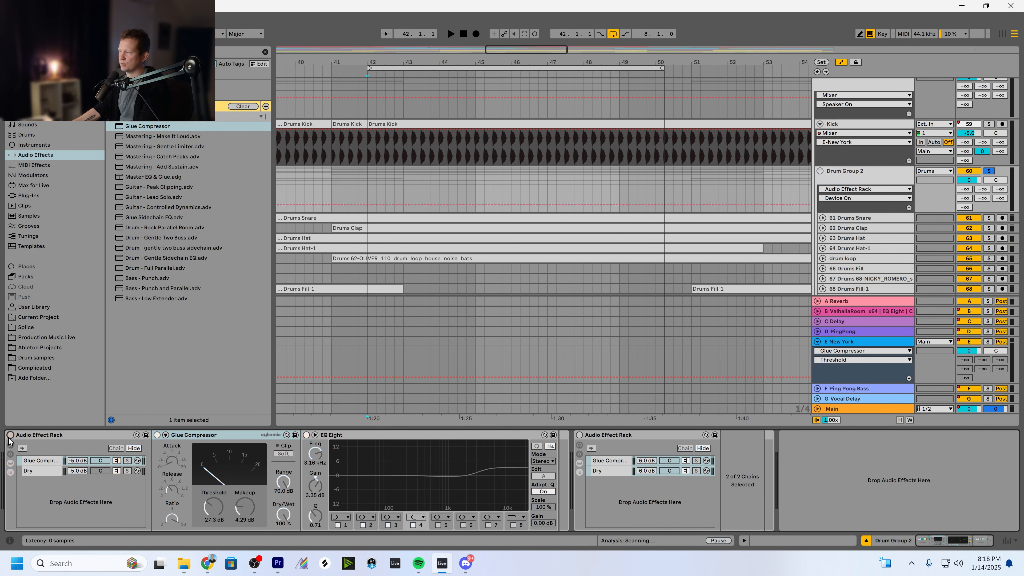
key(space)
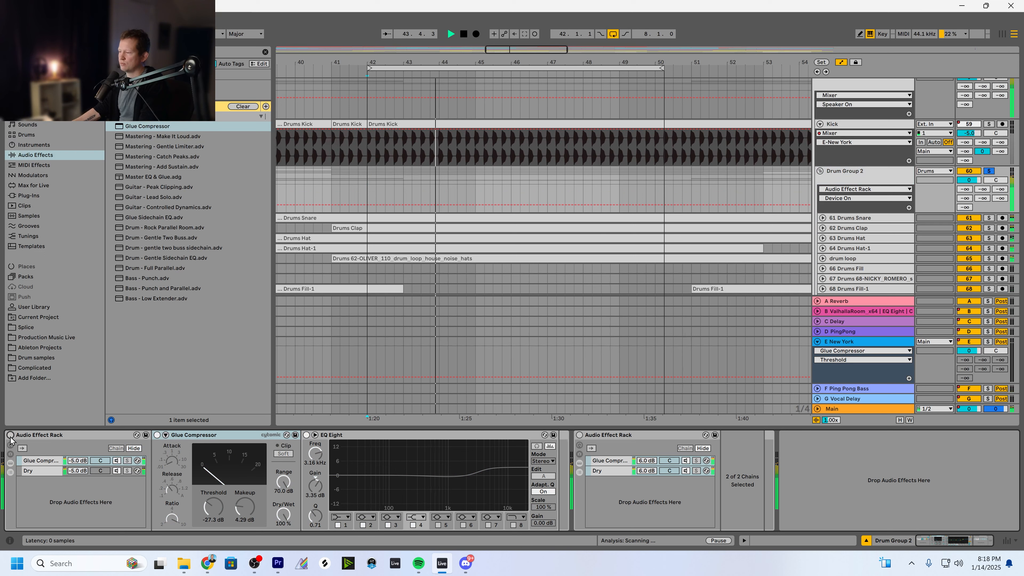
click(10, 438)
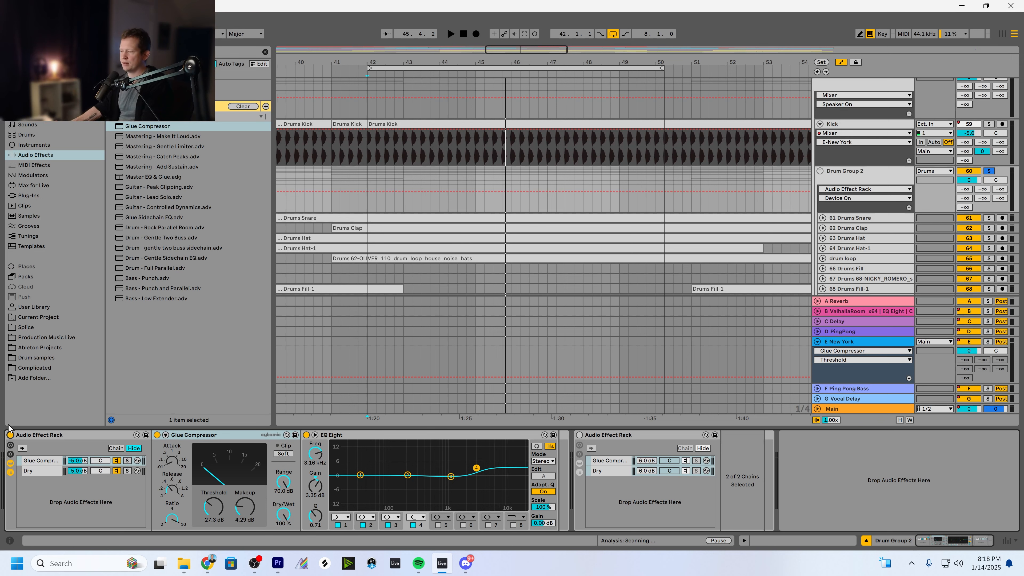
Move band 4 of the original rack's EQ Eight to 2.67 kHz with 3.60 dB gain, and select Drum Group 2
drag(475, 471, 472, 468)
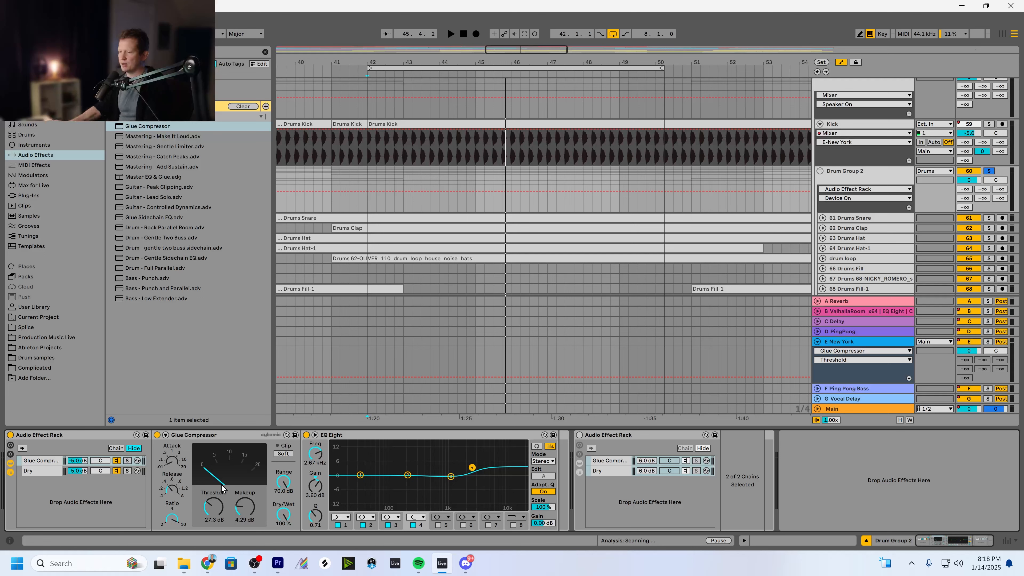
click(847, 178)
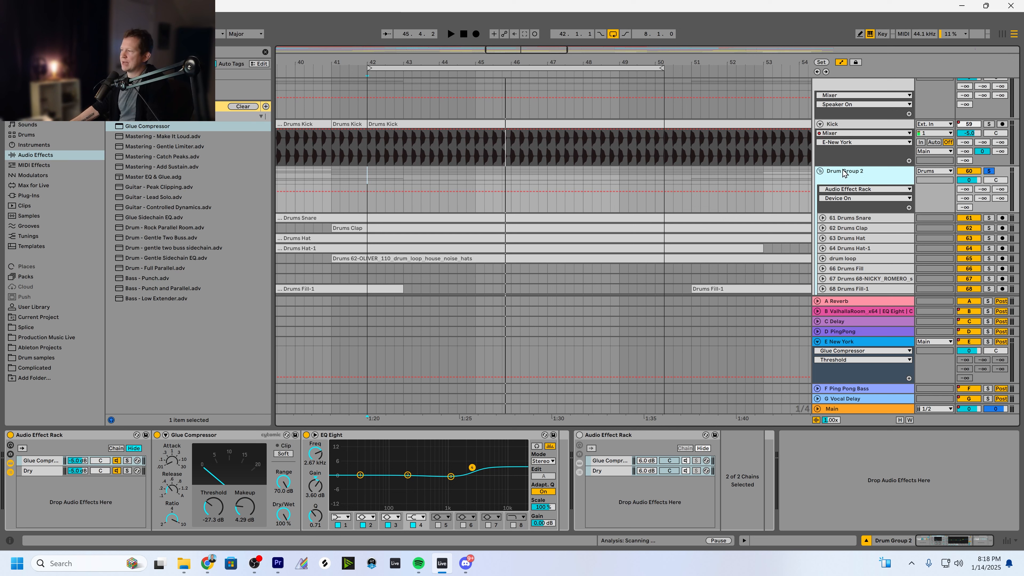
Examine the device chains of Kick, Drum Group 2 and the 63 Drums Hat and 64 Drums Hat-1 tracks
click(842, 128)
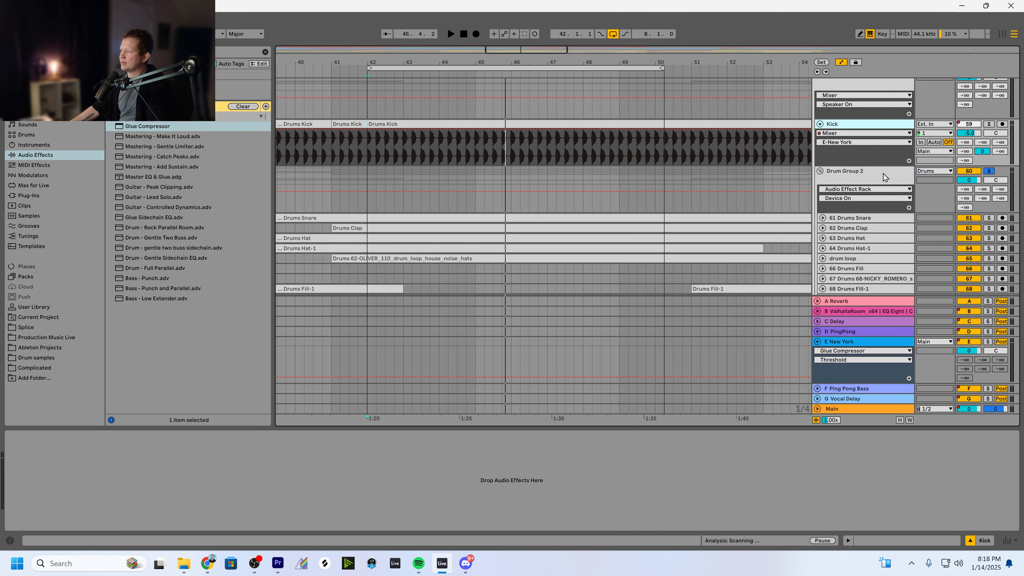
click(858, 179)
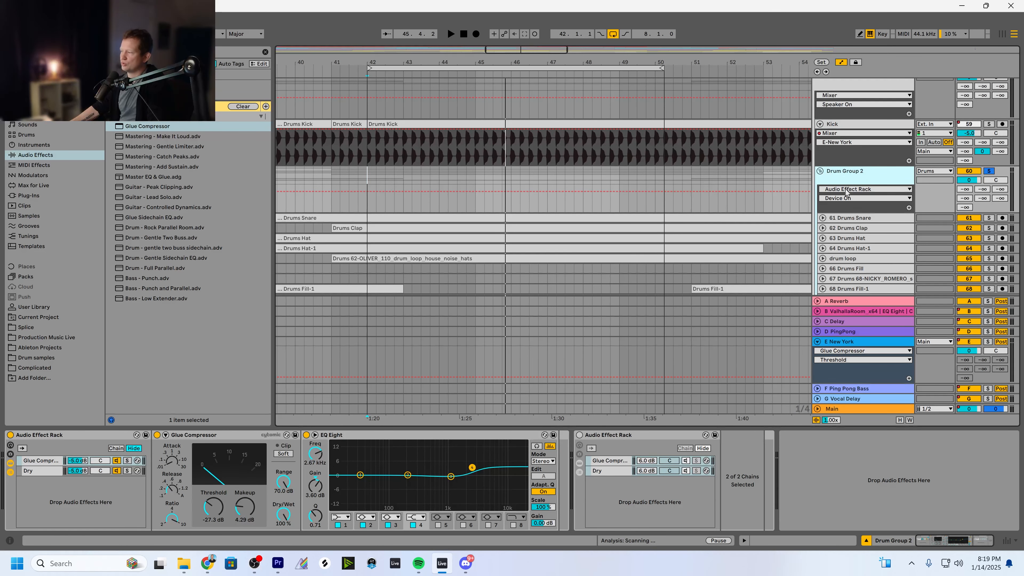
scroll(861, 216, down, 1)
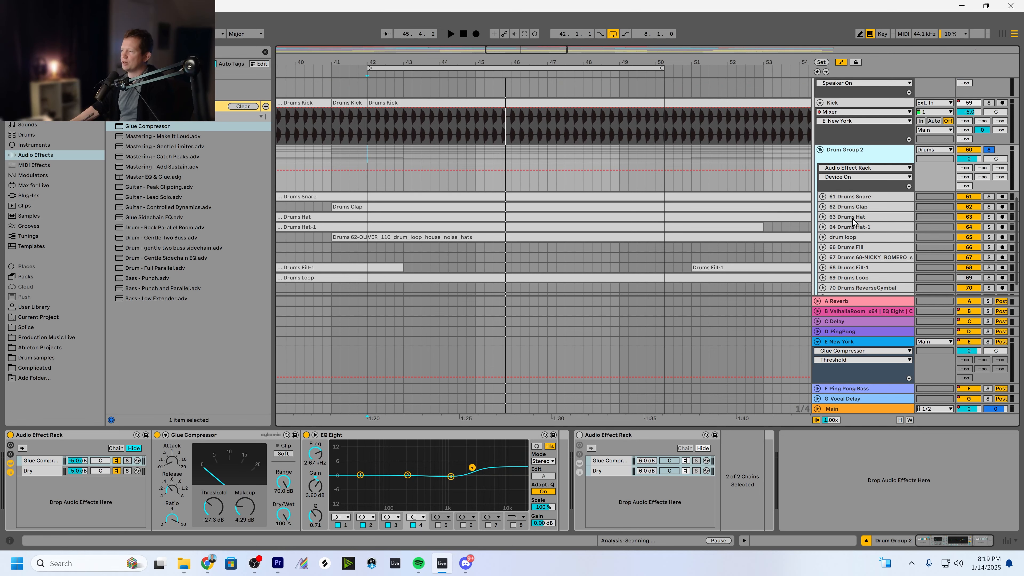
click(854, 218)
shift+click(848, 227)
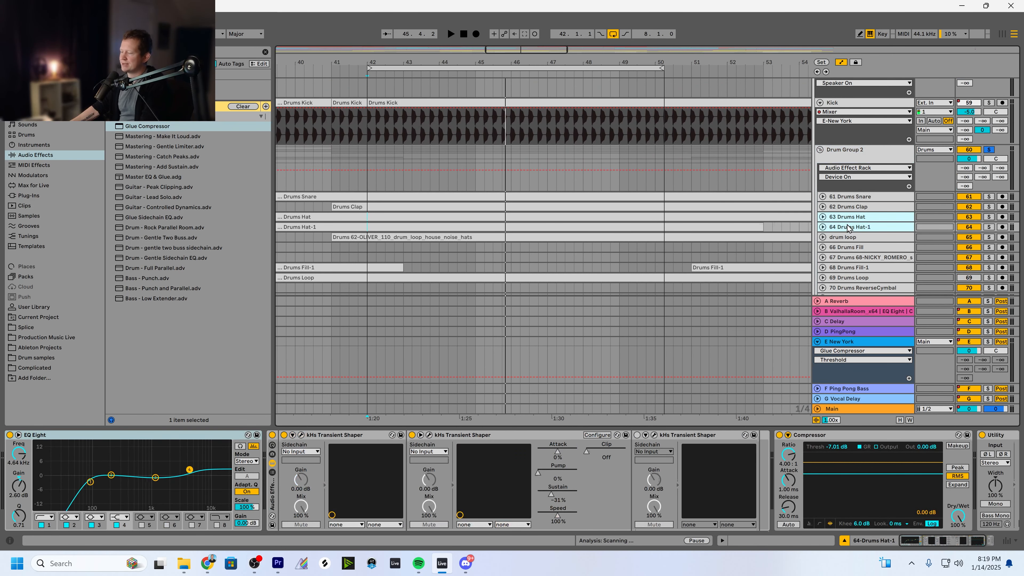
click(847, 156)
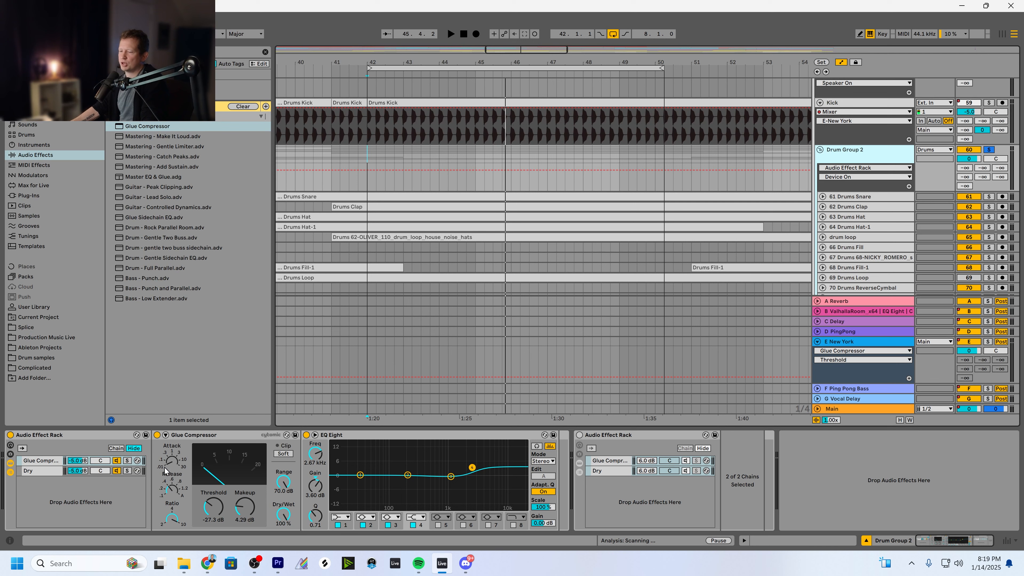
Deactivate Drum Group 2's original parallel rack and add a Glue Compressor after the two racks
click(10, 435)
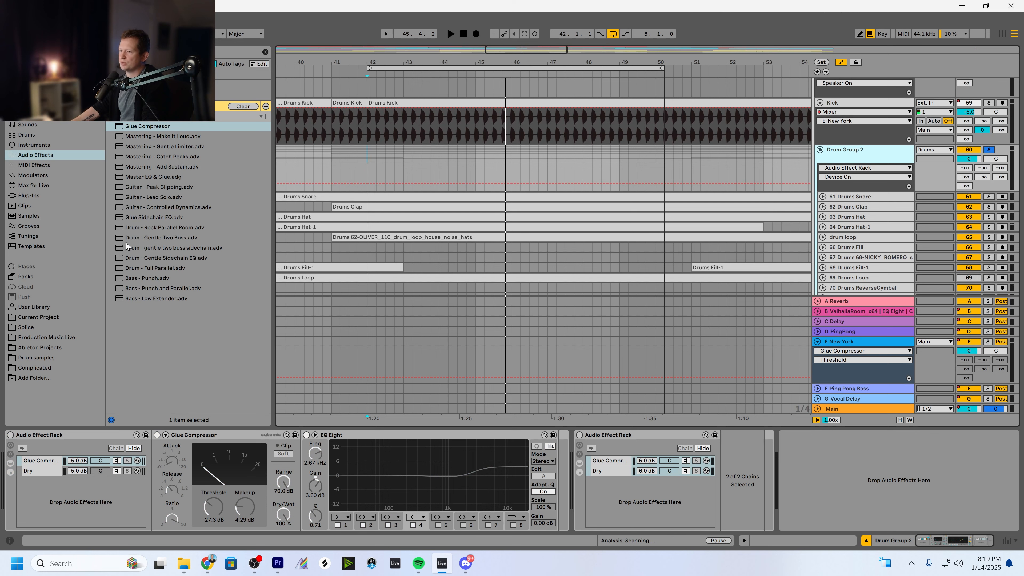
drag(123, 127, 33, 483)
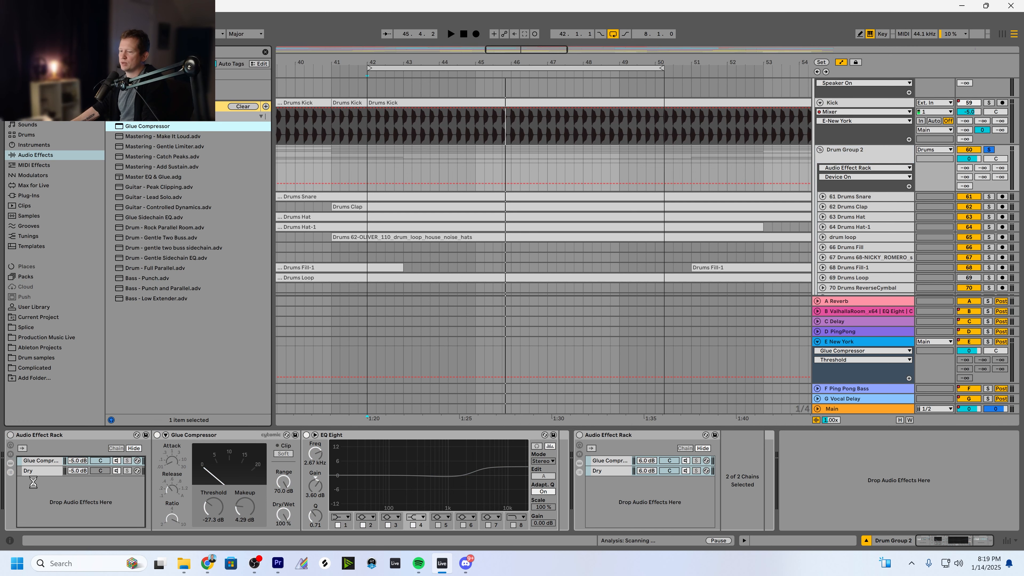
key(ctrl+z)
drag(147, 128, 860, 157)
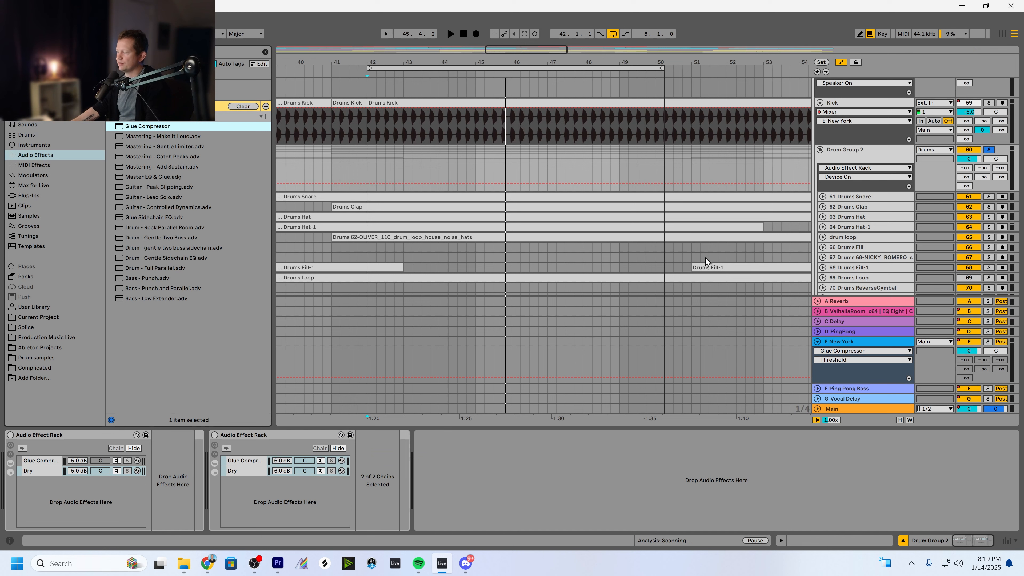
drag(705, 260, 444, 481)
Adjust the new Glue Compressor's attack and release during playback, and set its threshold to -27.6 dB and makeup to 3.17 dB
key(space)
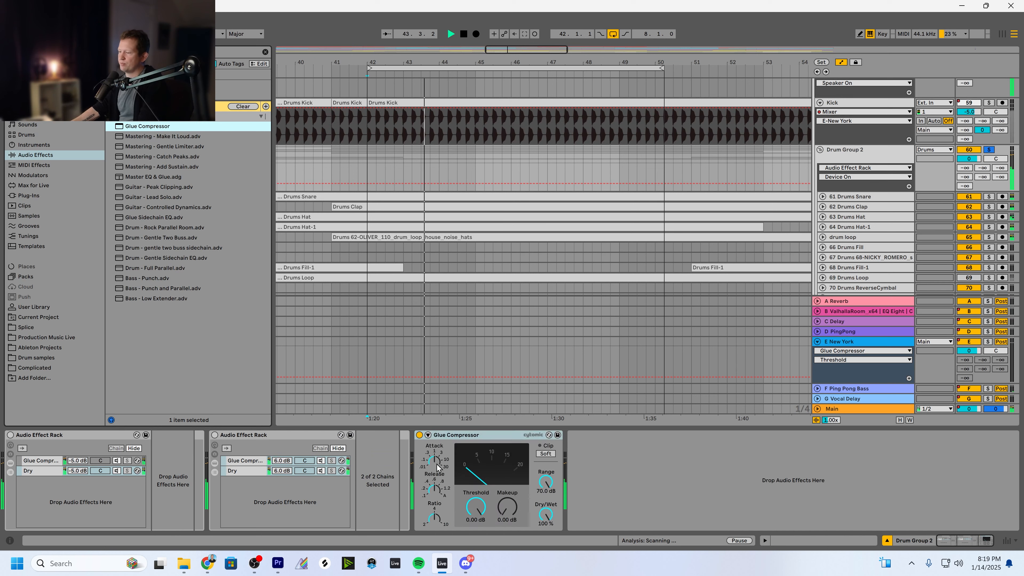
click(438, 469)
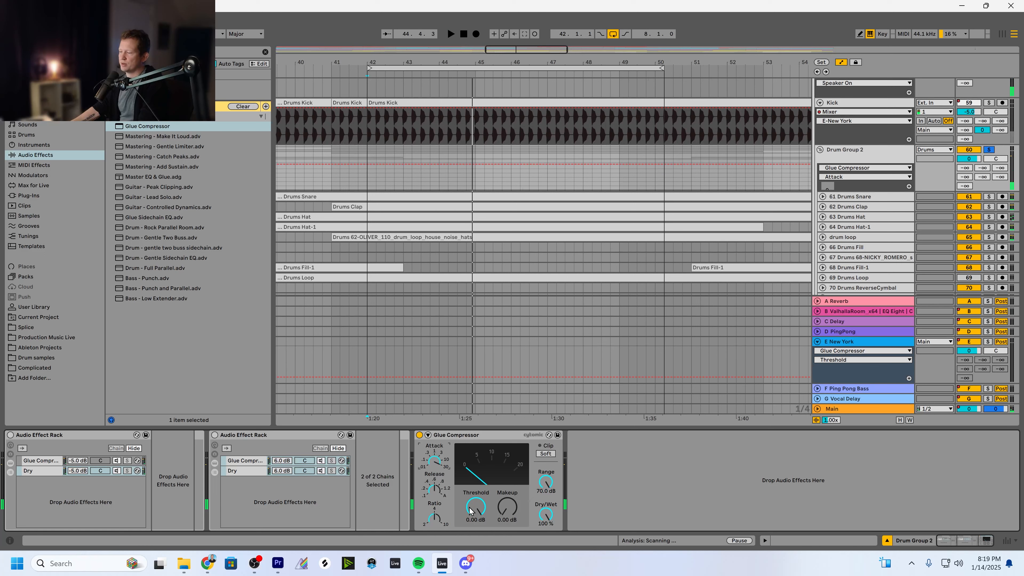
click(440, 493)
key(space)
drag(461, 505, 461, 527)
drag(476, 507, 507, 503)
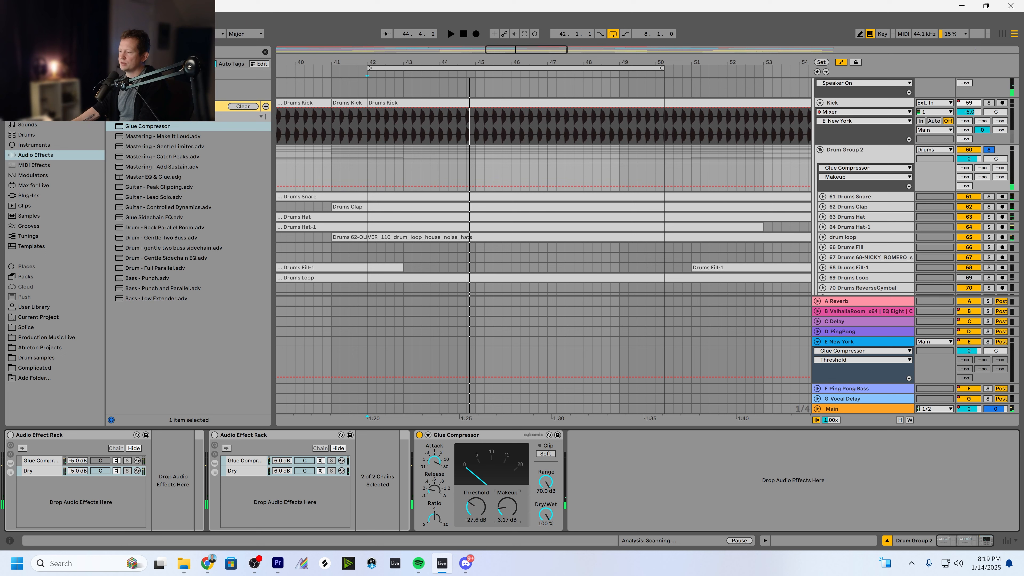
Play Drum Group 2 from 42.1.1, switching the new Glue Compressor off and on to compare the drums
key(space)
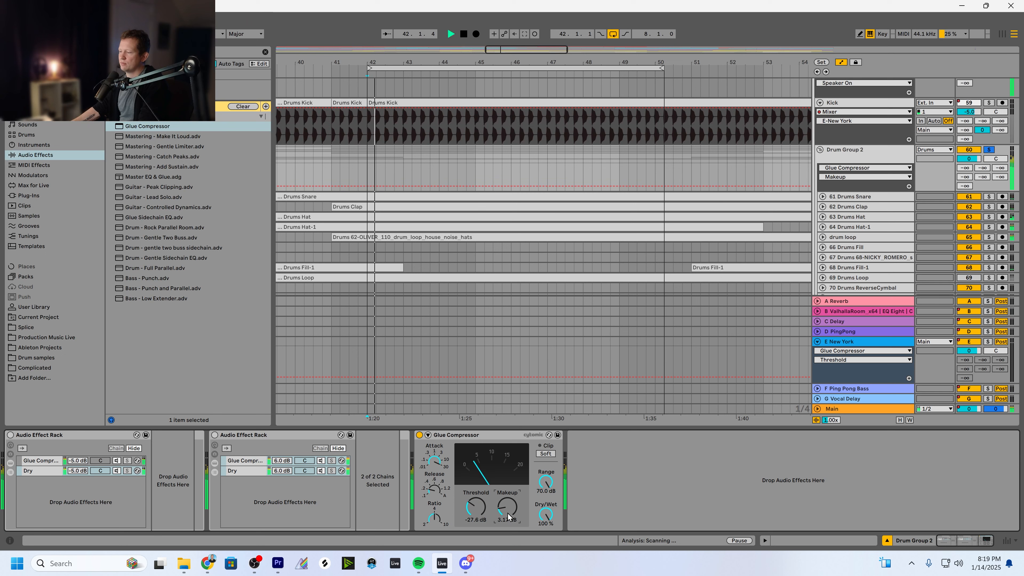
click(419, 436)
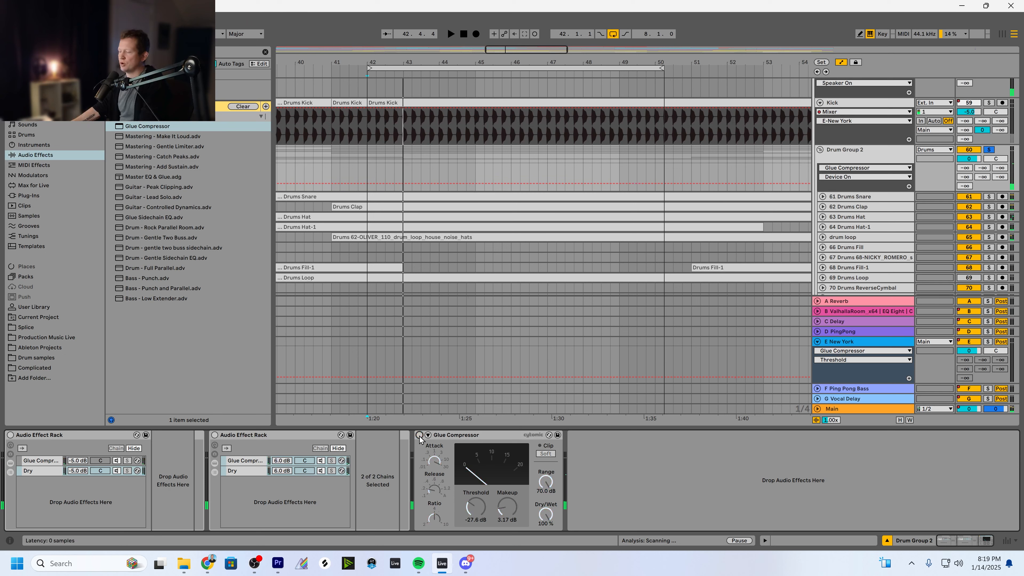
key(space)
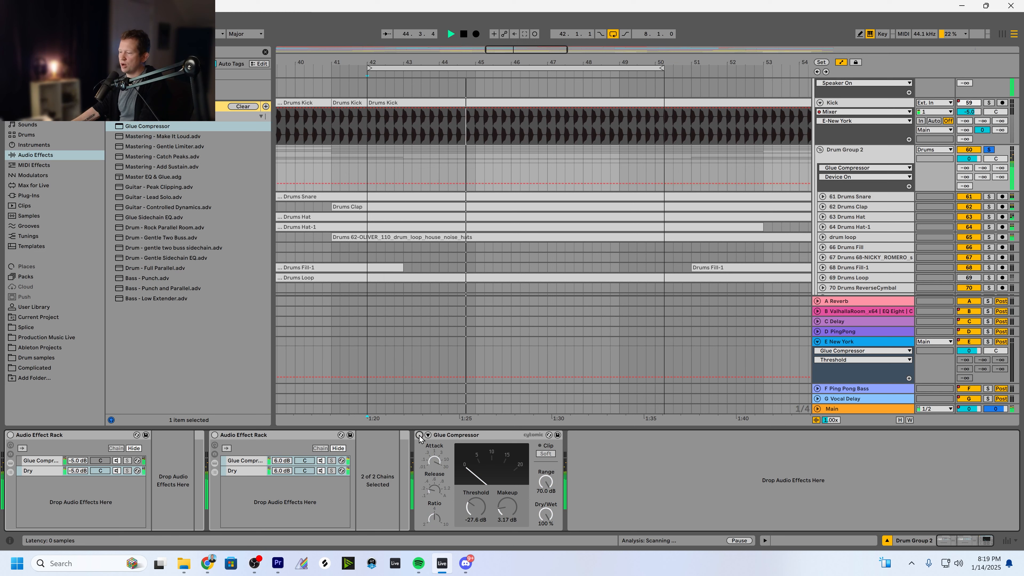
click(420, 435)
Lower the Glue Compressor's threshold to -28.3 dB and compare the drums with it bypassed and active
click(476, 507)
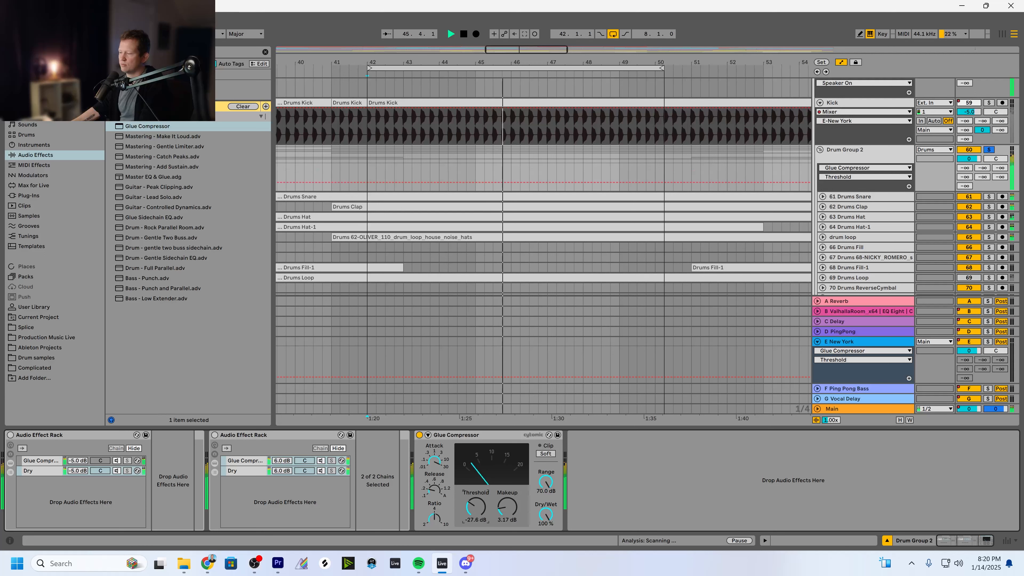
drag(476, 507, 508, 508)
click(419, 435)
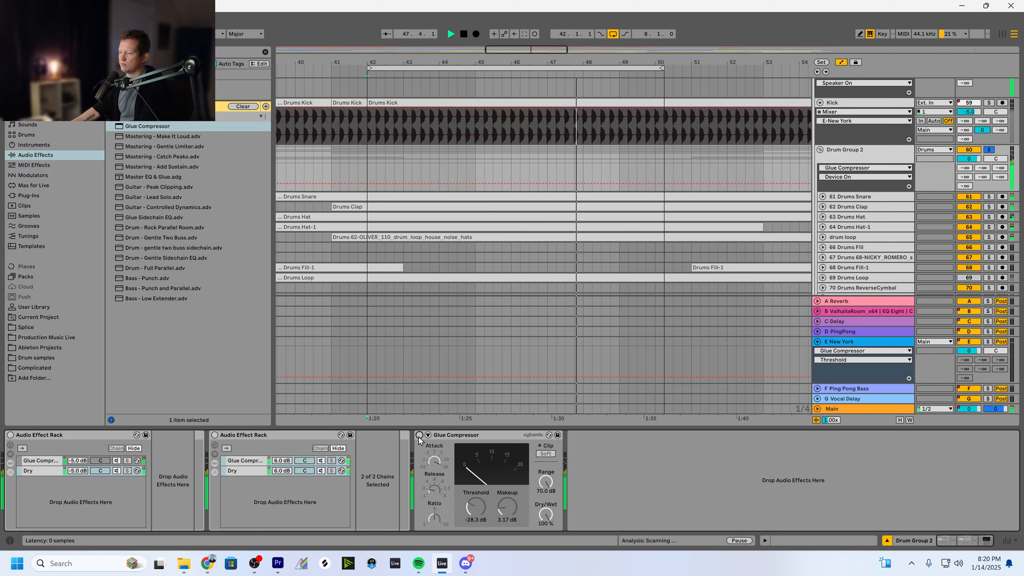
click(419, 435)
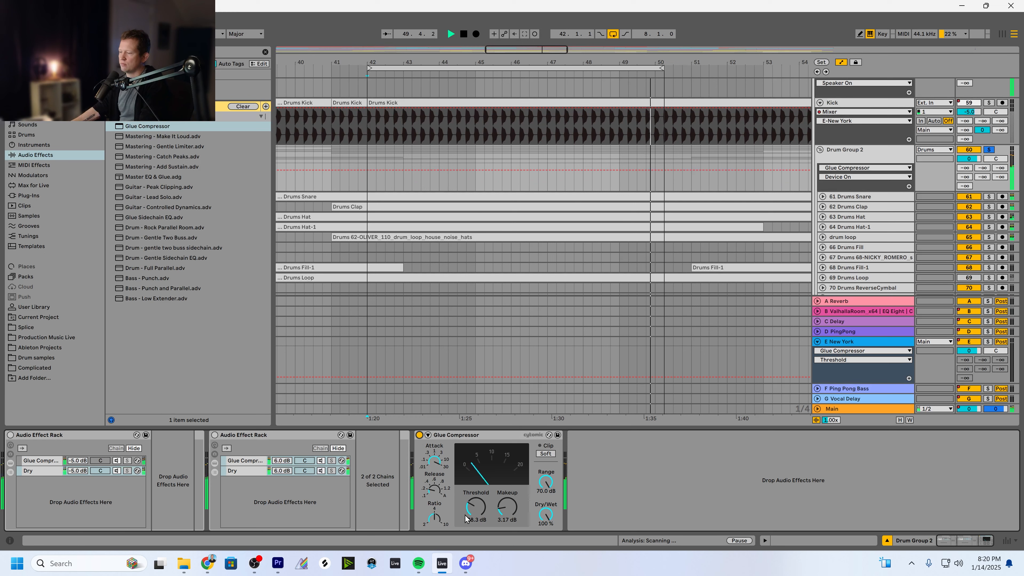
key(space)
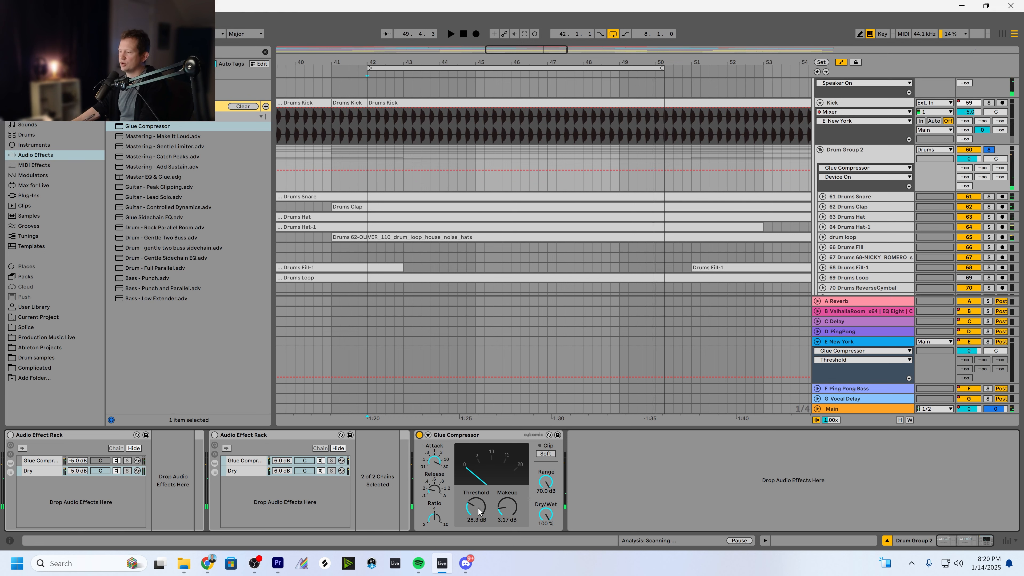
Set the Glue Compressor's threshold to -31.1 dB and makeup to 4.60 dB, and unfold its sidechain section
click(476, 506)
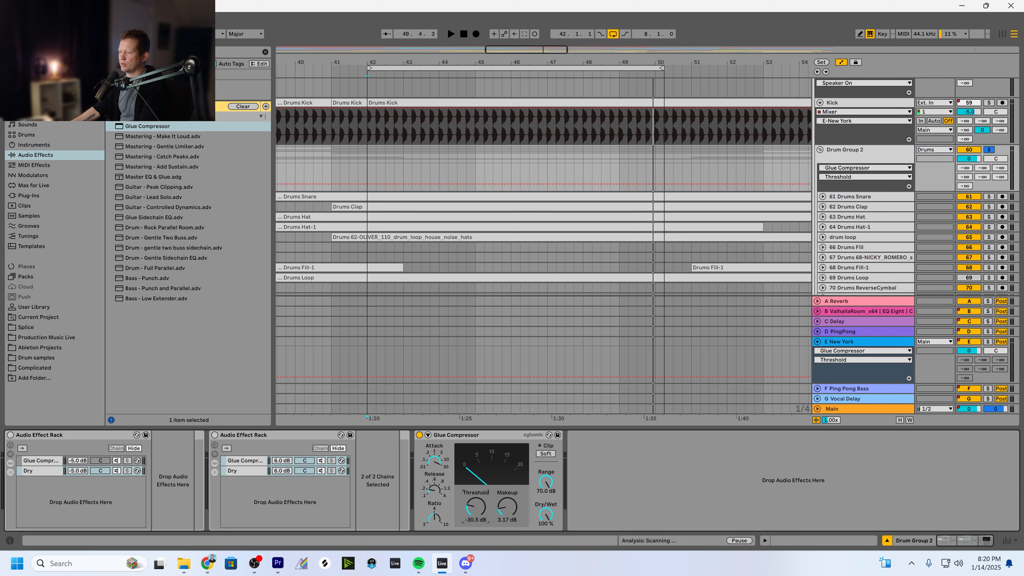
key(space)
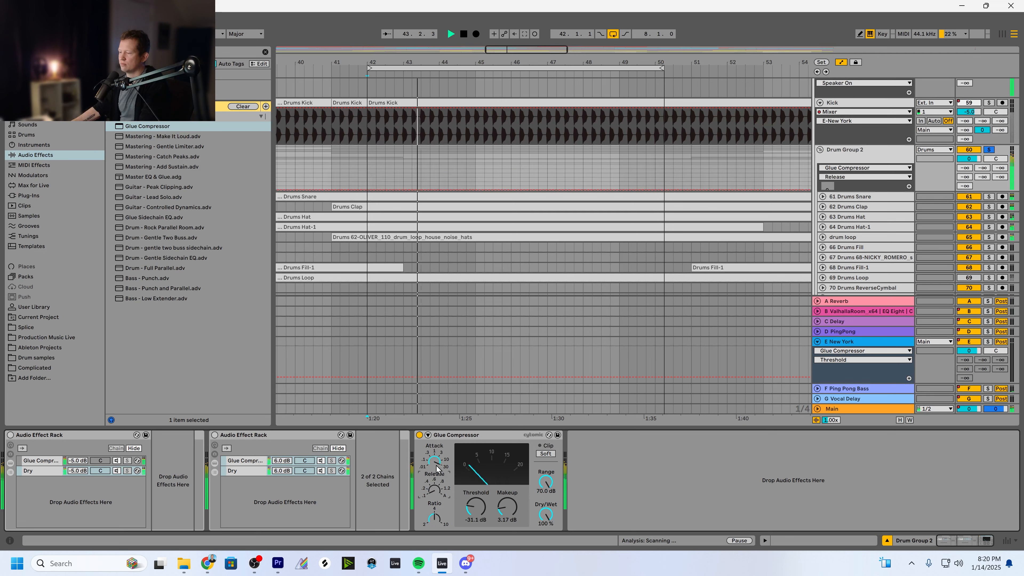
drag(507, 506, 506, 502)
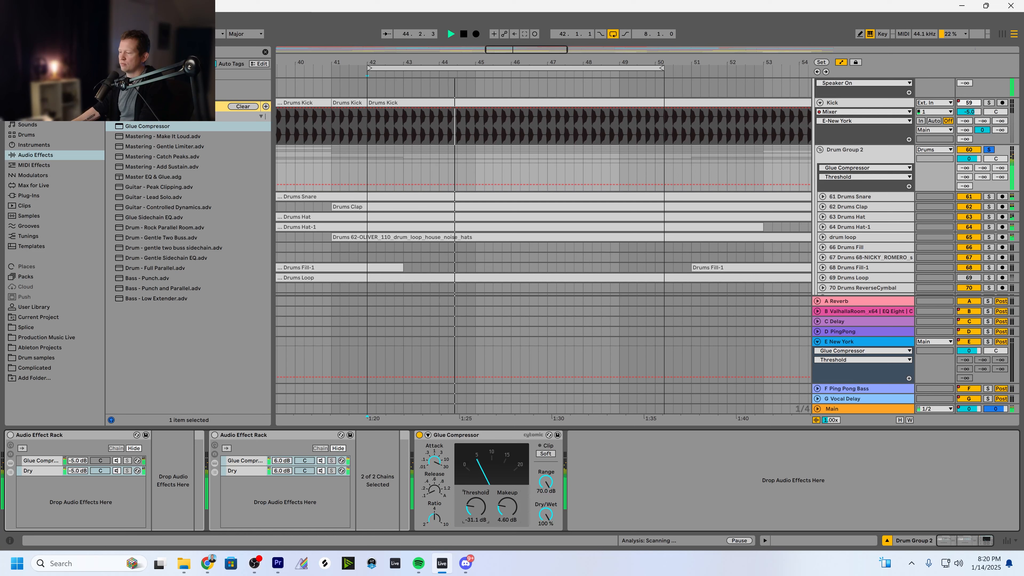
click(428, 435)
Replay the loop from 42.1.1 while bypassing and re-enabling the more heavily compressing Glue Compressor for comparison
key(space)
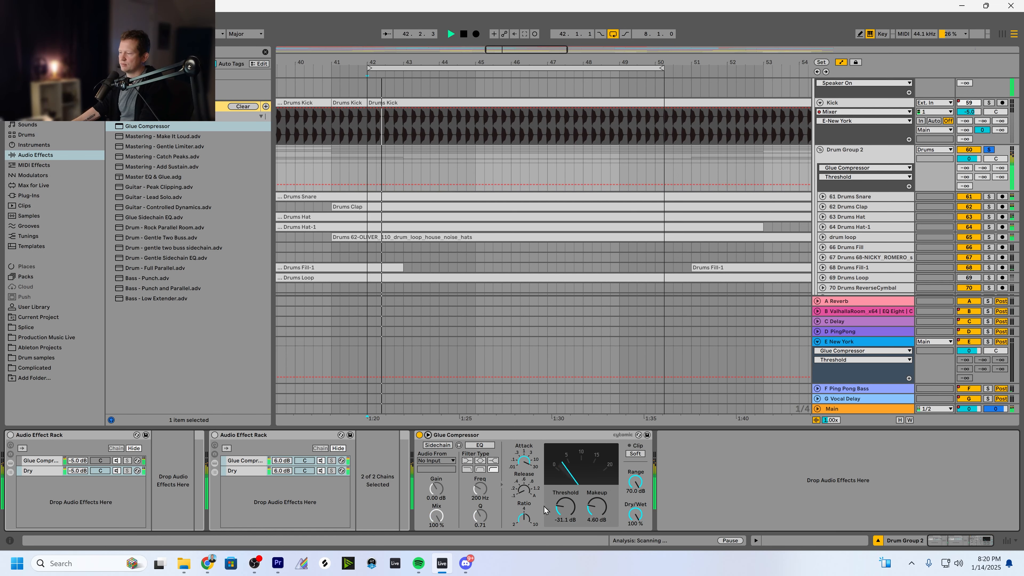
click(420, 435)
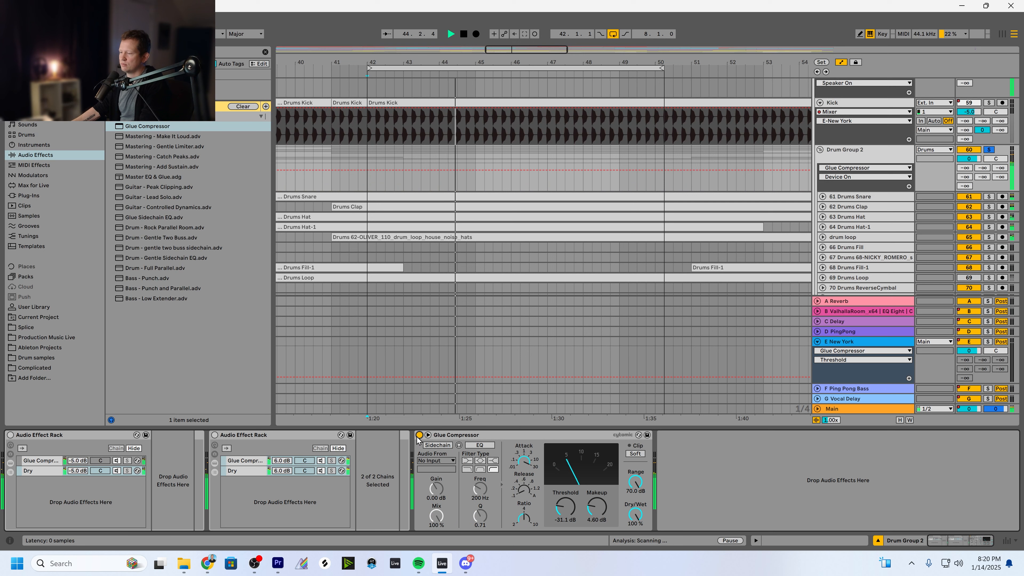
click(420, 435)
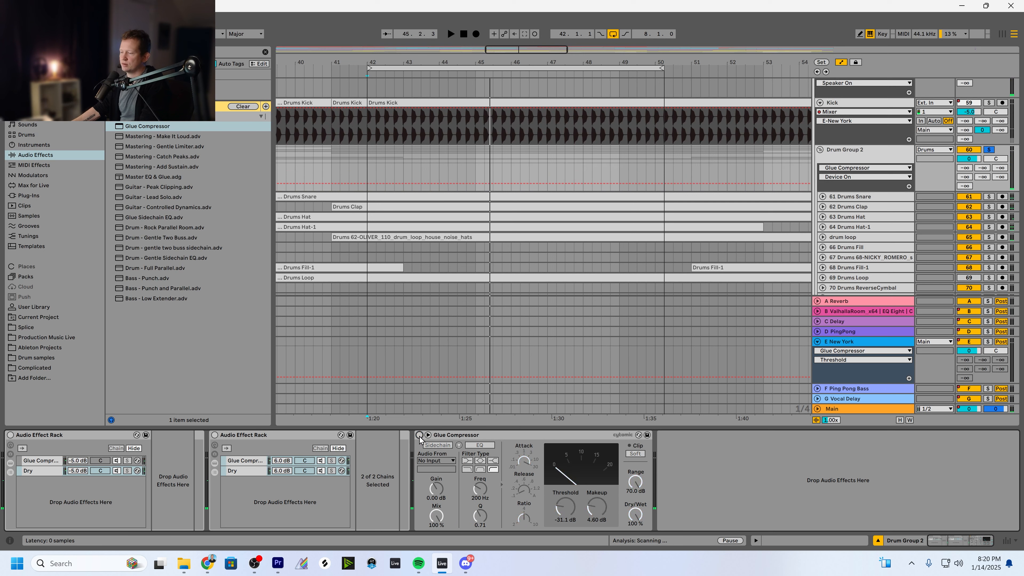
key(space)
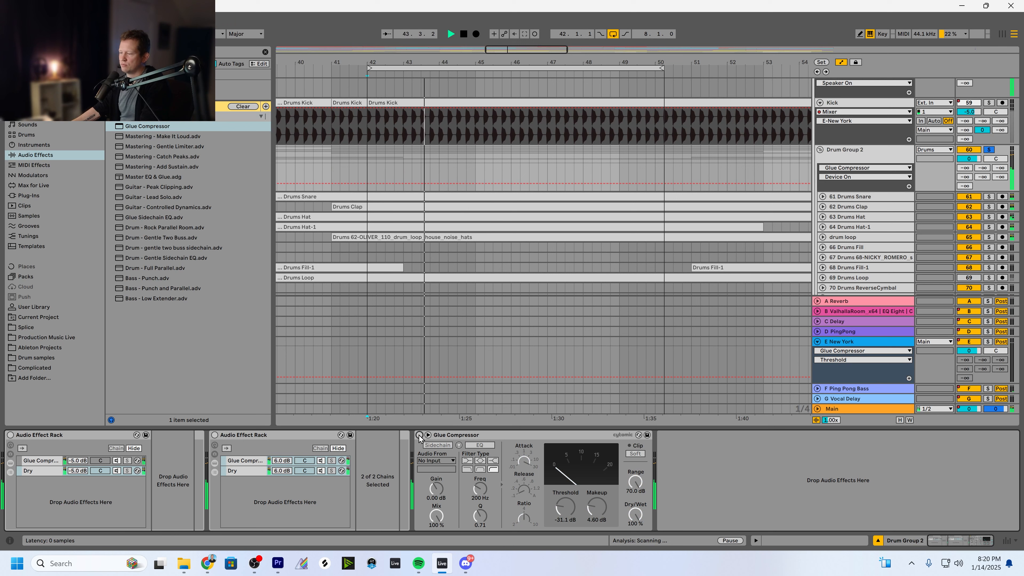
click(419, 435)
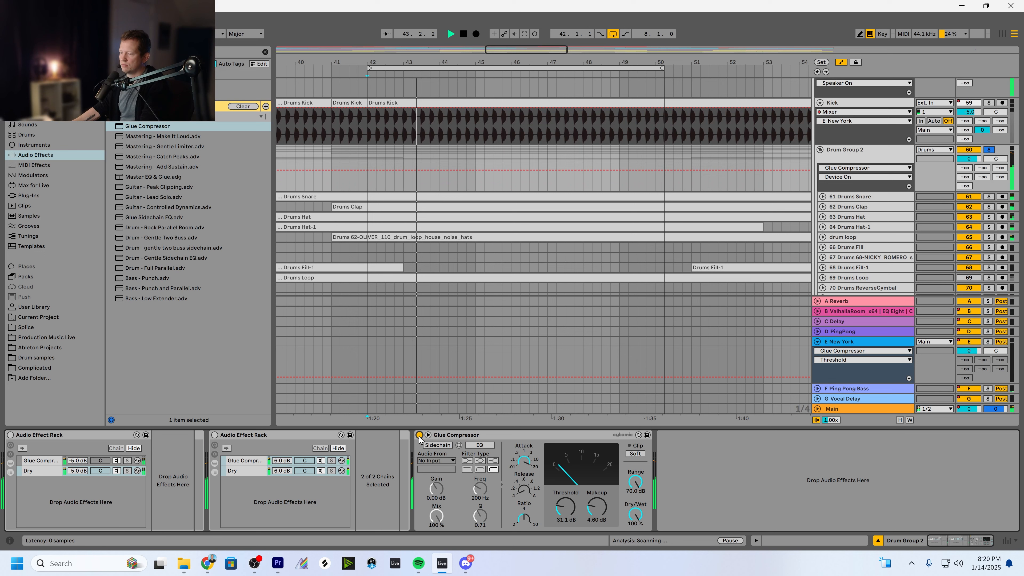
key(space)
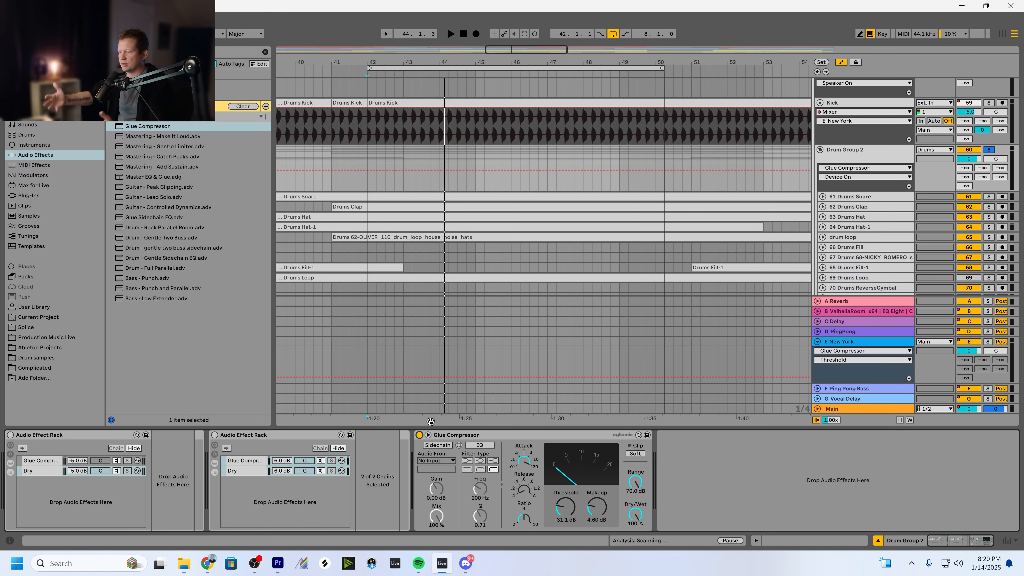
Deactivate the Glue Compressor and reactivate Drum Group 2's original parallel compression rack
click(419, 435)
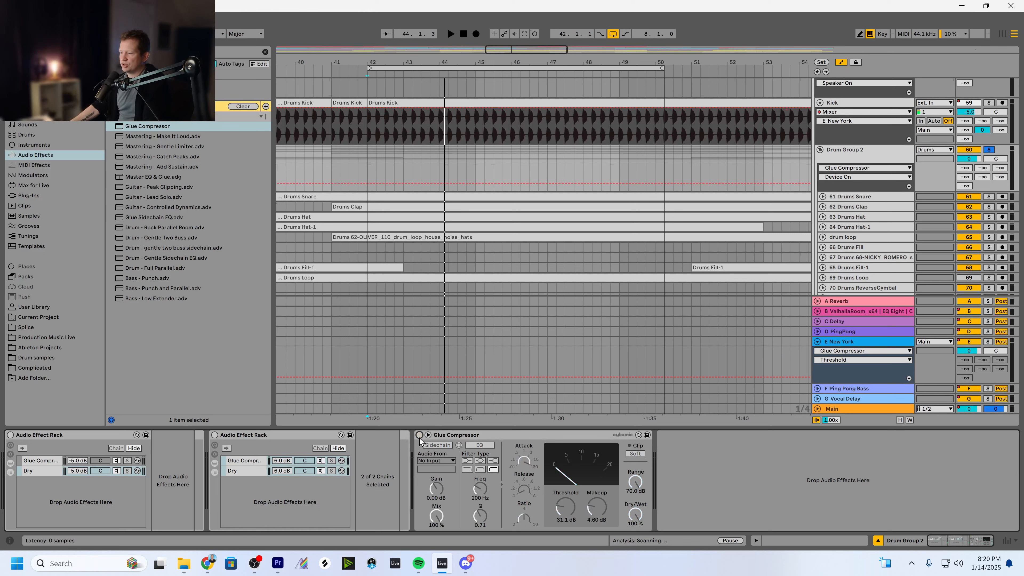
click(10, 436)
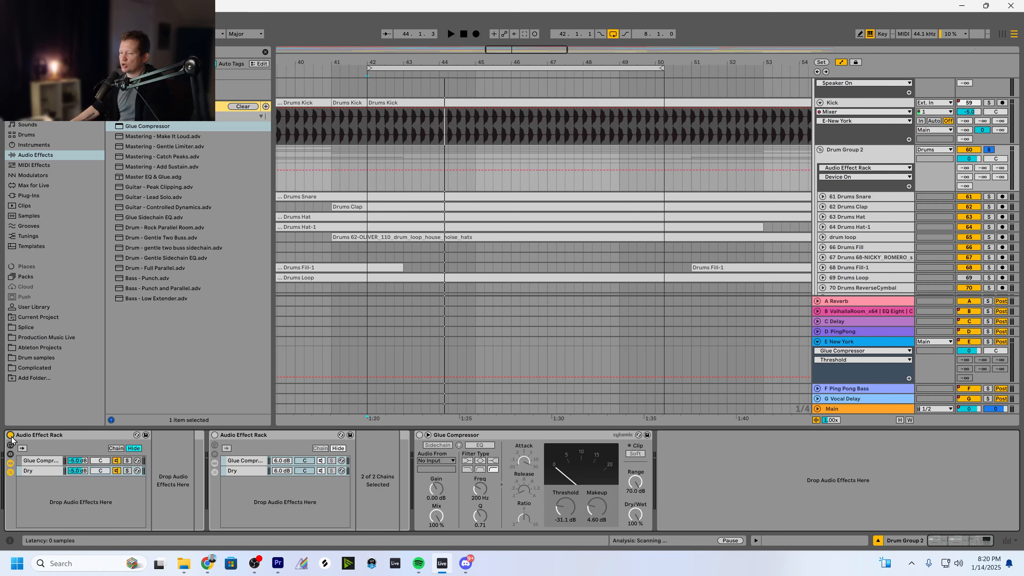
Unsolo Drum Group 2, and fold it together with the E New York return track
click(818, 343)
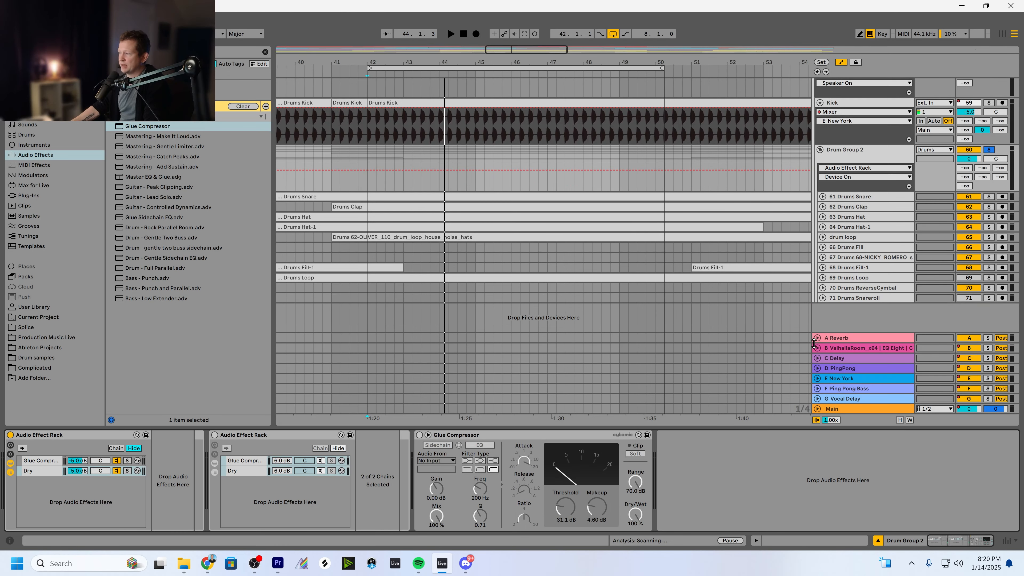
click(846, 154)
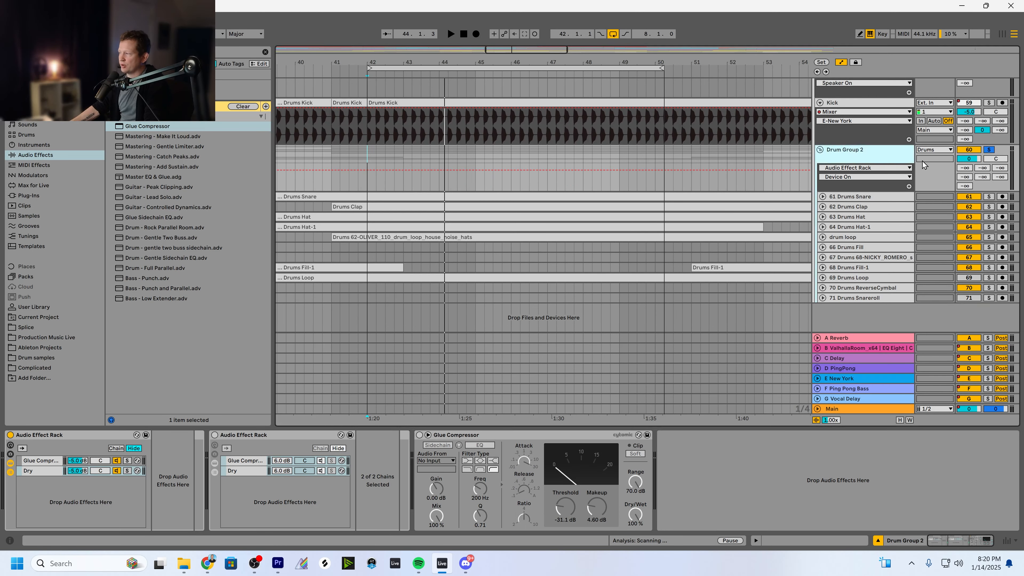
click(990, 150)
scroll(845, 174, up, 2)
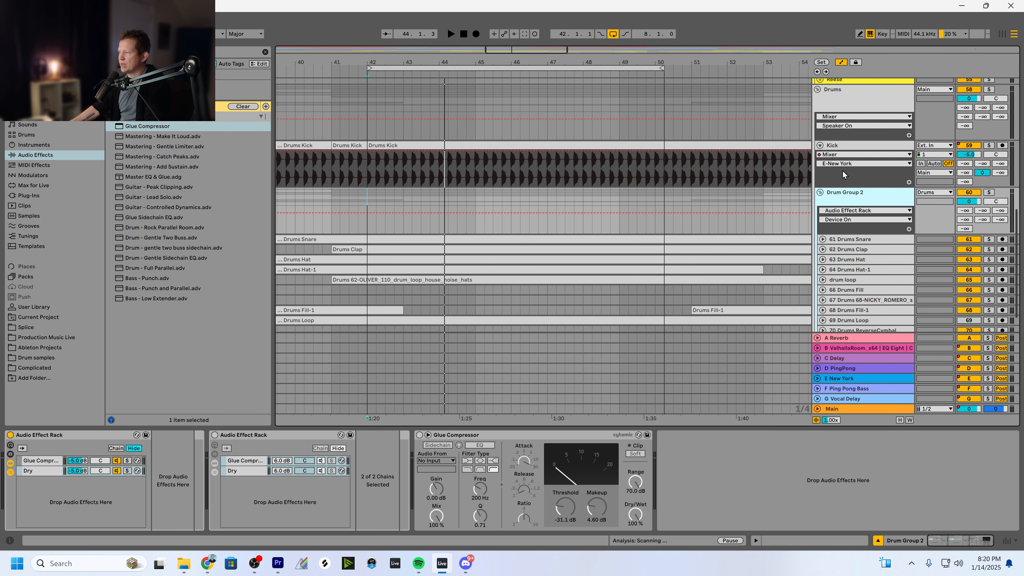
click(820, 193)
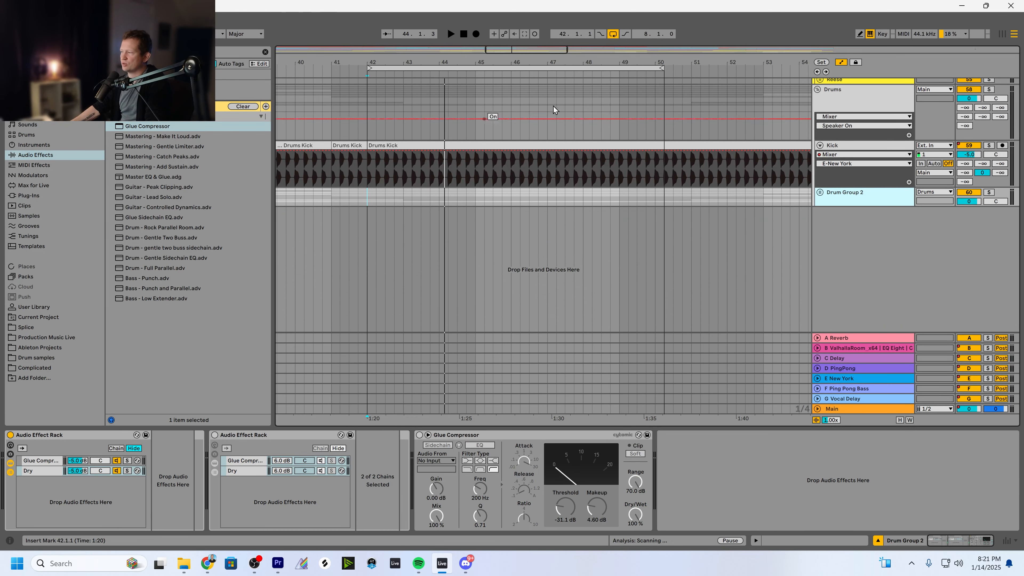
Place the insert marker at 42.1.1 and fold the Drums, Bass, Plucks and Mids/Highs groups
scroll(467, 126, up, 1)
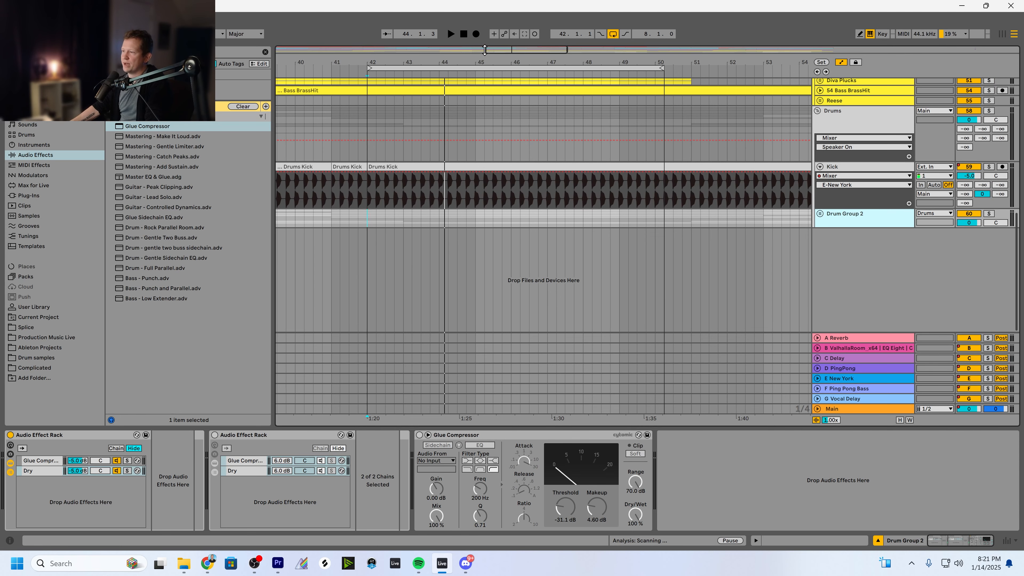
drag(493, 46, 491, 47)
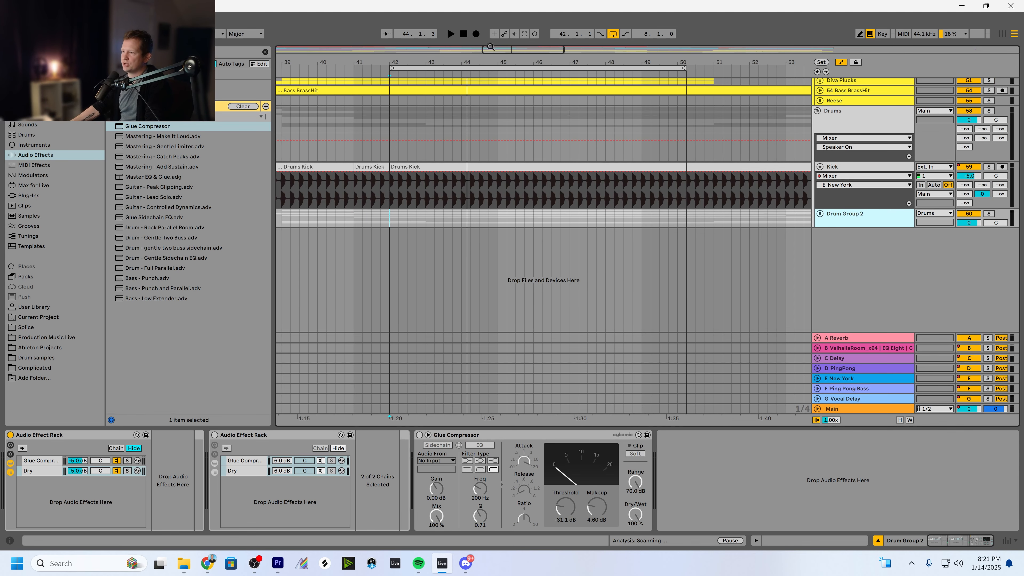
click(390, 199)
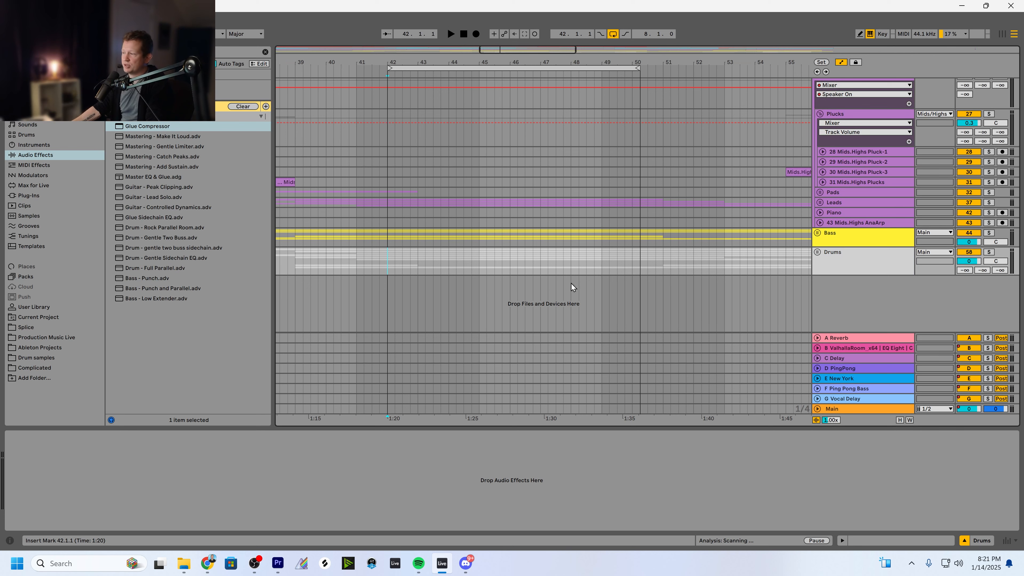
scroll(806, 159, up, 2)
click(820, 157)
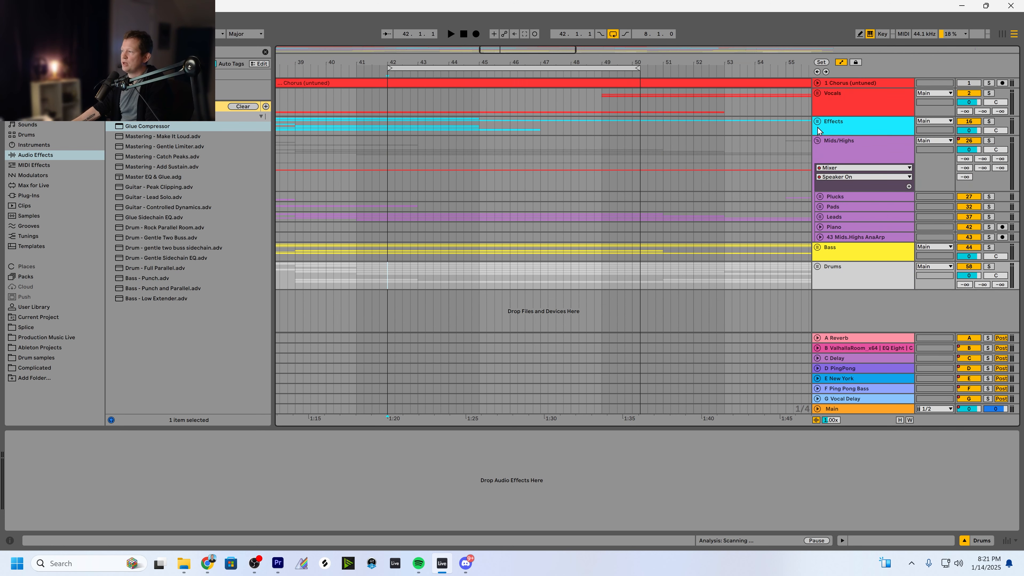
click(818, 141)
drag(562, 51, 558, 50)
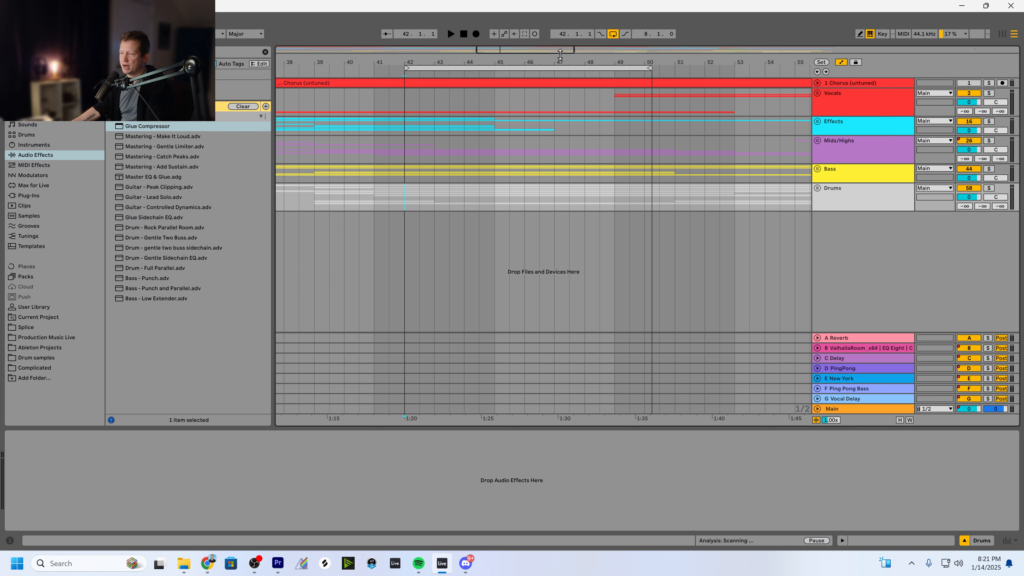